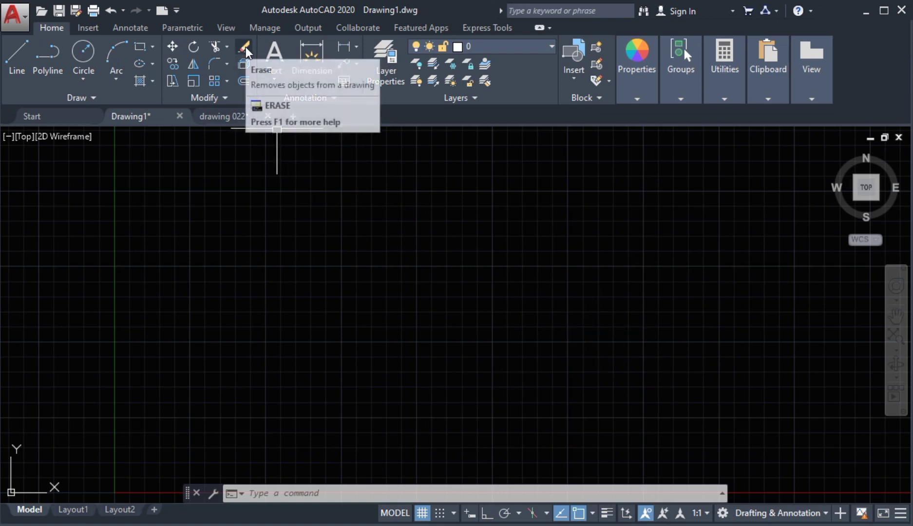
{"action": "left_click", "coordinate": [349, 494]}
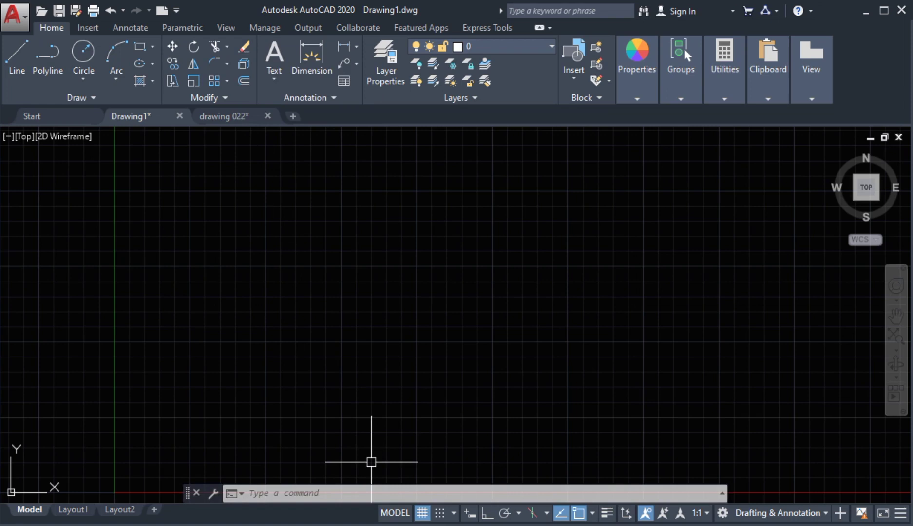
{"action": "type", "text": "ERASE"}
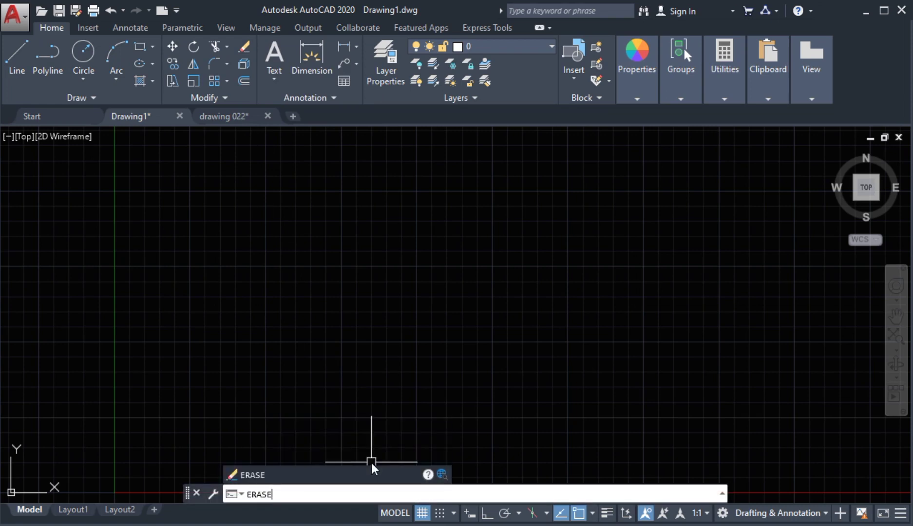
{"action": "key", "text": "Escape"}
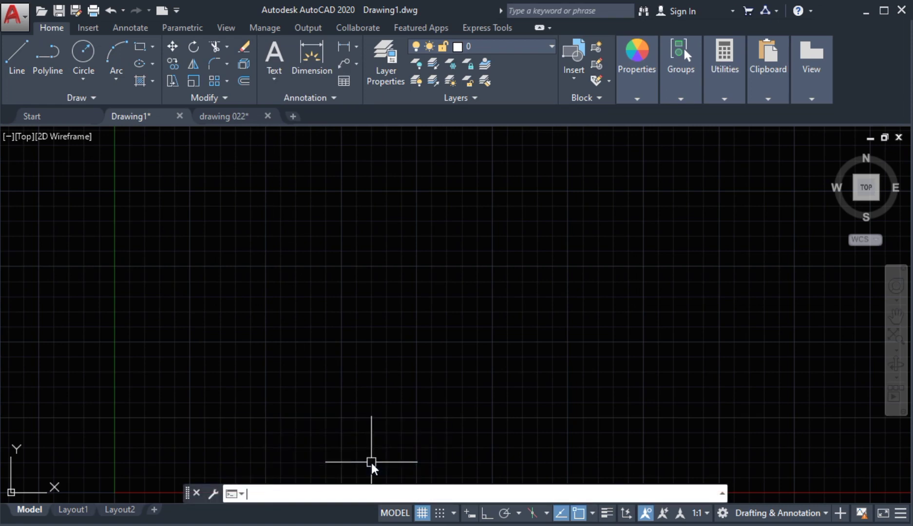
{"action": "type", "text": "E"}
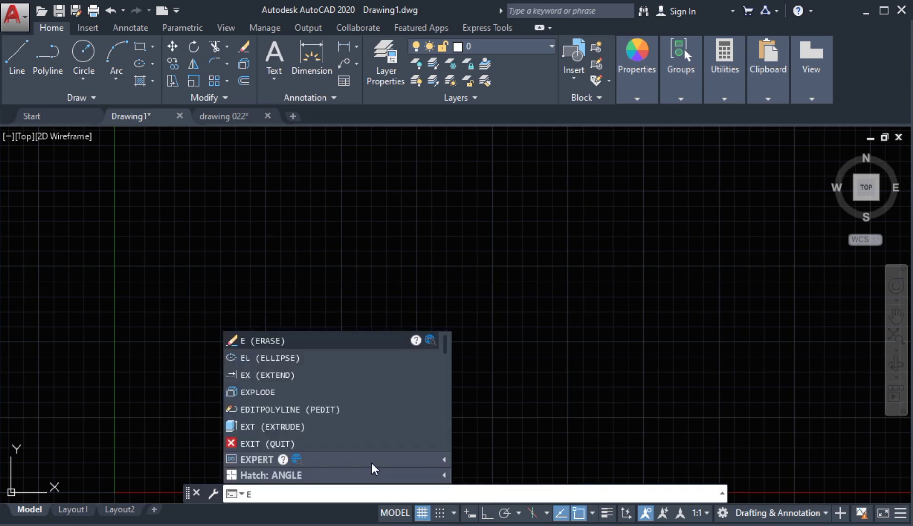
{"action": "key", "text": "Escape"}
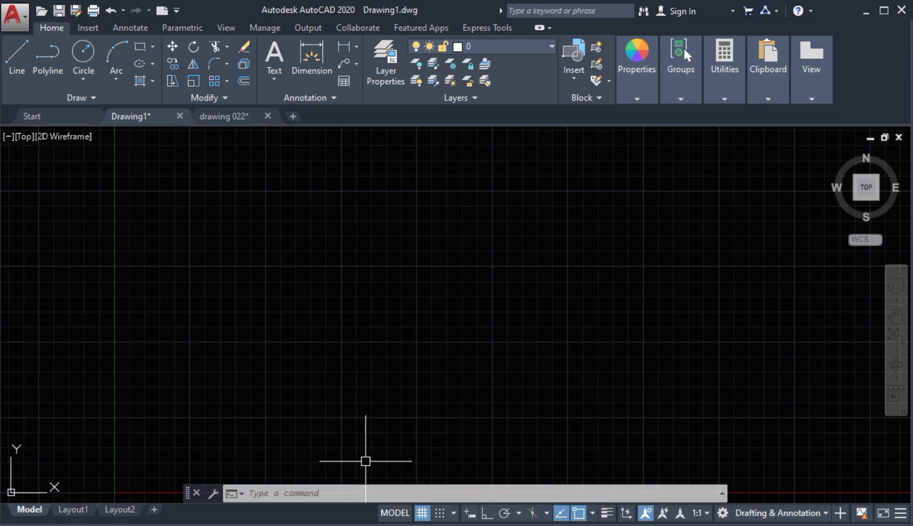
Draw a closed, slanted four-sided outline with the Line command in the middle of the drawing area
{"action": "left_click", "coordinate": [19, 66]}
{"action": "left_click", "coordinate": [302, 262]}
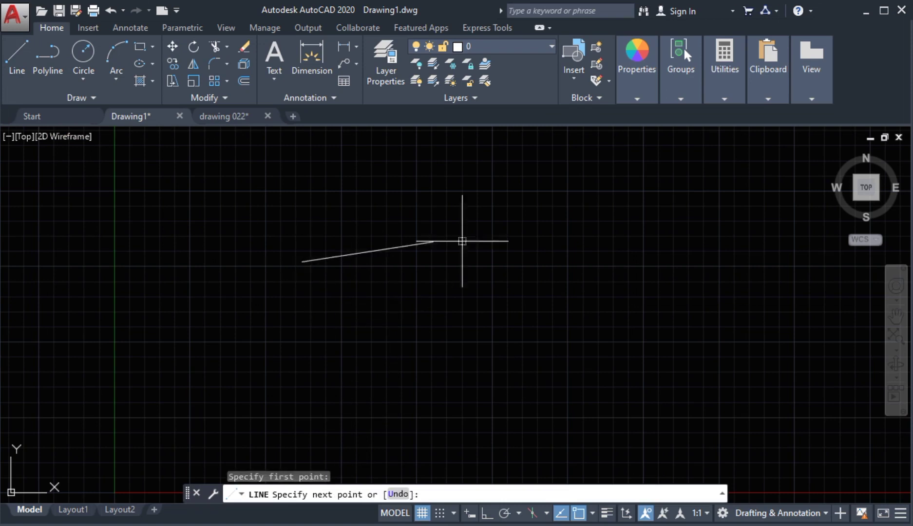
{"action": "left_click", "coordinate": [562, 211]}
{"action": "left_click", "coordinate": [684, 337]}
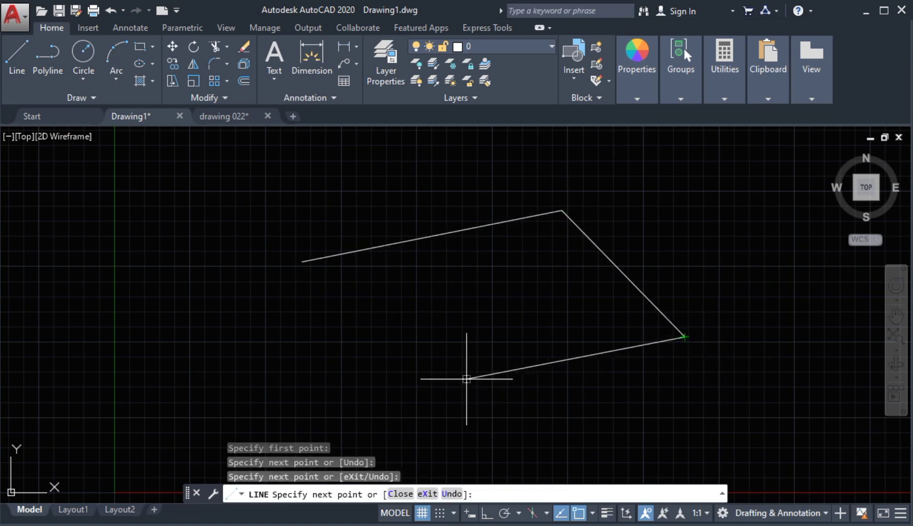
{"action": "left_click", "coordinate": [467, 388]}
{"action": "left_click", "coordinate": [302, 262]}
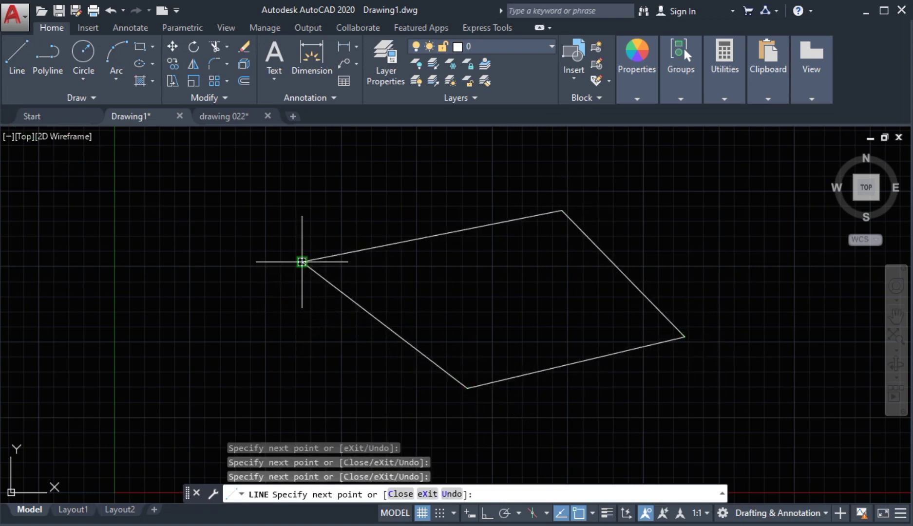
{"action": "key", "text": "Return"}
Erase the lower-left side of the four-sided outline with the Erase command
{"action": "middle_click_drag", "start_coordinate": [349, 363], "coordinate": [335, 363]}
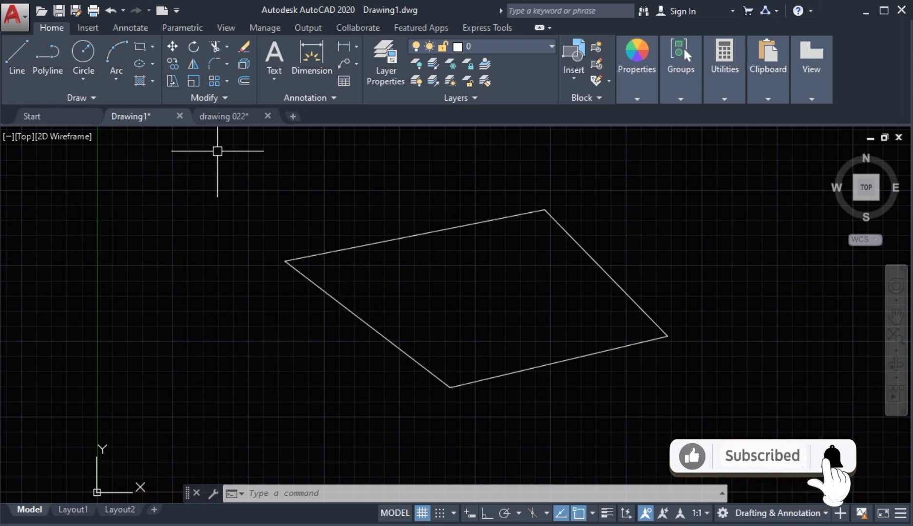
{"action": "left_click", "coordinate": [242, 44]}
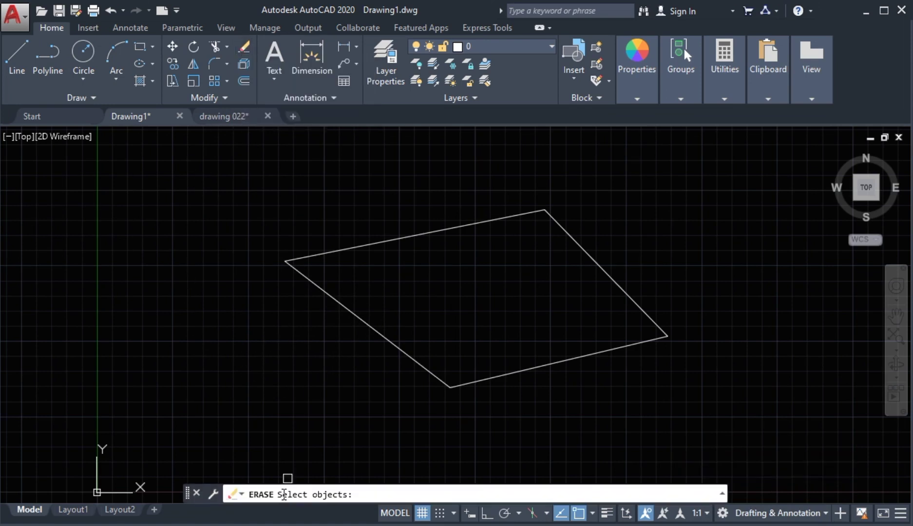
{"action": "left_click", "coordinate": [345, 306]}
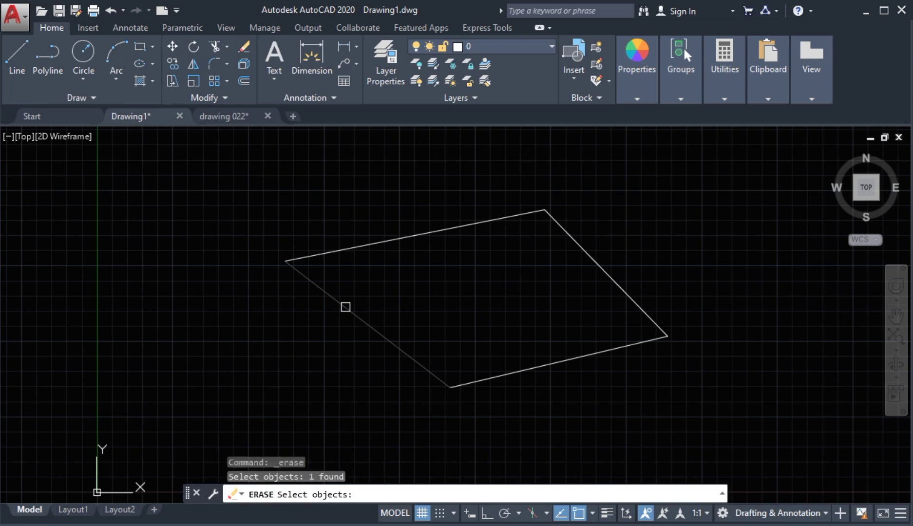
{"action": "key", "text": "Return"}
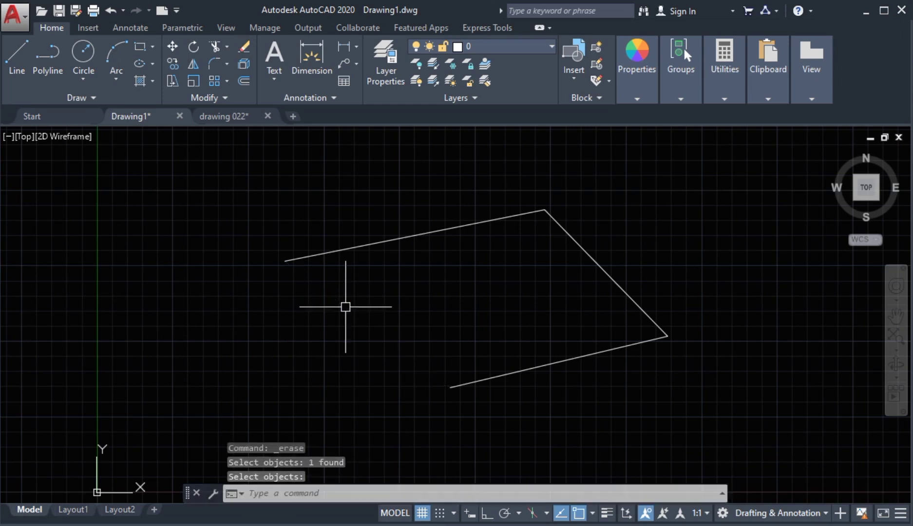
Delete the upper sloping line by selecting it without a running command, and undo the deletion
{"action": "middle_click_drag", "start_coordinate": [325, 323], "coordinate": [287, 309]}
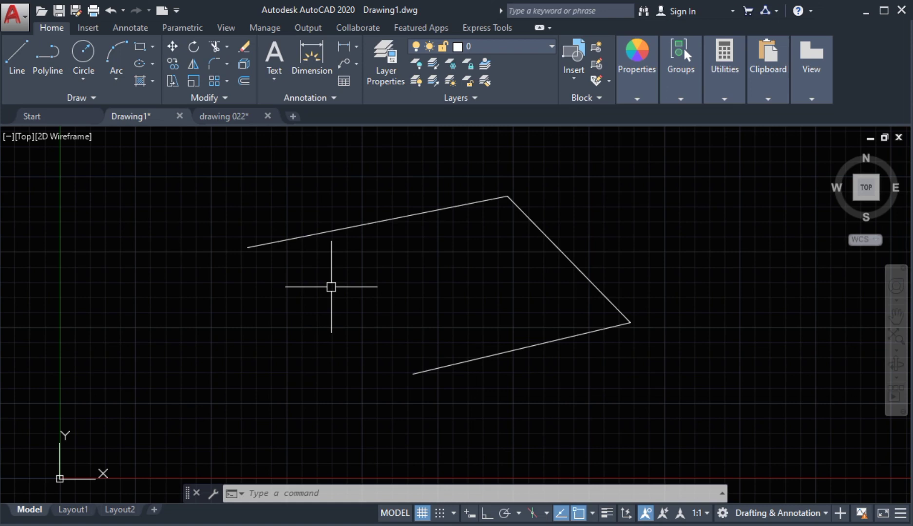
{"action": "left_click", "coordinate": [243, 47]}
{"action": "key", "text": "Escape"}
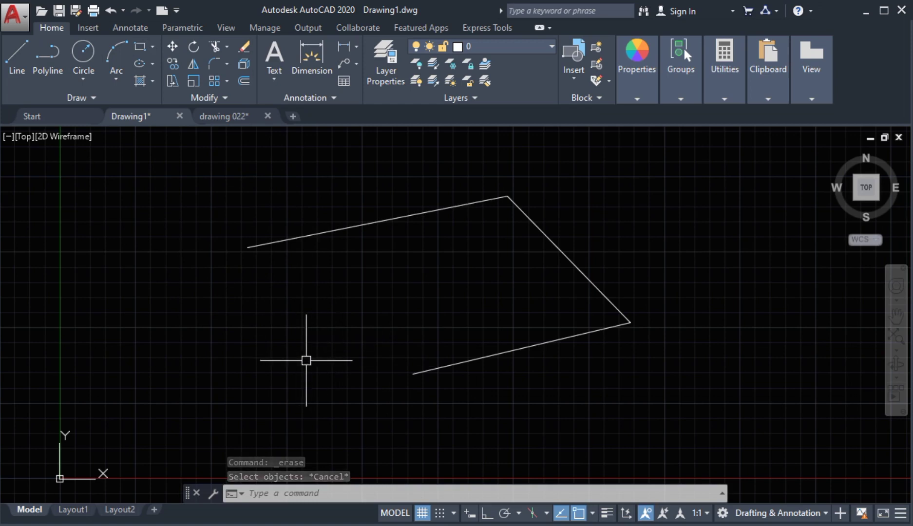
{"action": "left_click", "coordinate": [357, 229]}
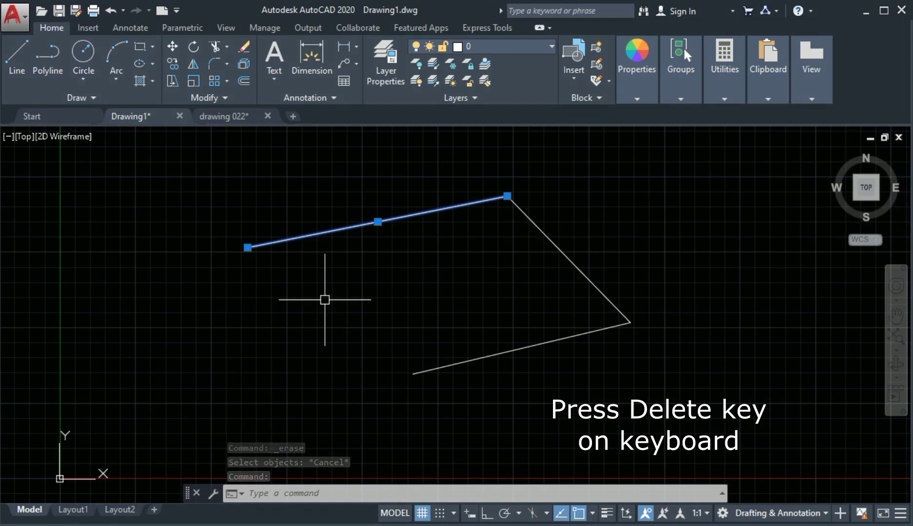
{"action": "key", "text": "Delete"}
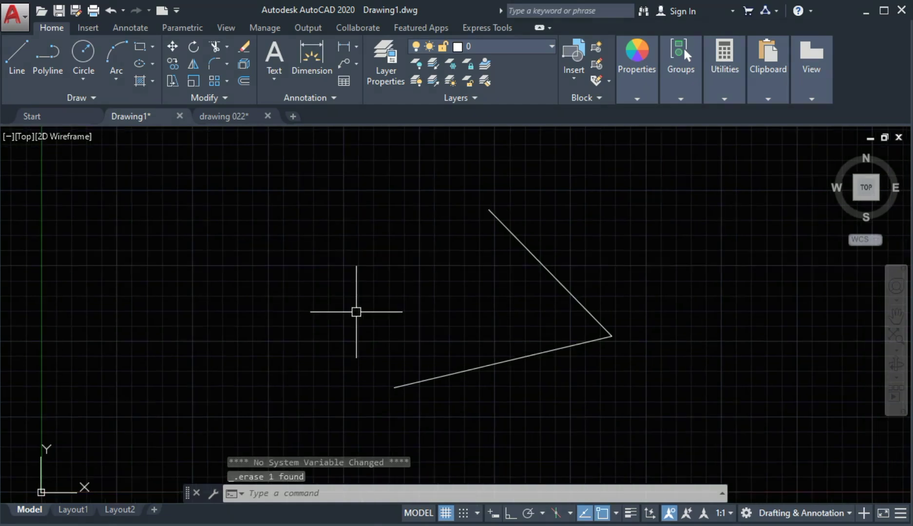
{"action": "key", "text": "ctrl+z"}
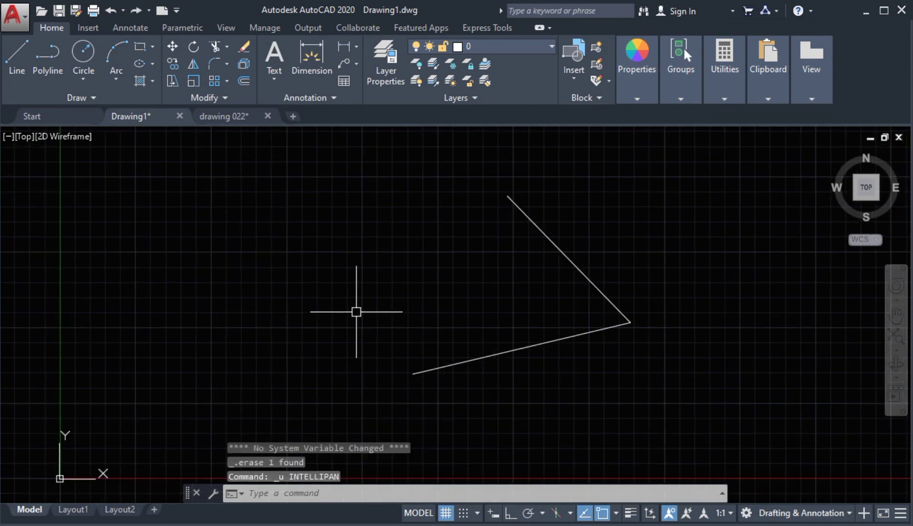
{"action": "key", "text": "ctrl+z"}
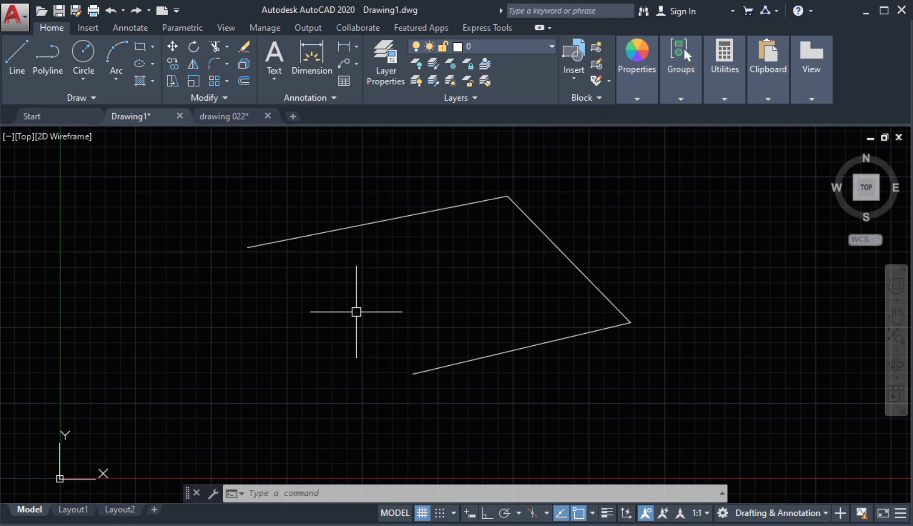
Repeat the direct deletion of the selected upper line, undo it, and leave the line unselected
{"action": "left_click", "coordinate": [359, 226]}
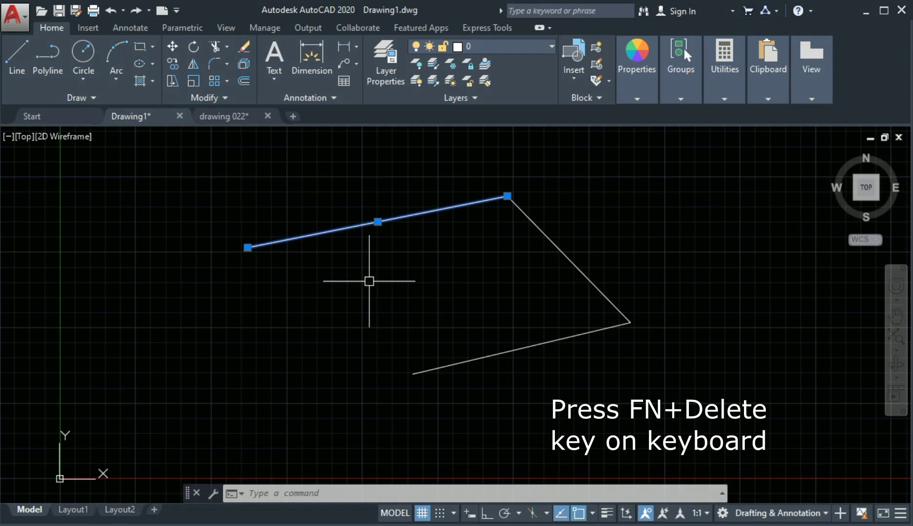
{"action": "key", "text": "Delete"}
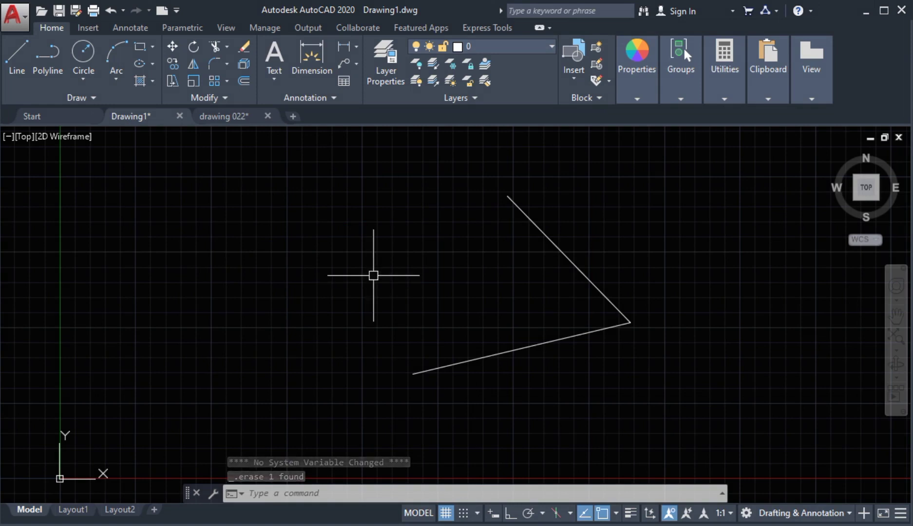
{"action": "key", "text": "ctrl+z"}
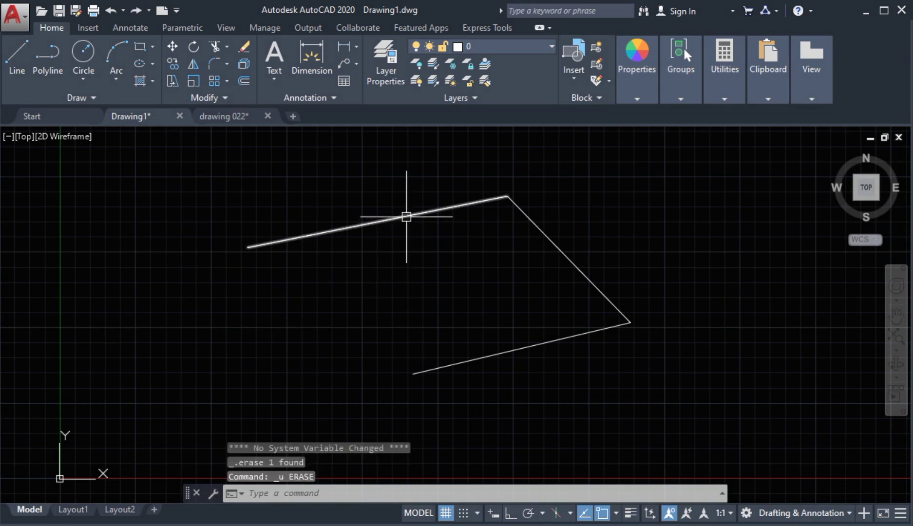
{"action": "left_click", "coordinate": [408, 214]}
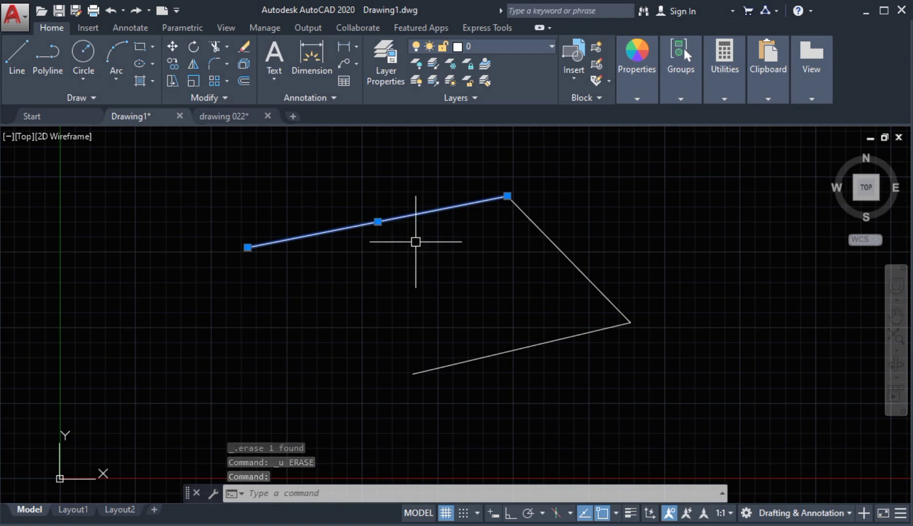
{"action": "key", "text": "Escape"}
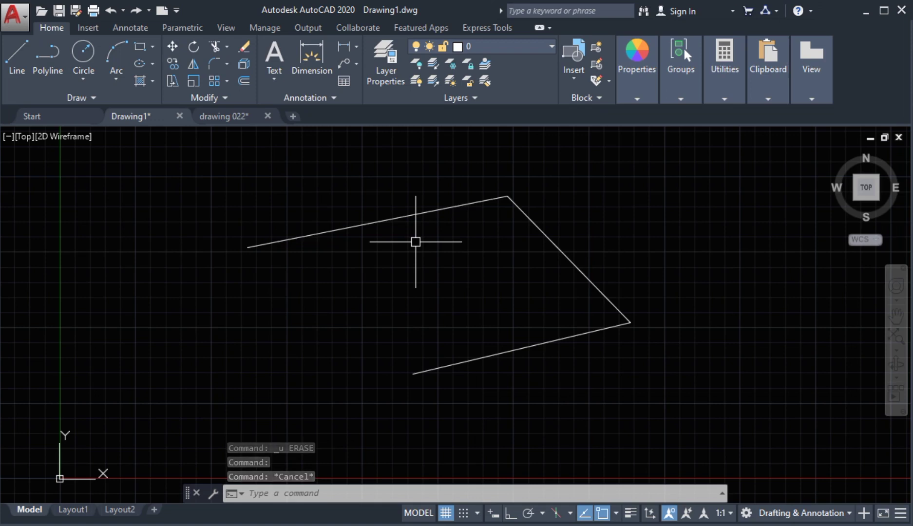
Set the PICKFIRST system variable to 0
{"action": "type", "text": "PIck"}
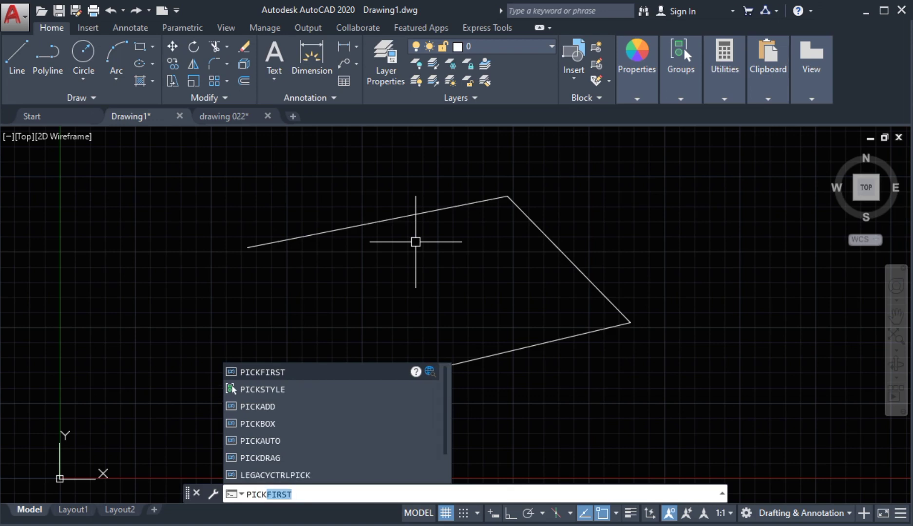
{"action": "key", "text": "Return"}
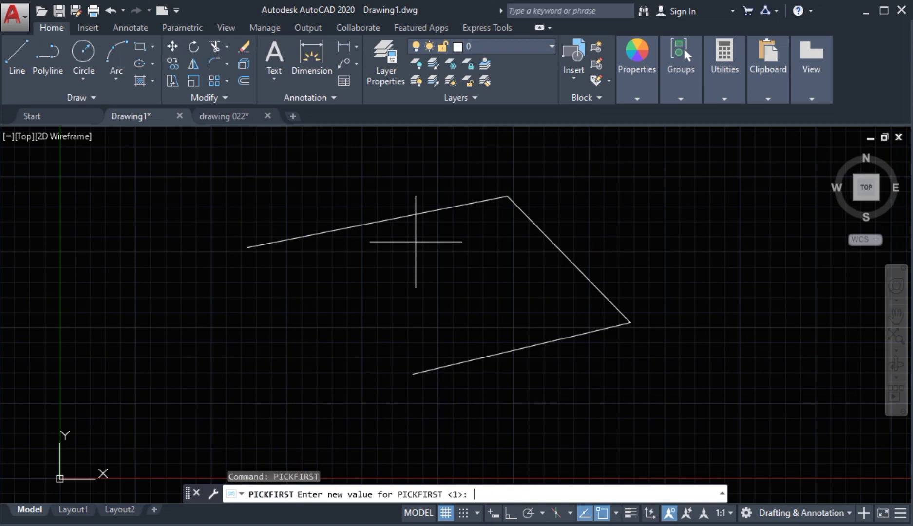
{"action": "type", "text": "0"}
{"action": "key", "text": "Return"}
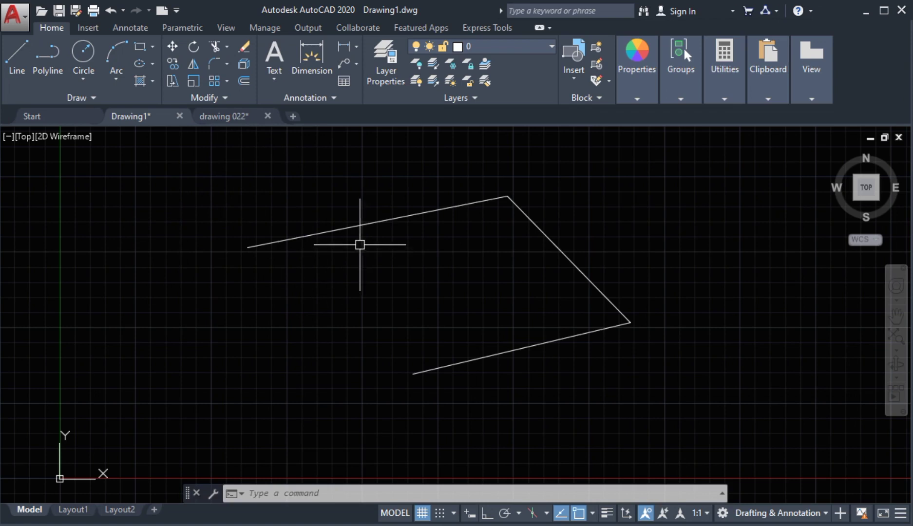
Try the Erase command on the upper line by picking it after the command starts, and cancel without erasing
{"action": "left_click", "coordinate": [356, 229]}
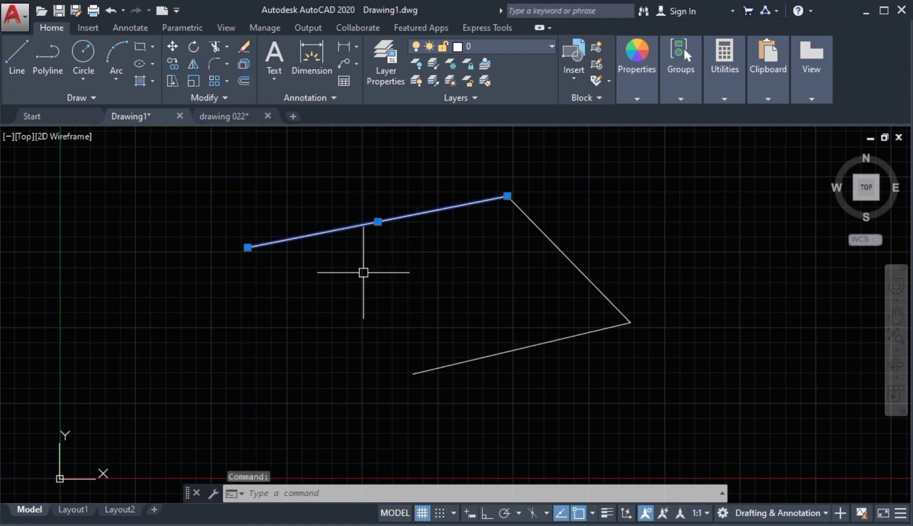
{"action": "key", "text": "Escape"}
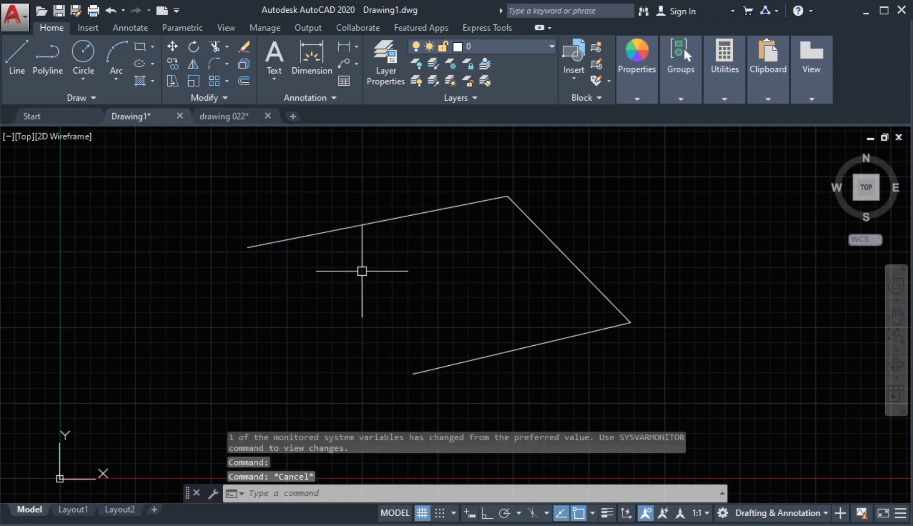
{"action": "left_click", "coordinate": [244, 46]}
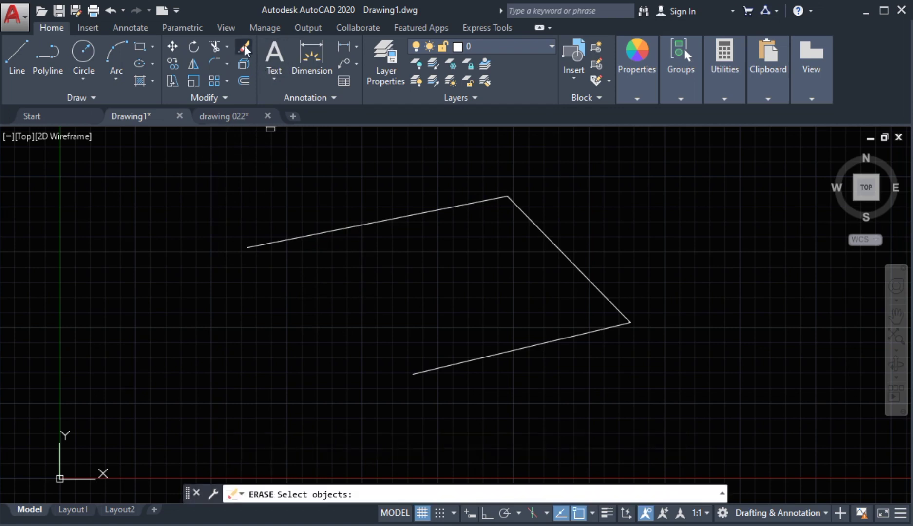
{"action": "left_click", "coordinate": [339, 223]}
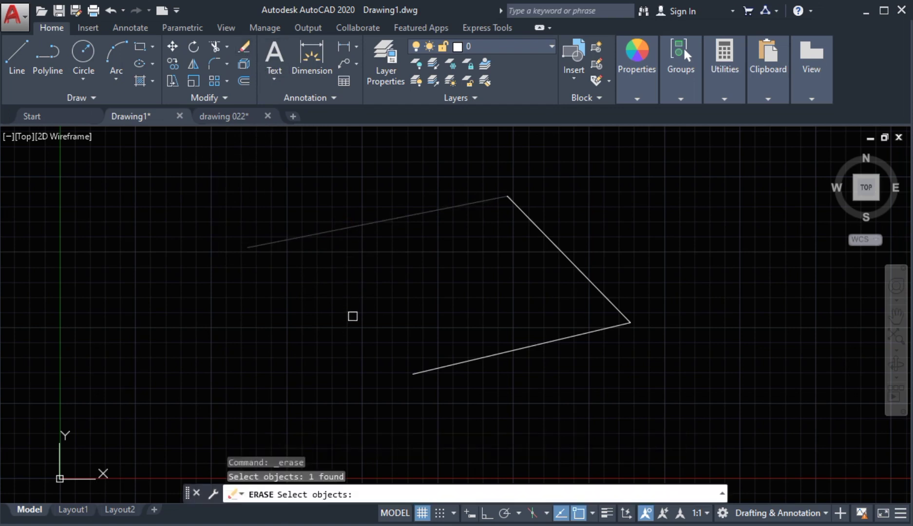
{"action": "key", "text": "Escape"}
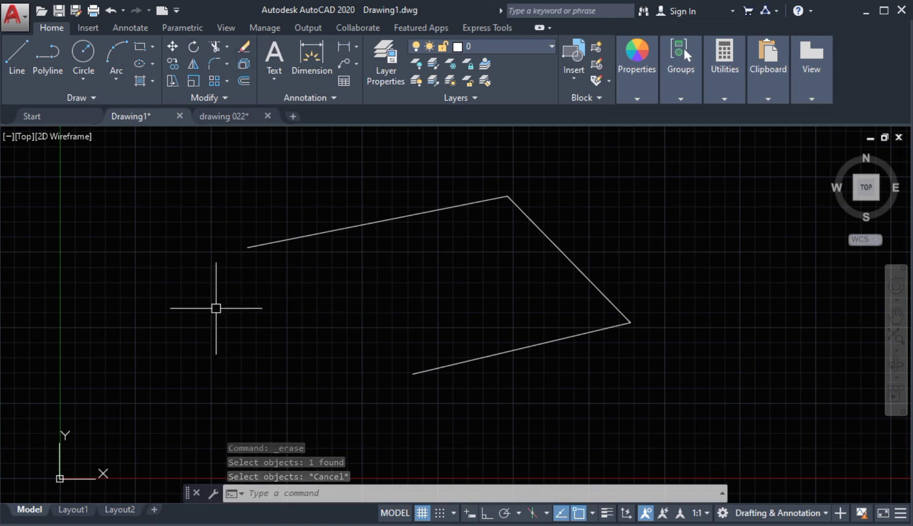
Try to erase the upper line by selecting it before starting the Erase command, and cancel the command
{"action": "left_click", "coordinate": [378, 222]}
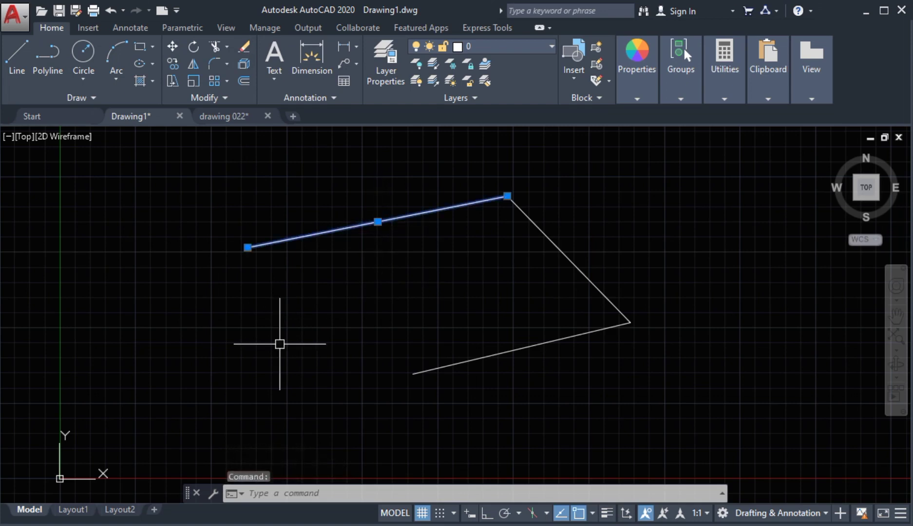
{"action": "left_click", "coordinate": [244, 49]}
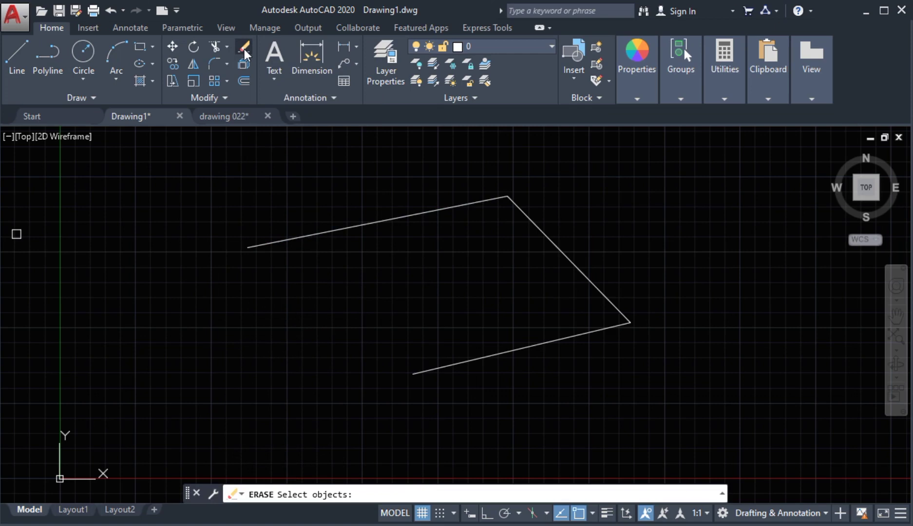
{"action": "key", "text": "Escape"}
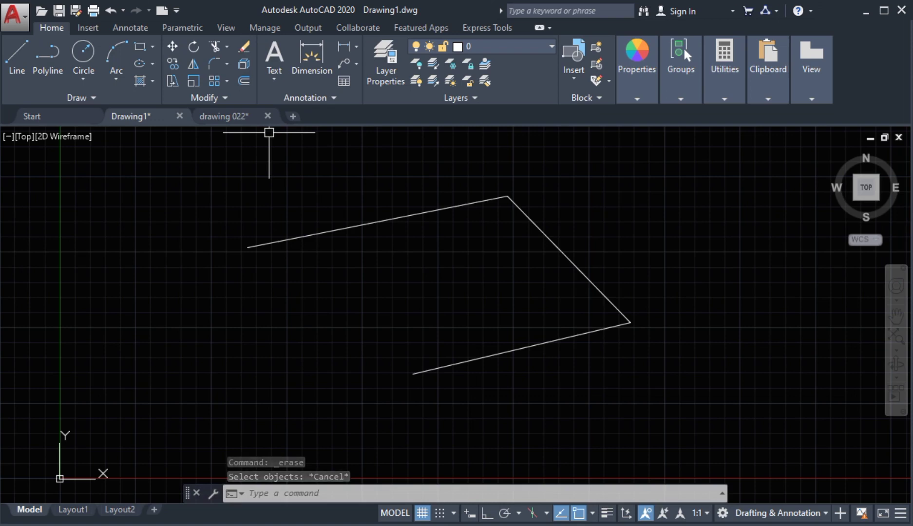
Set the PICKFIRST system variable to 1
{"action": "type", "text": "PIck"}
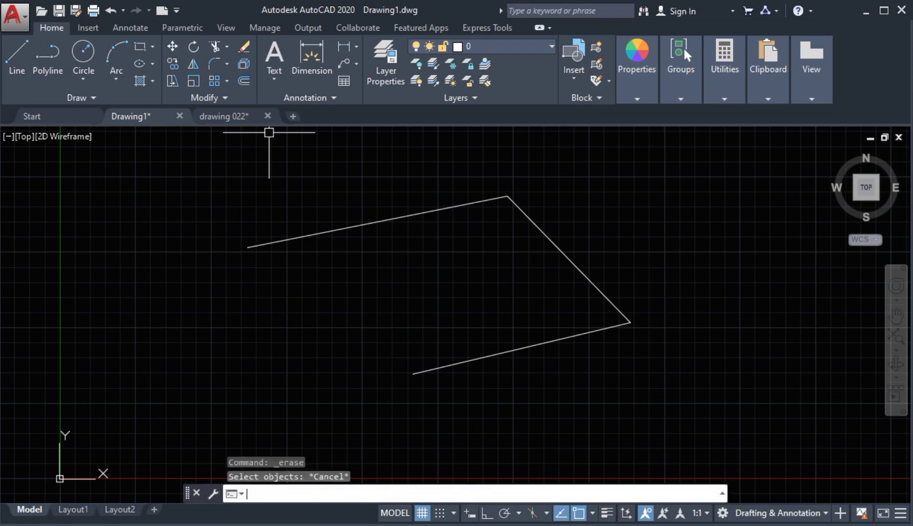
{"action": "key", "text": "Return"}
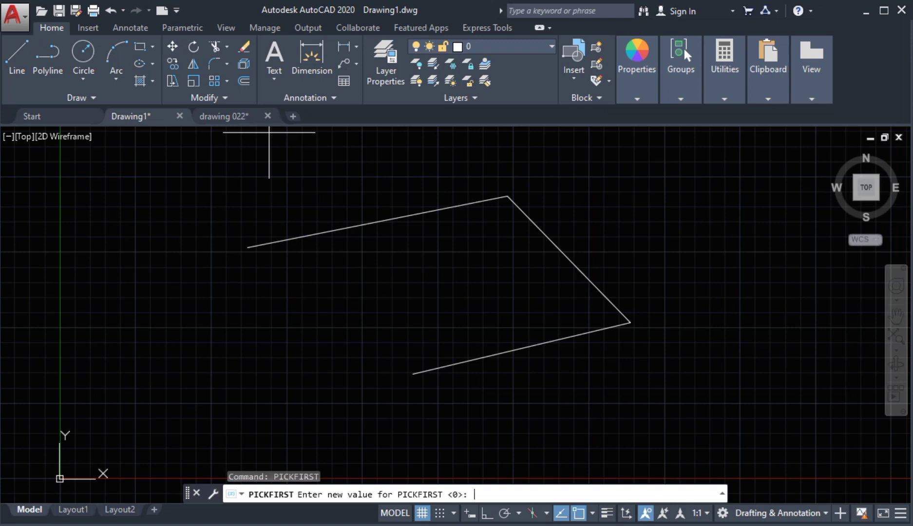
{"action": "type", "text": "1"}
{"action": "key", "text": "Return"}
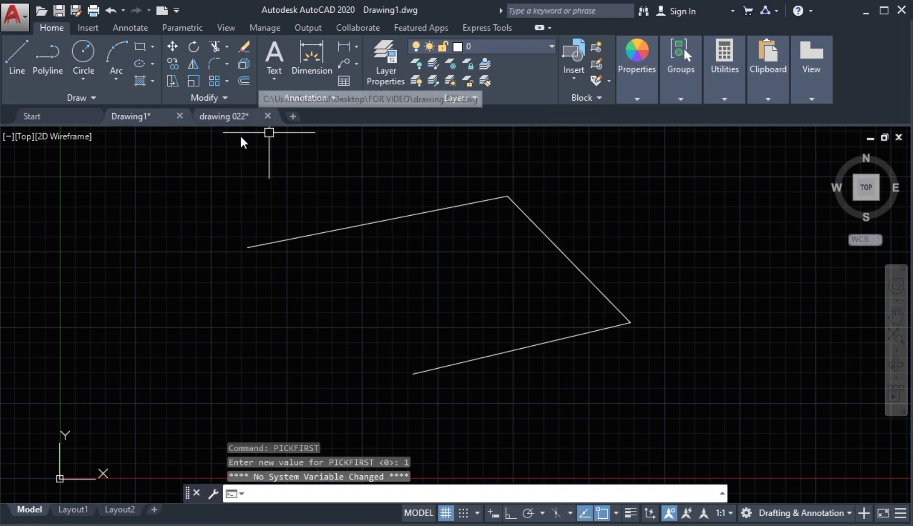
Select the upper line before starting the Erase command, and erase it
{"action": "left_click", "coordinate": [432, 210]}
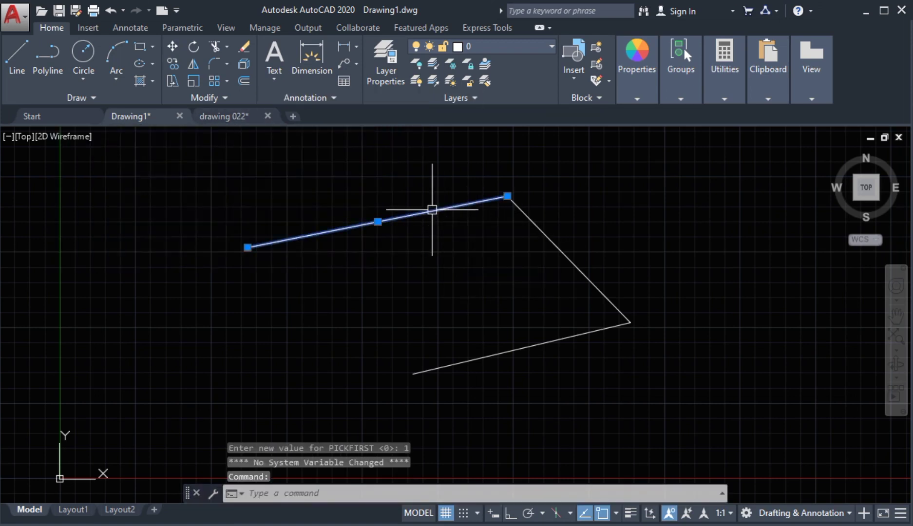
{"action": "left_click", "coordinate": [242, 47]}
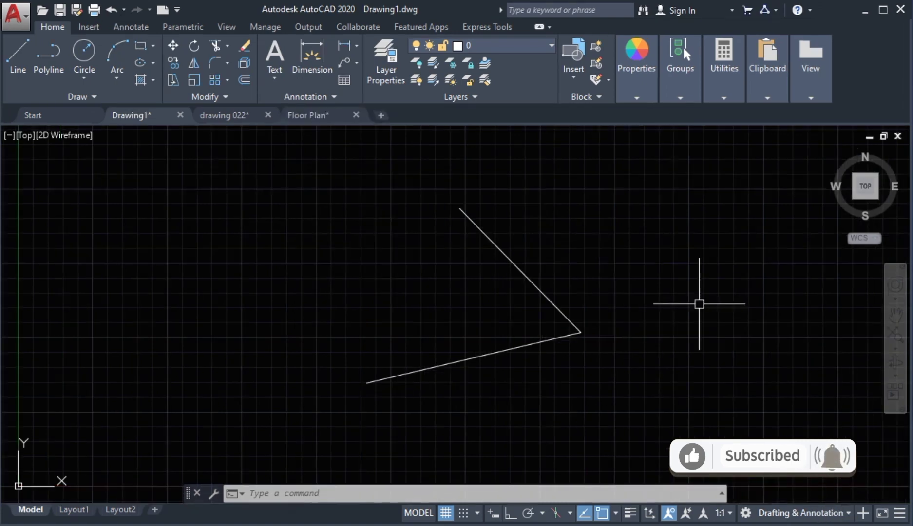
Switch to the drawing 022 file and focus on the box of labelled circles
{"action": "left_click", "coordinate": [227, 114]}
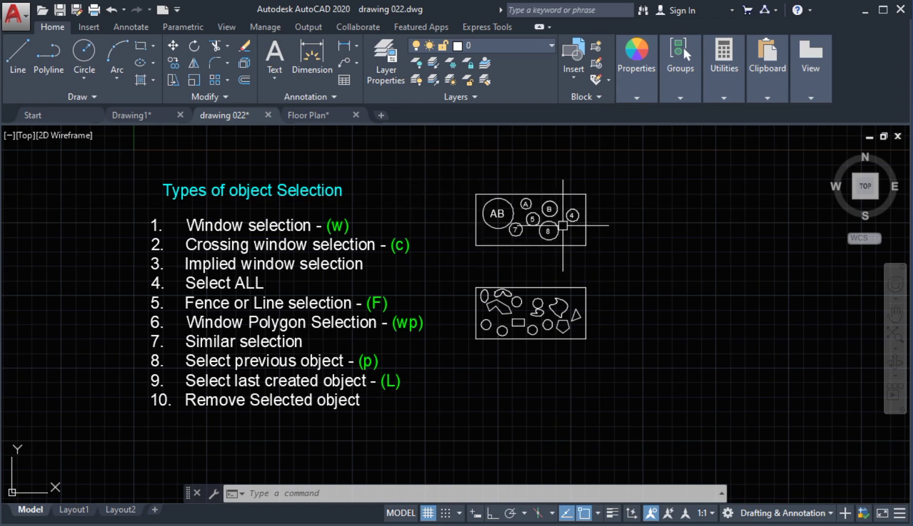
{"action": "scroll", "coordinate": [560, 227], "scroll_direction": "up", "scroll_amount": 2}
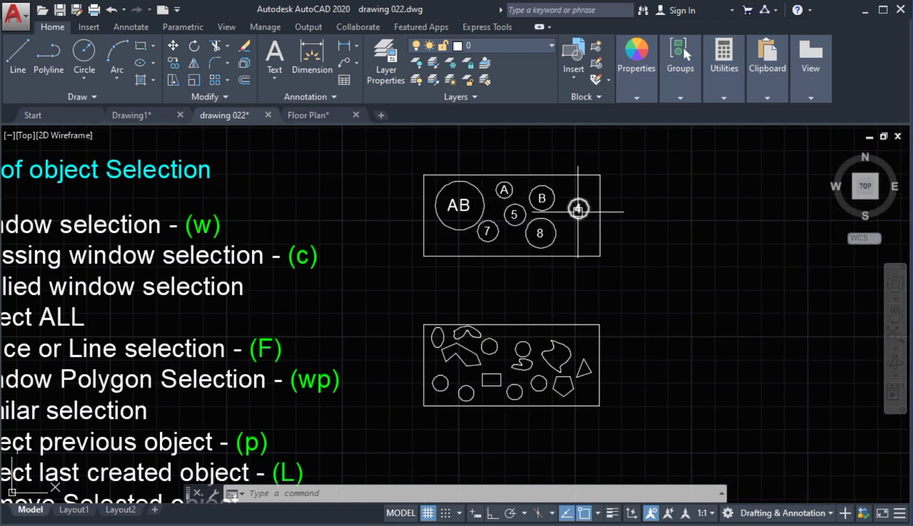
{"action": "middle_click_drag", "start_coordinate": [338, 197], "coordinate": [364, 205]}
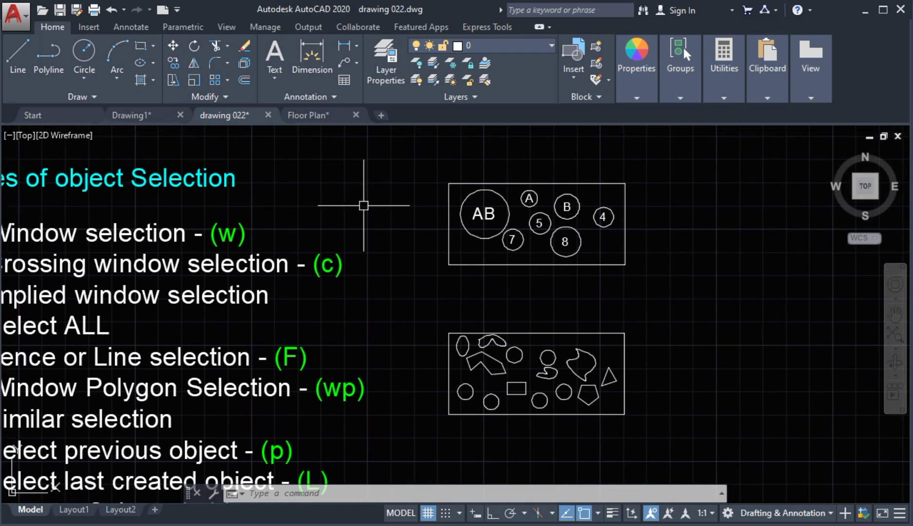
Erase circles 5 and 4 with the Erase command's Window (W) selection around them
{"action": "left_click", "coordinate": [242, 45]}
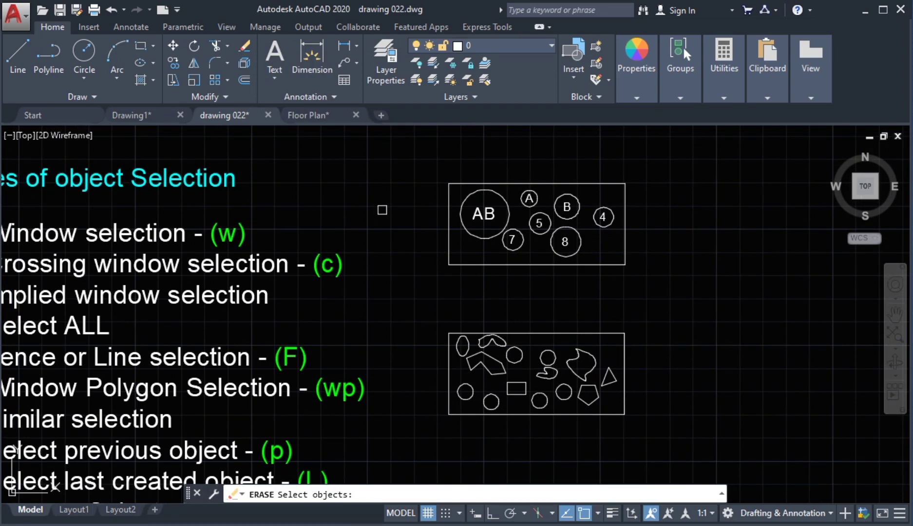
{"action": "type", "text": "W"}
{"action": "key", "text": "Return"}
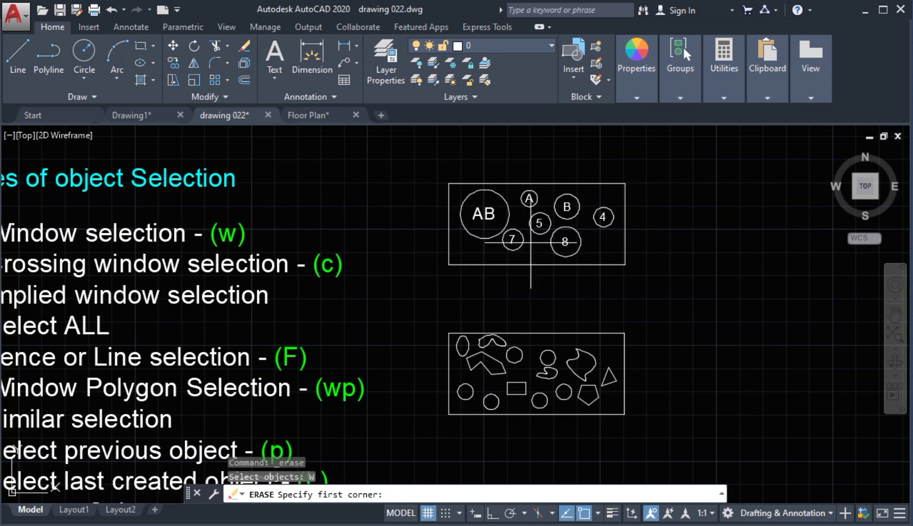
{"action": "left_click", "coordinate": [521, 207]}
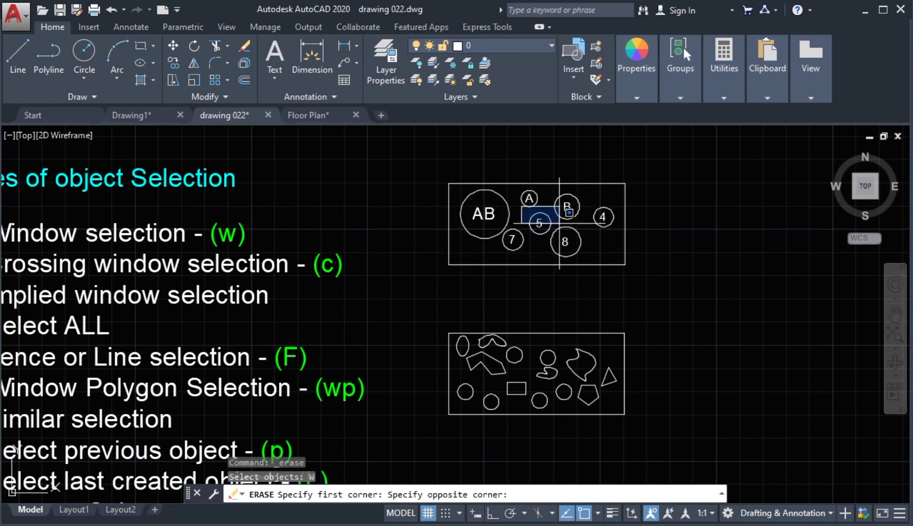
{"action": "scroll", "coordinate": [629, 238], "scroll_direction": "up", "scroll_amount": 2}
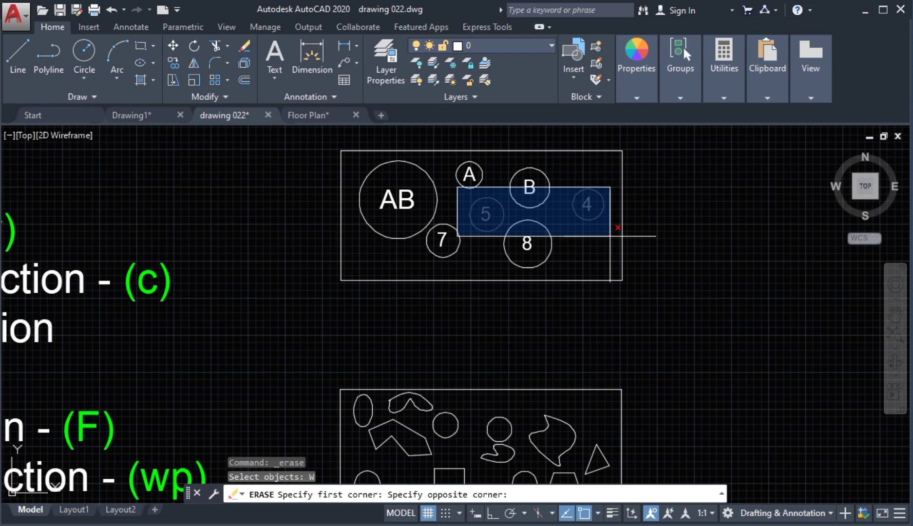
{"action": "left_click", "coordinate": [610, 236]}
{"action": "scroll", "coordinate": [668, 238], "scroll_direction": "down", "scroll_amount": 2}
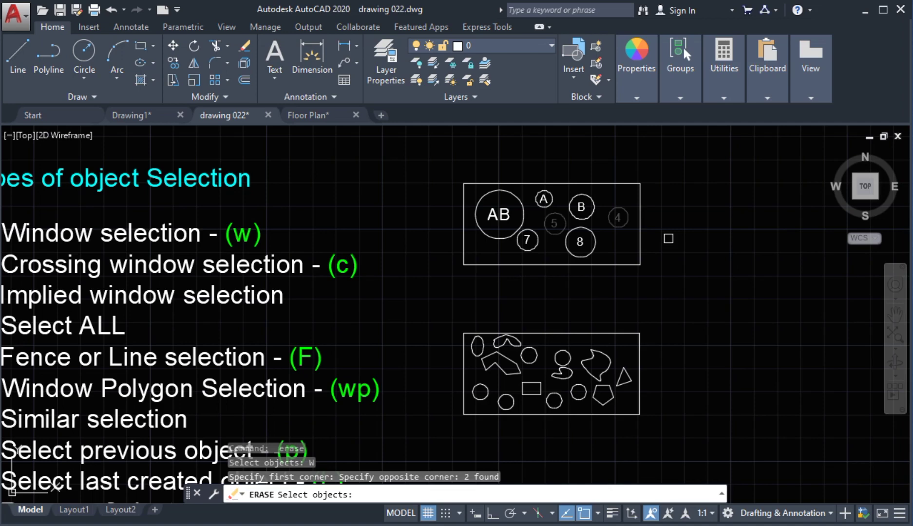
{"action": "scroll", "coordinate": [617, 235], "scroll_direction": "up", "scroll_amount": 2}
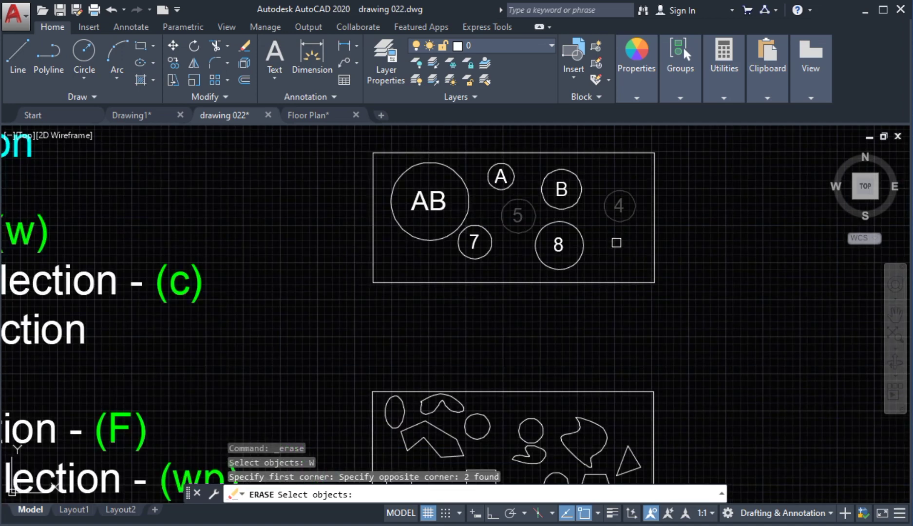
{"action": "key", "text": "Return"}
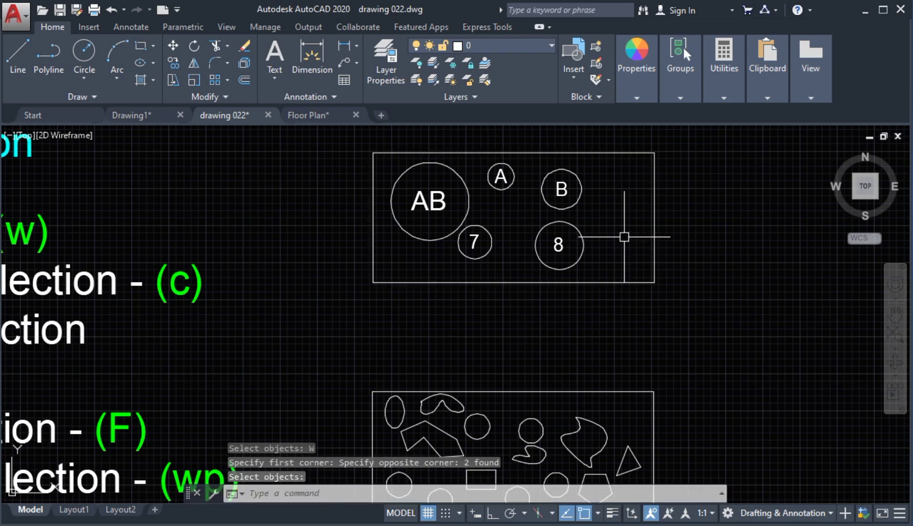
Undo the erasure of circles 5 and 4
{"action": "scroll", "coordinate": [625, 237], "scroll_direction": "down", "scroll_amount": 2}
{"action": "key", "text": "ctrl+z"}
{"action": "middle_click_drag", "start_coordinate": [470, 273], "coordinate": [526, 262]}
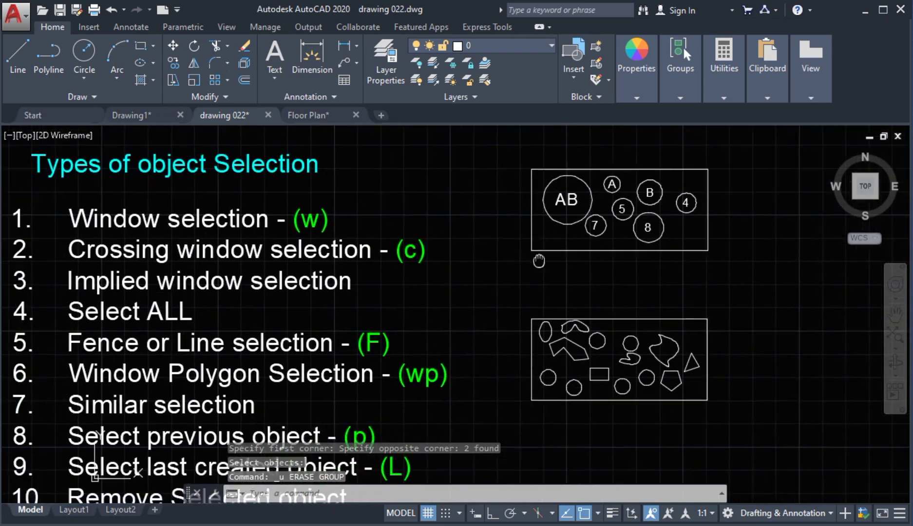
{"action": "middle_click_drag", "start_coordinate": [615, 256], "coordinate": [558, 261]}
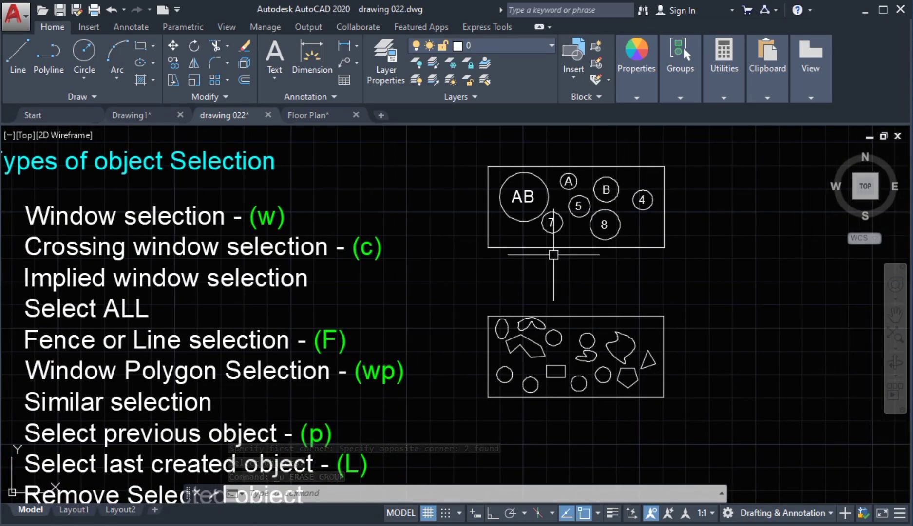
Use the Select command's Window (W) option to enclose circles 5, 7 and 8, and cancel the selection
{"action": "type", "text": "SELECT"}
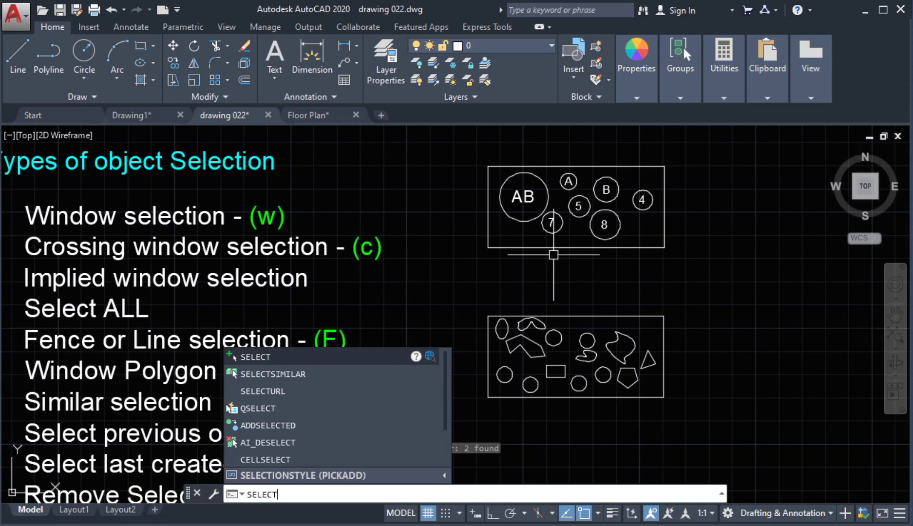
{"action": "key", "text": "Return"}
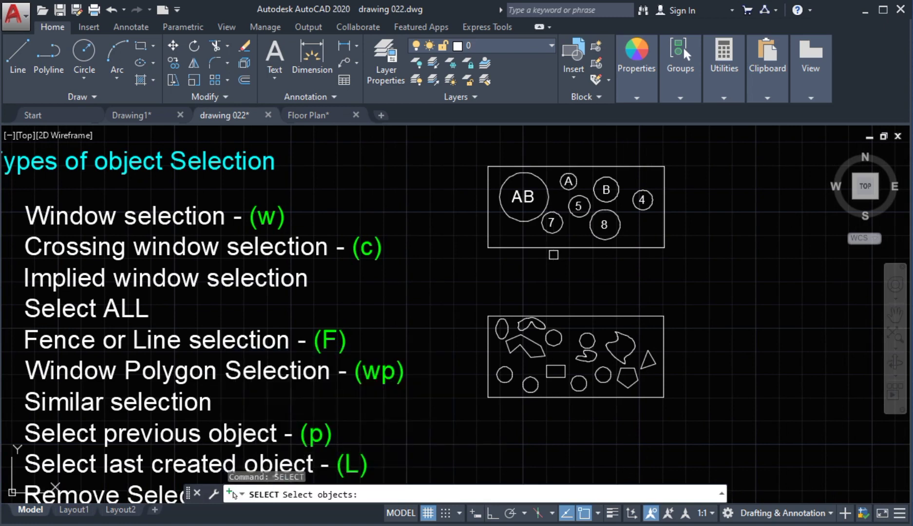
{"action": "type", "text": "W"}
{"action": "key", "text": "Return"}
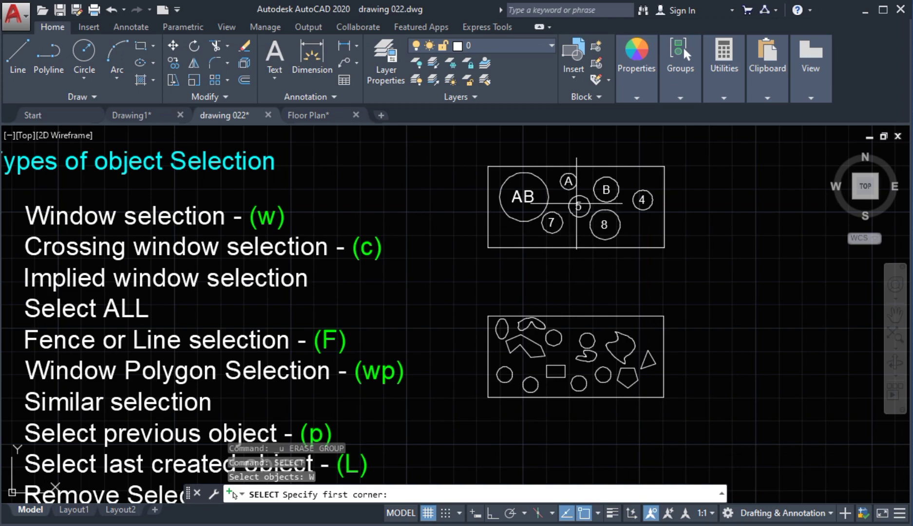
{"action": "left_click", "coordinate": [647, 241]}
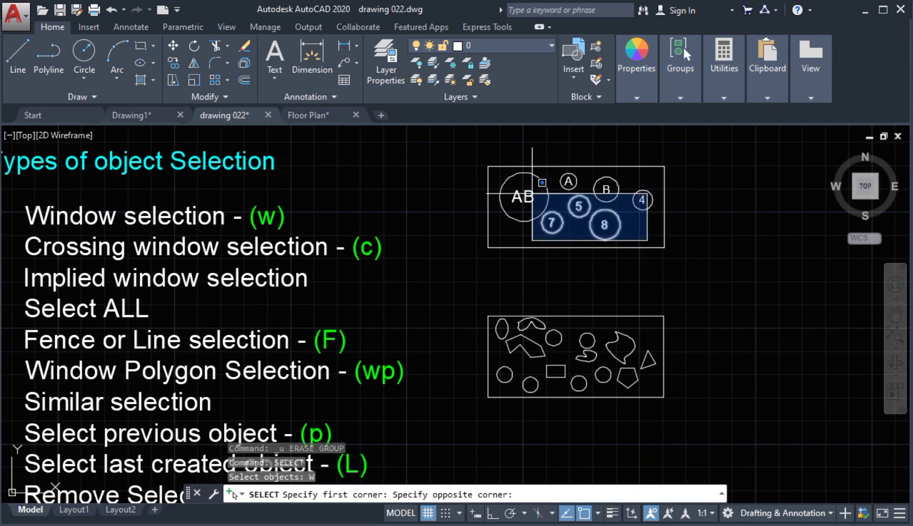
{"action": "scroll", "coordinate": [532, 194], "scroll_direction": "up", "scroll_amount": 2}
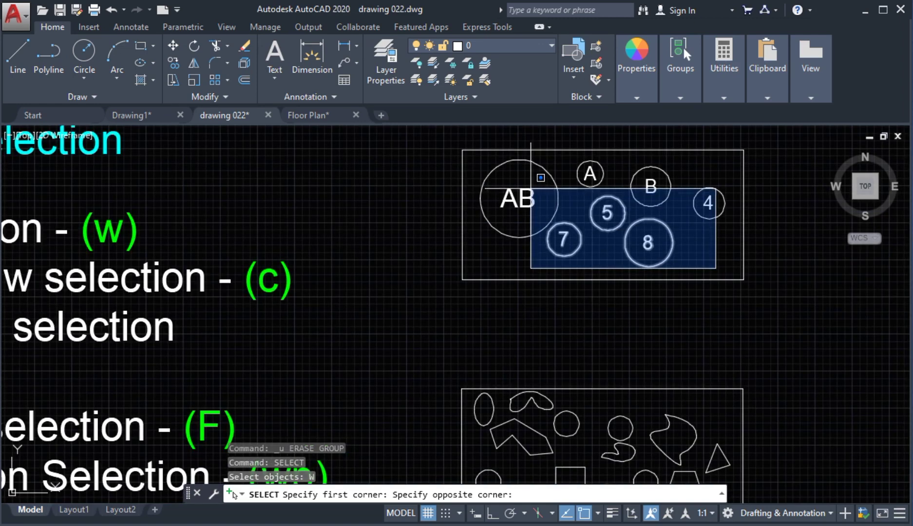
{"action": "left_click", "coordinate": [530, 188]}
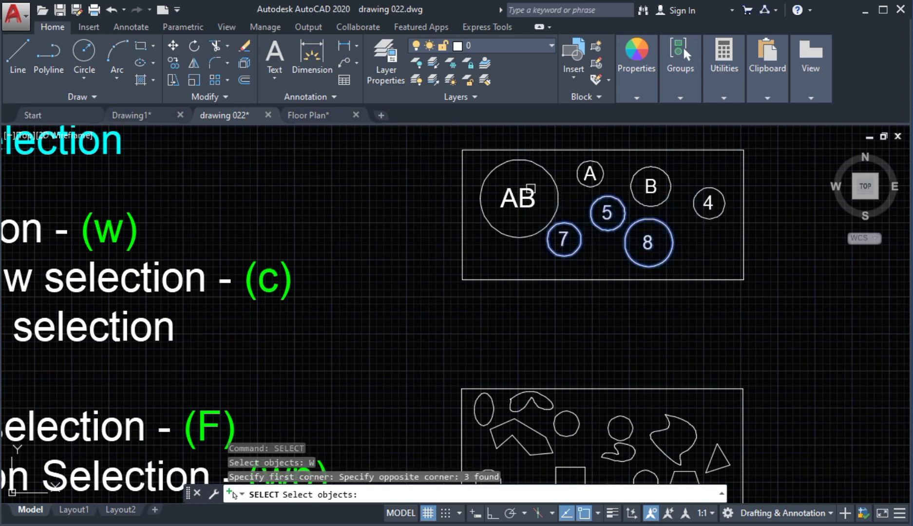
{"action": "scroll", "coordinate": [577, 206], "scroll_direction": "down", "scroll_amount": 2}
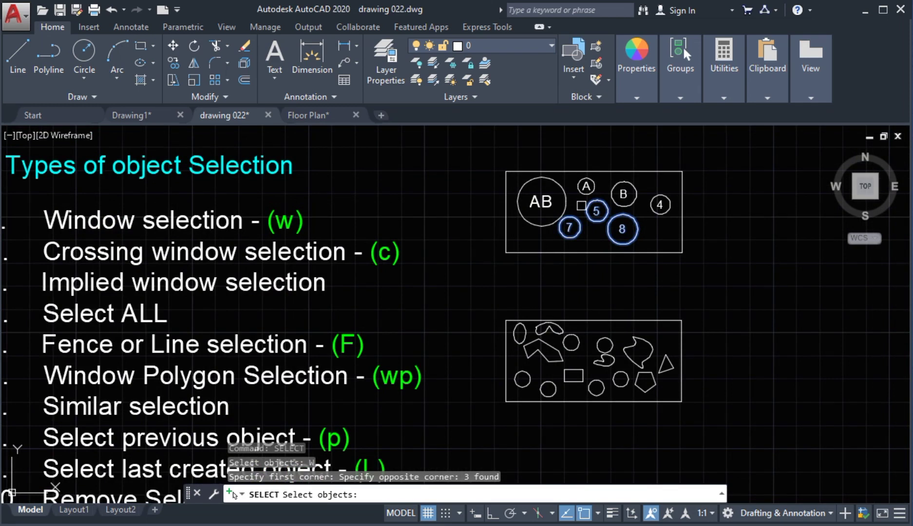
{"action": "key", "text": "Escape"}
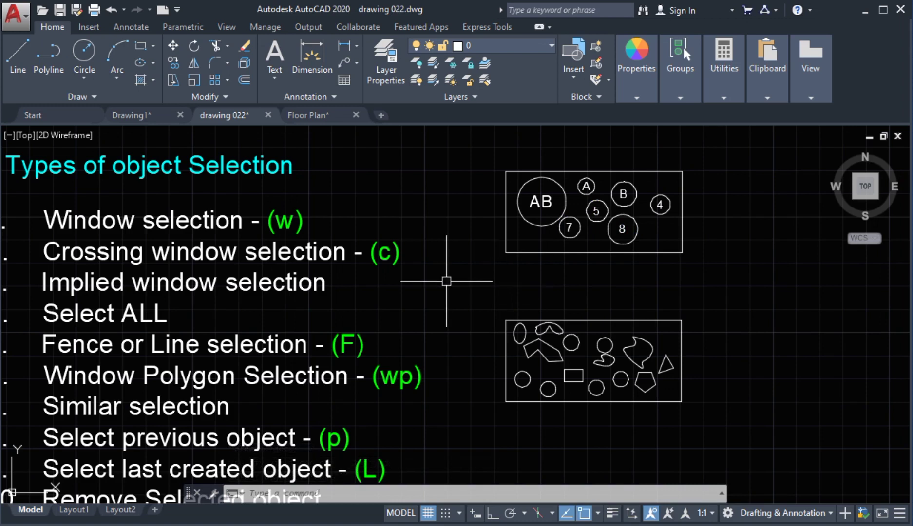
Use the Select command's Crossing (C) option to select circles 4, 5, 7, 8 and B, and cancel the selection
{"action": "type", "text": "SE;ECT"}
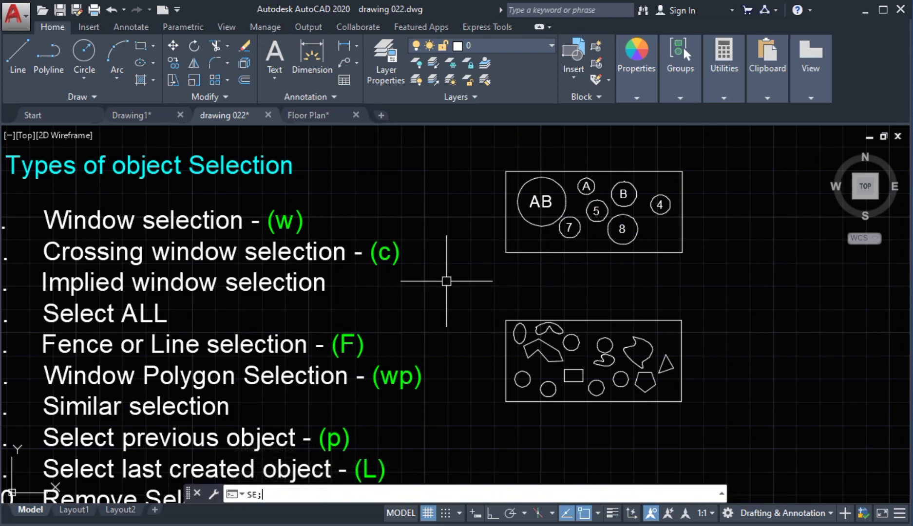
{"action": "key", "text": "BackSpace"}
{"action": "key", "text": "BackSpace"}
{"action": "key", "text": "BackSpace"}
{"action": "key", "text": "BackSpace"}
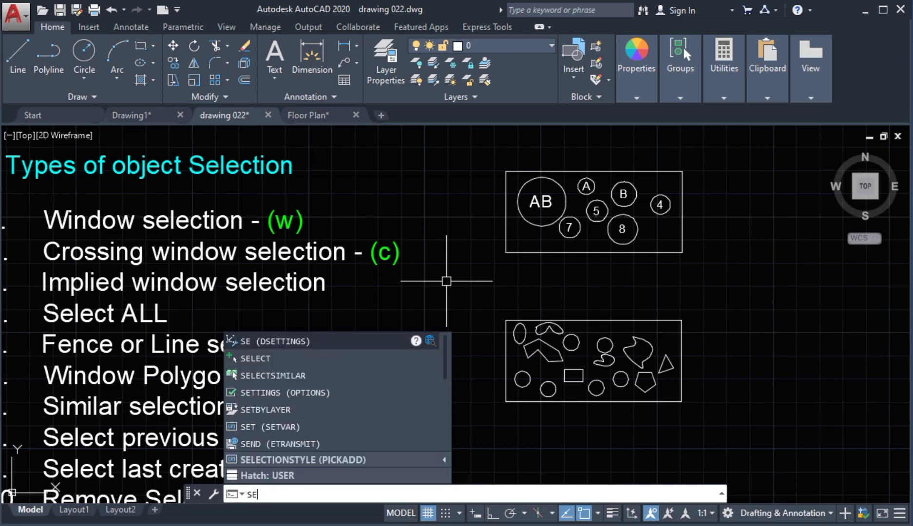
{"action": "type", "text": "LECT"}
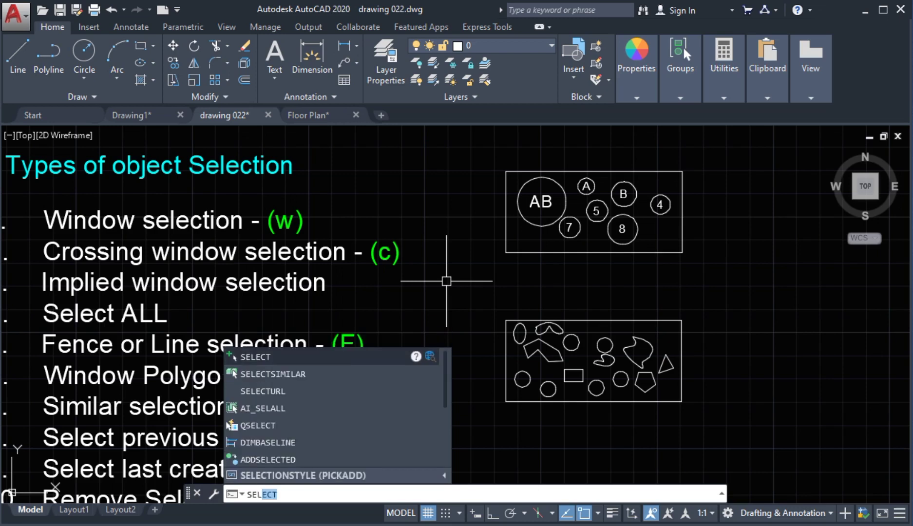
{"action": "key", "text": "Return"}
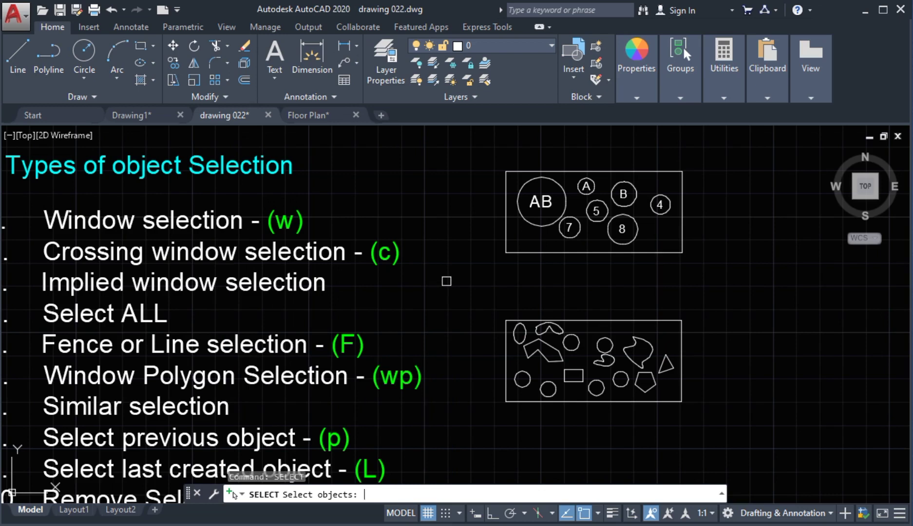
{"action": "type", "text": "C"}
{"action": "key", "text": "Return"}
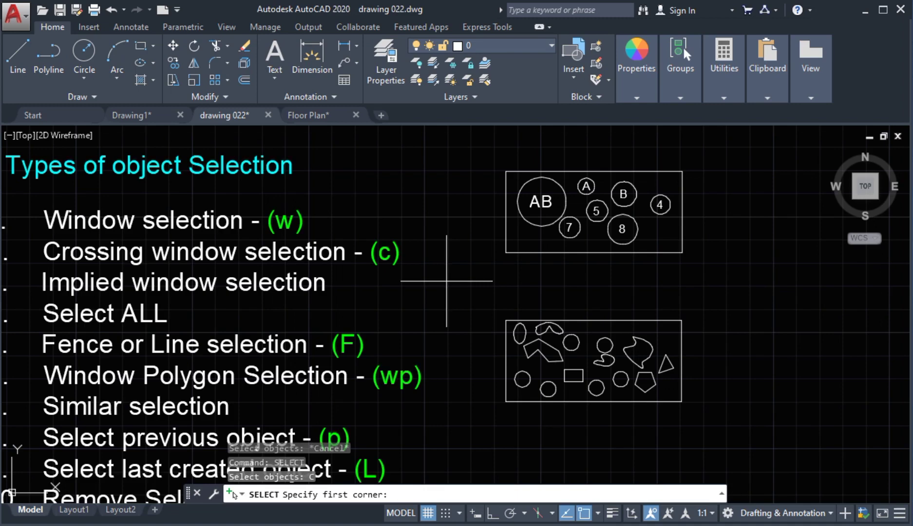
{"action": "scroll", "coordinate": [667, 220], "scroll_direction": "up", "scroll_amount": 1}
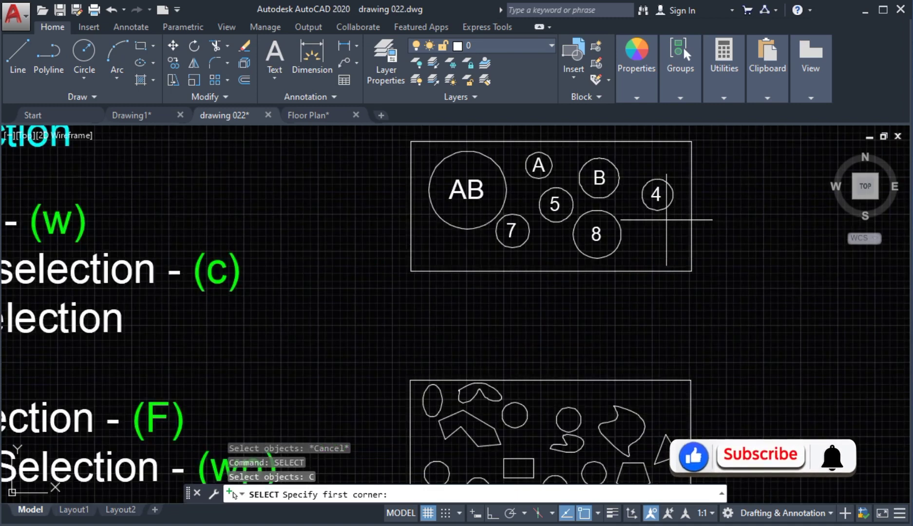
{"action": "middle_click_drag", "start_coordinate": [666, 220], "coordinate": [659, 232]}
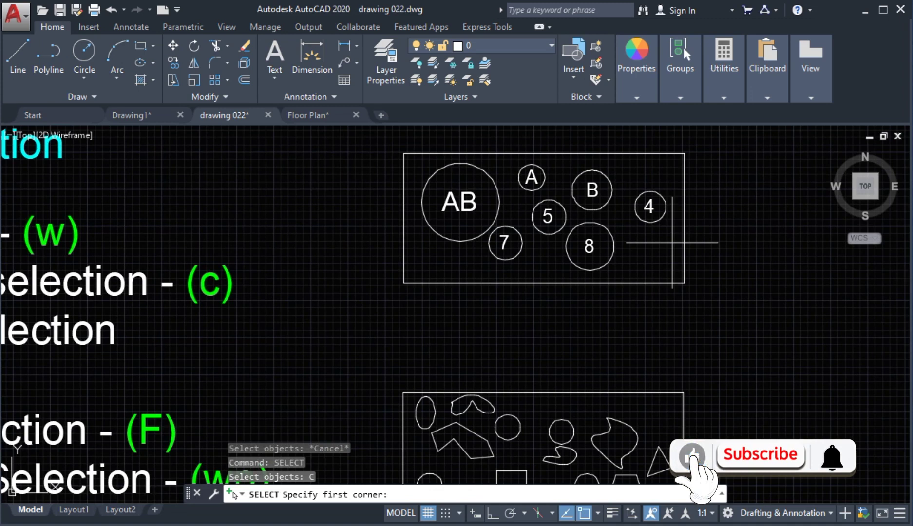
{"action": "left_click", "coordinate": [673, 242]}
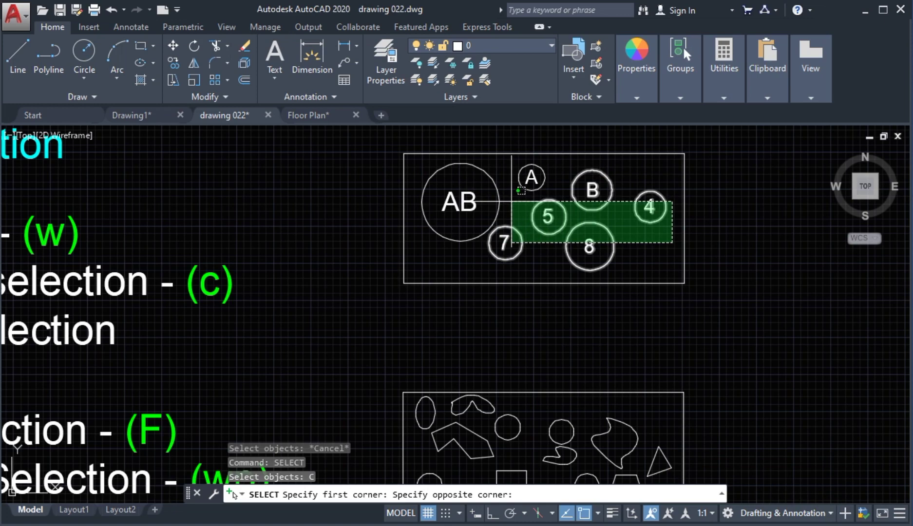
{"action": "left_click", "coordinate": [511, 201]}
{"action": "scroll", "coordinate": [512, 202], "scroll_direction": "down", "scroll_amount": 2}
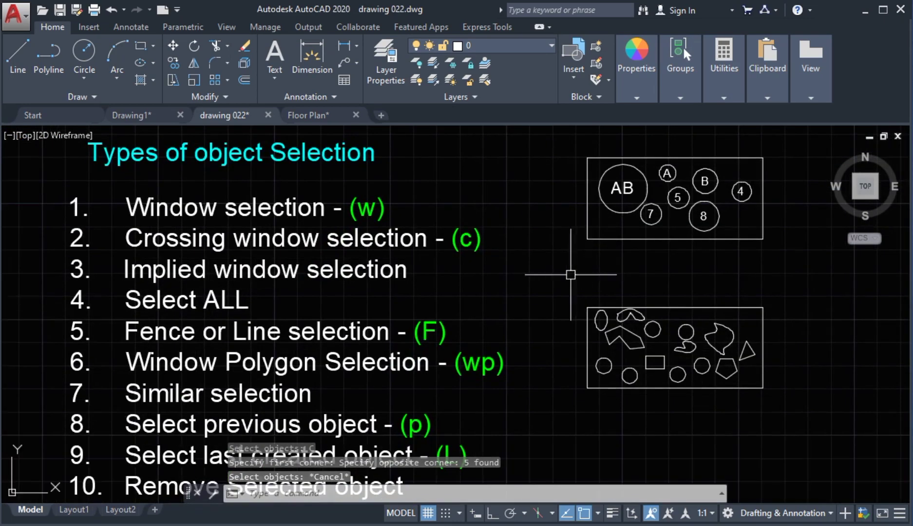
{"action": "key", "text": "Escape"}
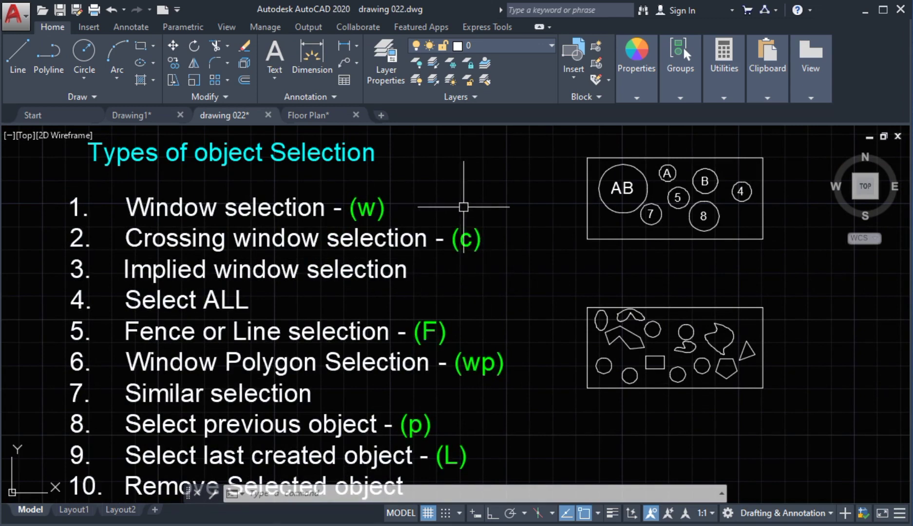
Select circles 5, B and 4 with an implied window drawn from left to right without a command, and cancel the selection
{"action": "middle_click_drag", "start_coordinate": [554, 261], "coordinate": [520, 287]}
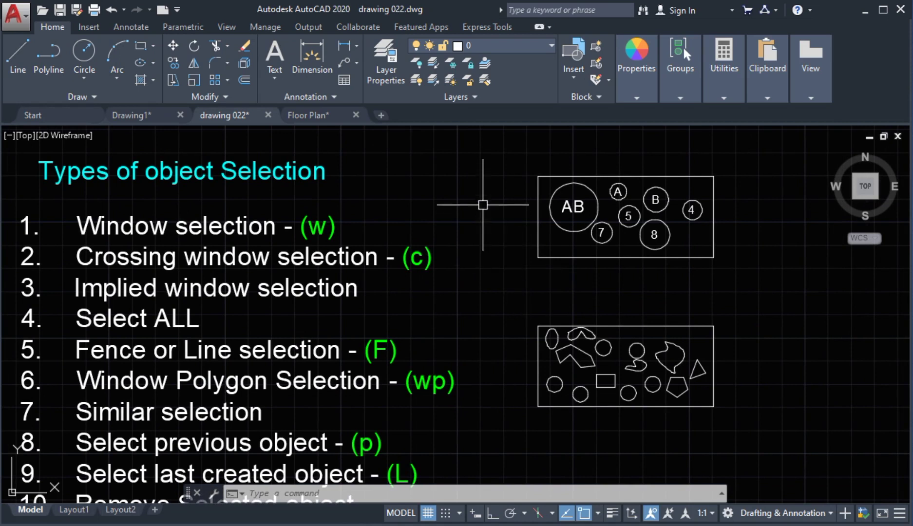
{"action": "left_click", "coordinate": [490, 185]}
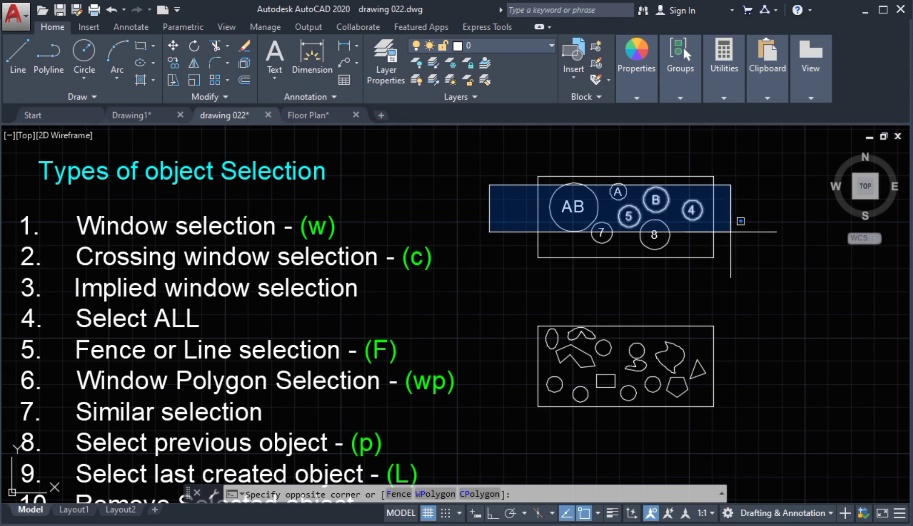
{"action": "left_click", "coordinate": [736, 230]}
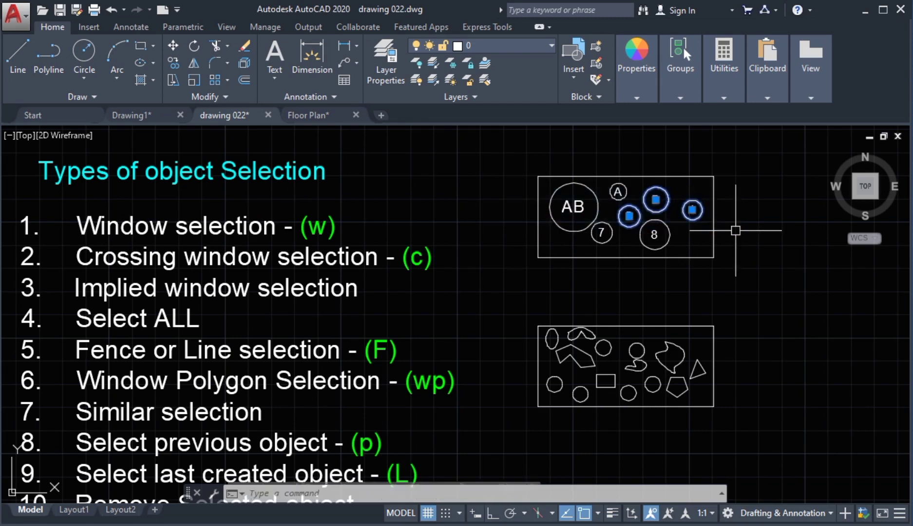
{"action": "key", "text": "Escape"}
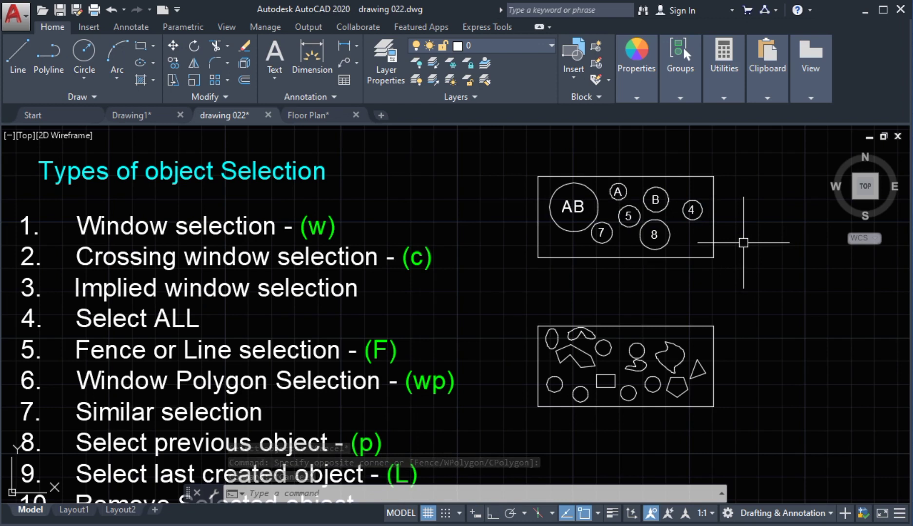
Select circles 4, 5, 8, B and their surrounding rectangle with an implied crossing window drawn right to left, and cancel the selection
{"action": "left_click", "coordinate": [742, 242]}
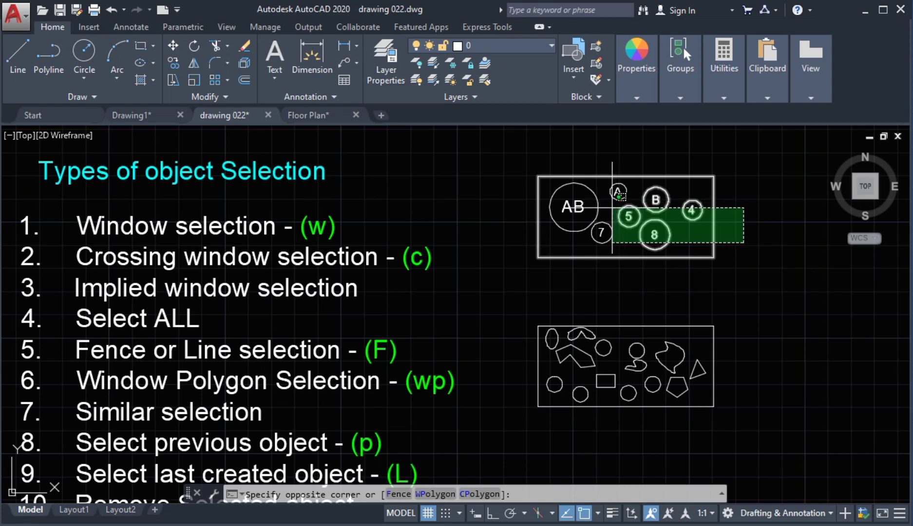
{"action": "left_click", "coordinate": [613, 206]}
{"action": "scroll", "coordinate": [612, 205], "scroll_direction": "up", "scroll_amount": 2}
{"action": "key", "text": "Escape"}
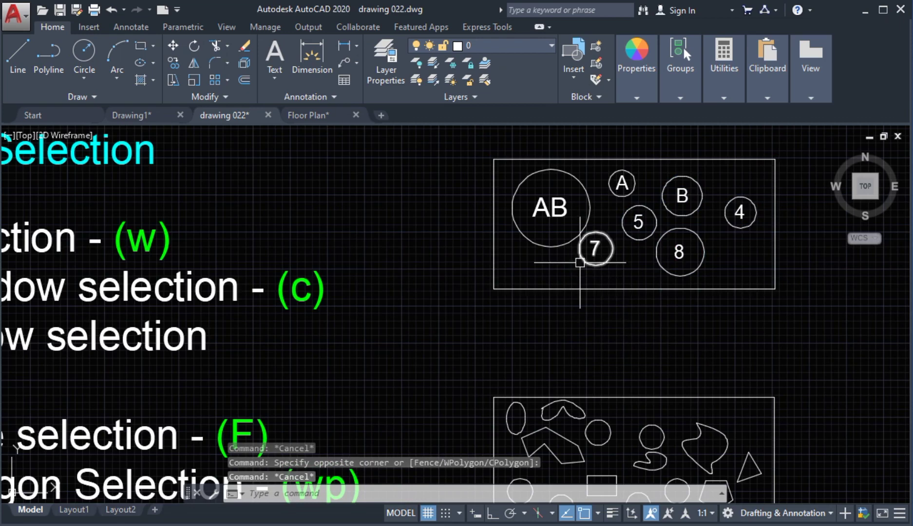
{"action": "scroll", "coordinate": [591, 251], "scroll_direction": "down", "scroll_amount": 2}
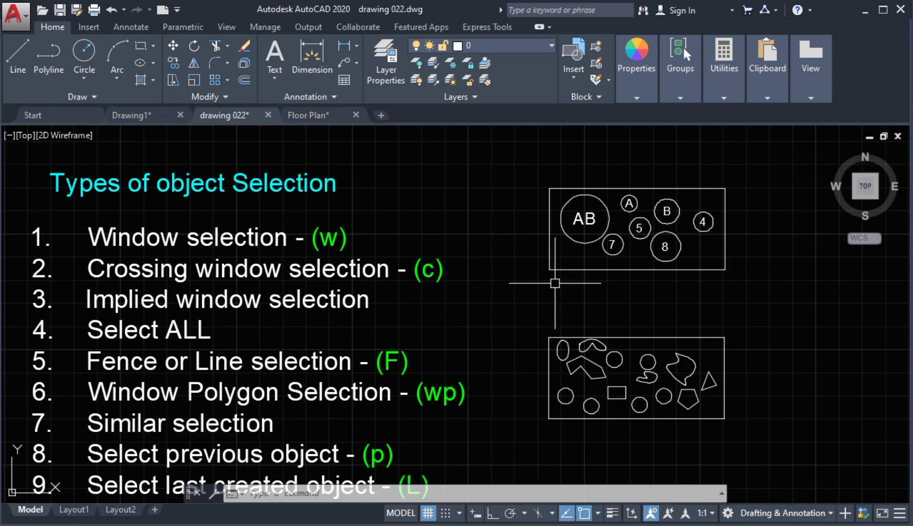
Use the Select command's ALL option to select every object in the drawing, and cancel the selection
{"action": "middle_click_drag", "start_coordinate": [540, 297], "coordinate": [554, 282]}
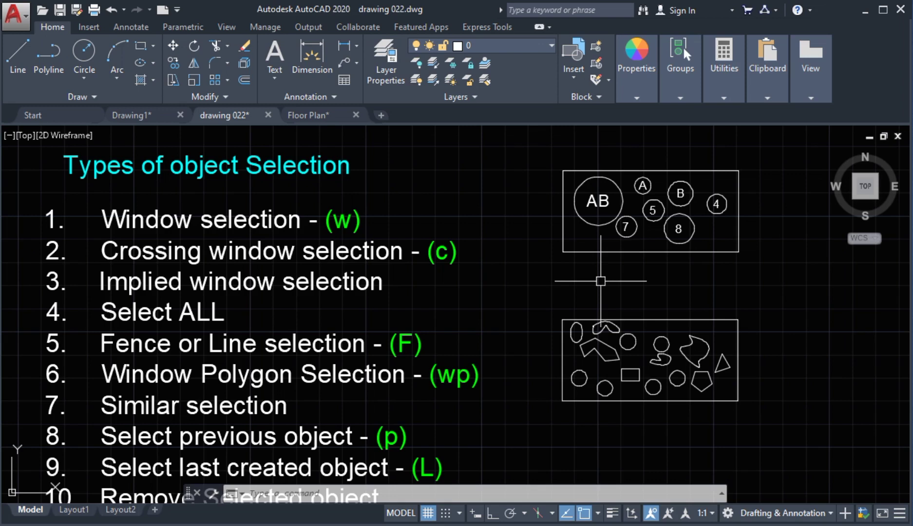
{"action": "type", "text": "SEL"}
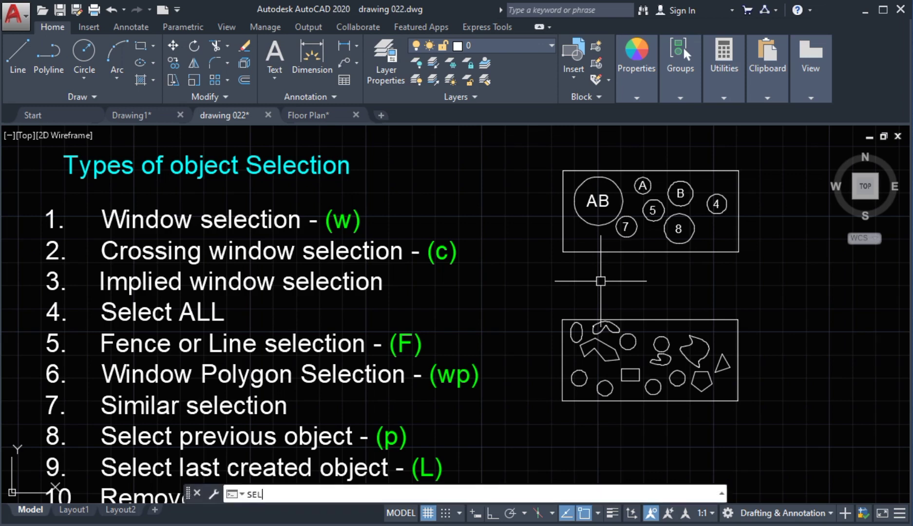
{"action": "type", "text": "EC"}
{"action": "key", "text": "Return"}
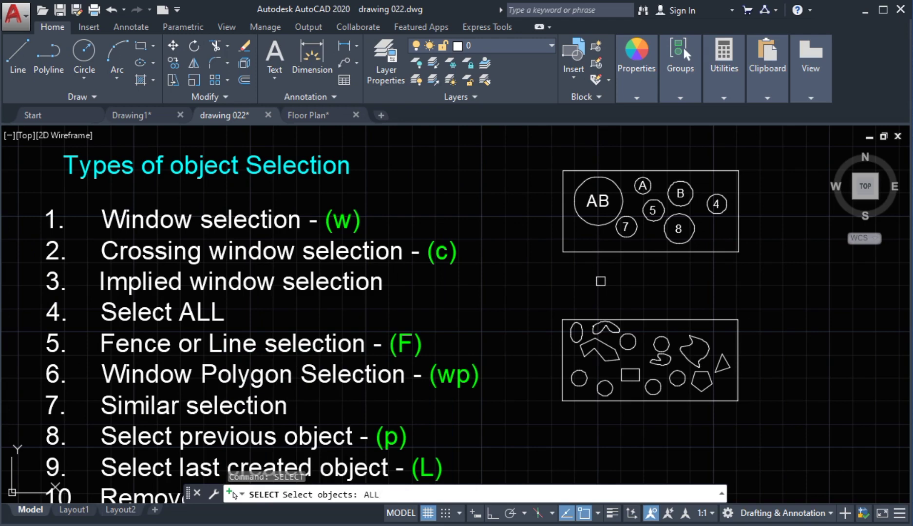
{"action": "key", "text": "Return"}
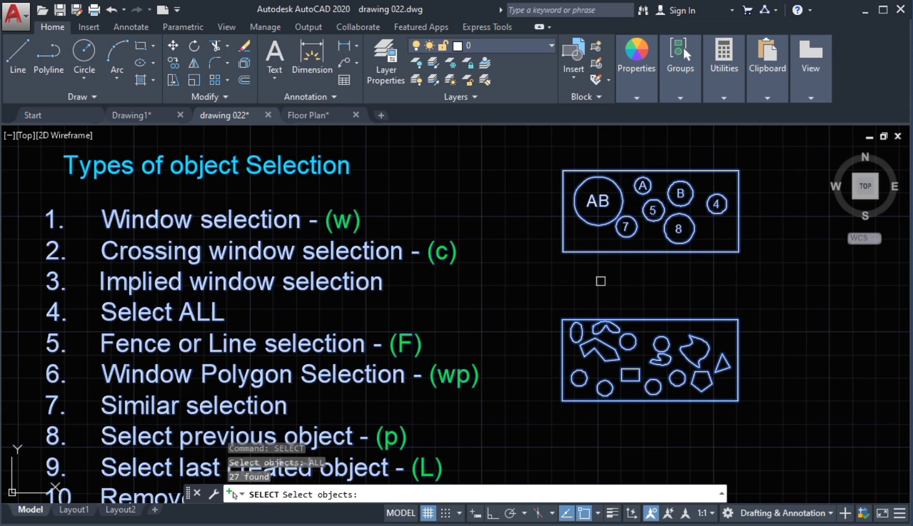
{"action": "key", "text": "Escape"}
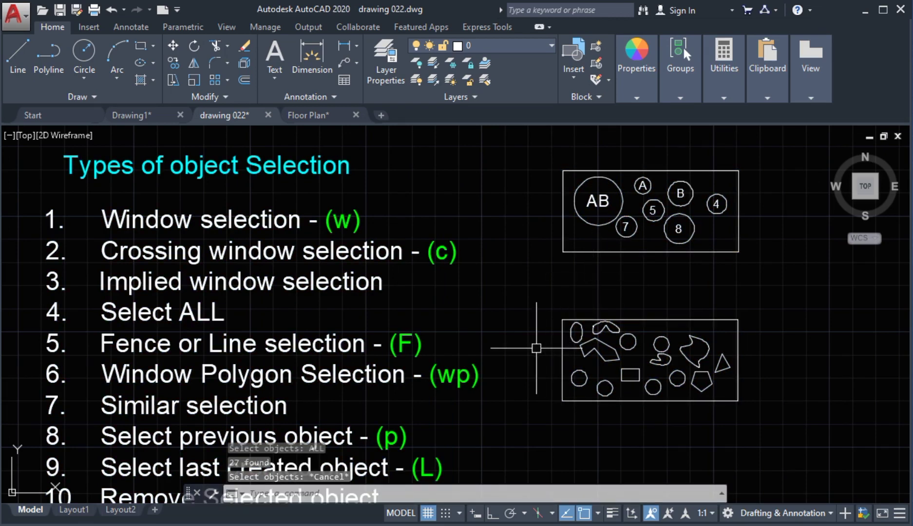
{"action": "middle_click_drag", "start_coordinate": [516, 345], "coordinate": [505, 325]}
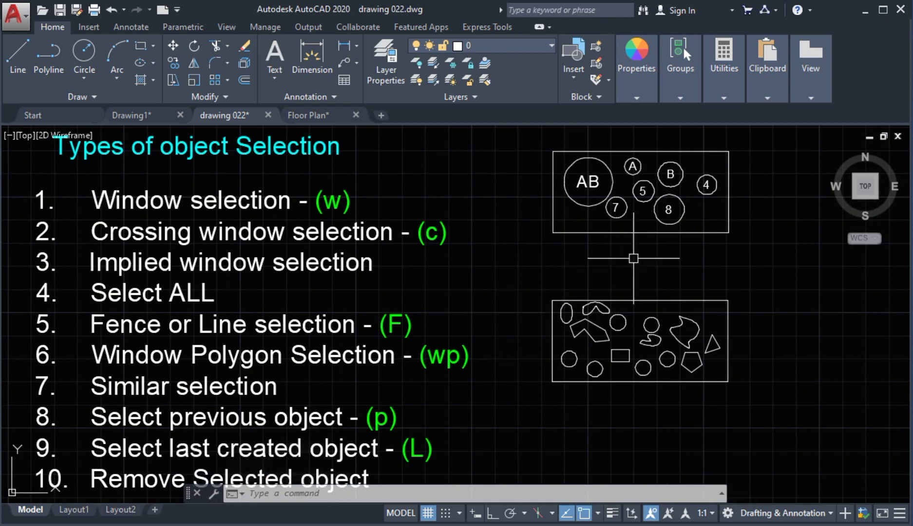
{"action": "scroll", "coordinate": [643, 187], "scroll_direction": "up", "scroll_amount": 2}
{"action": "middle_click_drag", "start_coordinate": [644, 214], "coordinate": [648, 232]}
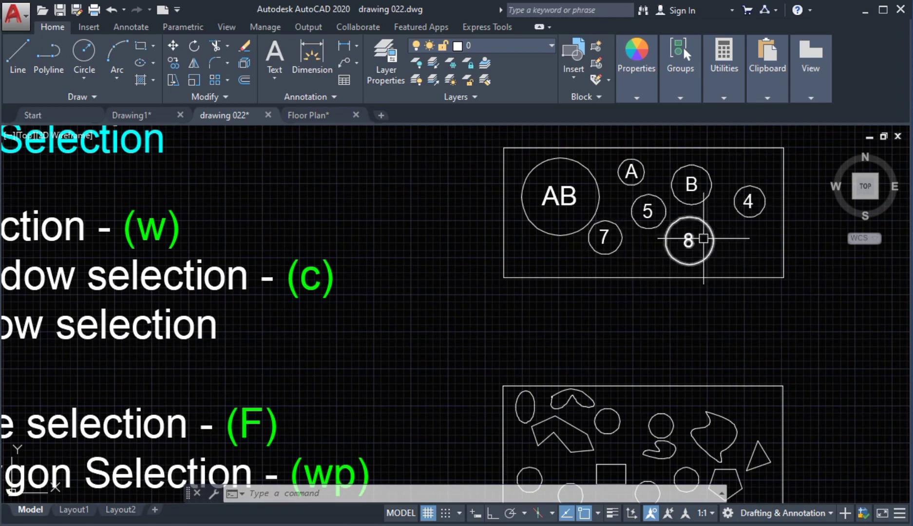
{"action": "scroll", "coordinate": [638, 265], "scroll_direction": "down", "scroll_amount": 2}
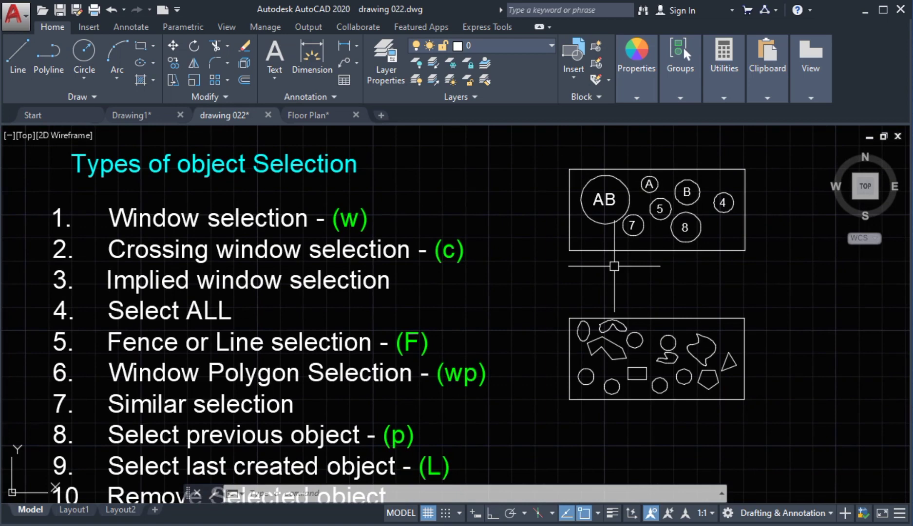
Use the Select command's Fence (F) option to run a fence line through circles 7, 5 and 4, and cancel the selection
{"action": "scroll", "coordinate": [655, 201], "scroll_direction": "up", "scroll_amount": 2}
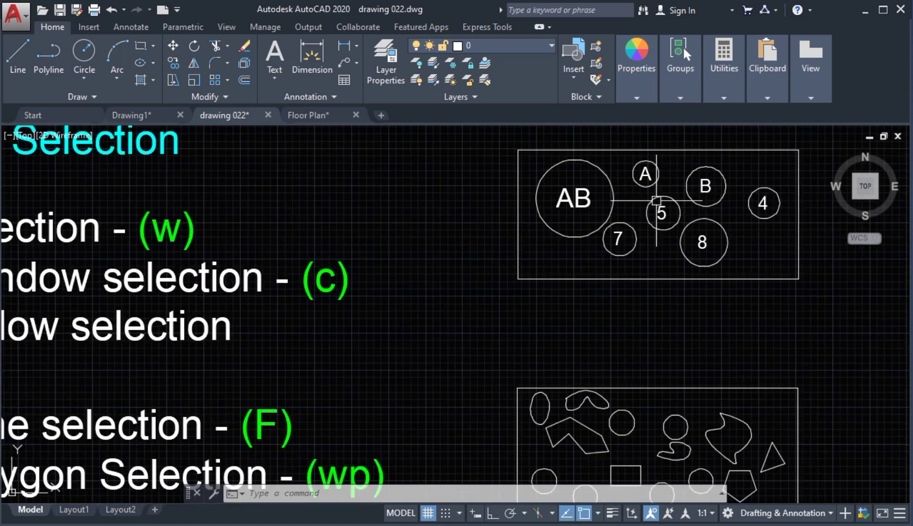
{"action": "type", "text": "SELECT"}
{"action": "key", "text": "Return"}
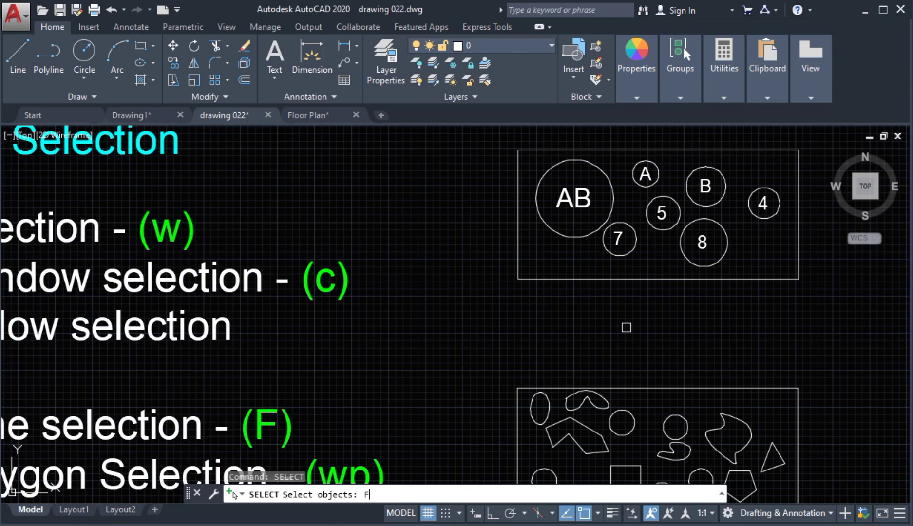
{"action": "type", "text": "F"}
{"action": "key", "text": "Return"}
{"action": "middle_click_drag", "start_coordinate": [641, 254], "coordinate": [548, 315]}
{"action": "scroll", "coordinate": [563, 299], "scroll_direction": "up", "scroll_amount": 2}
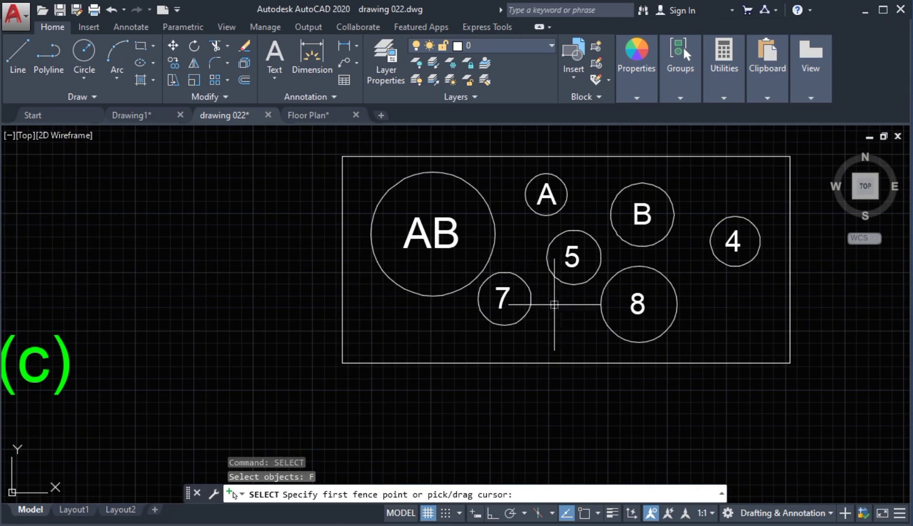
{"action": "left_click", "coordinate": [460, 333]}
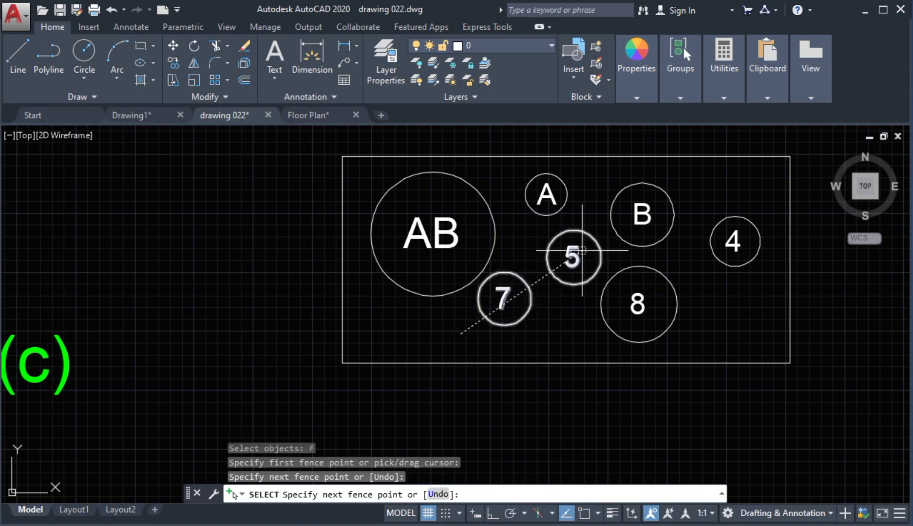
{"action": "left_click", "coordinate": [608, 249]}
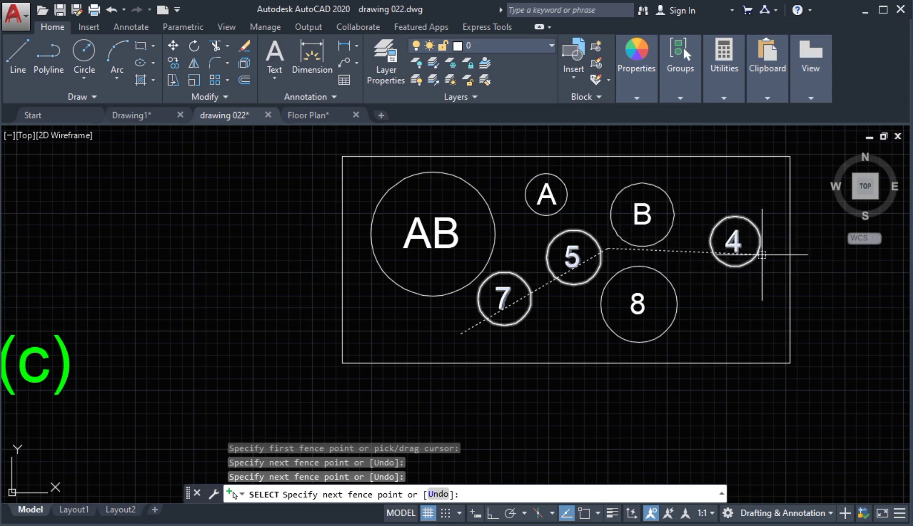
{"action": "left_click", "coordinate": [758, 257]}
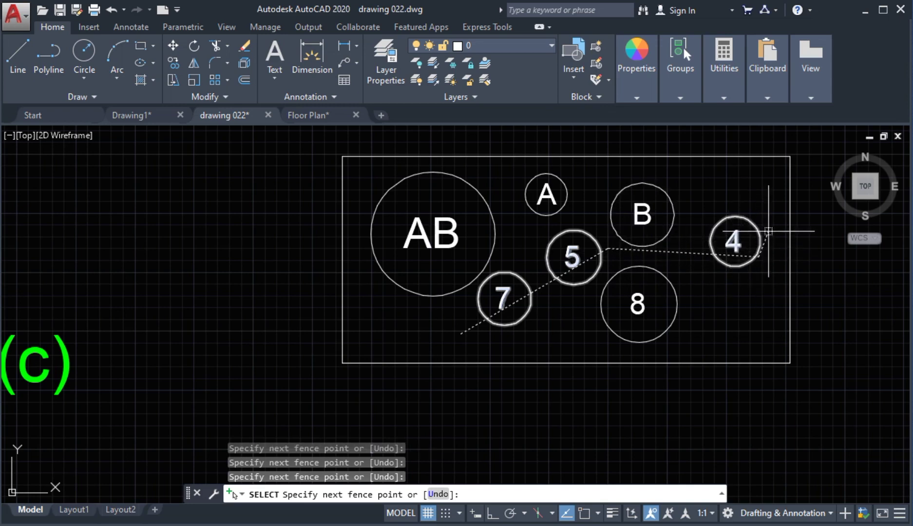
{"action": "key", "text": "Return"}
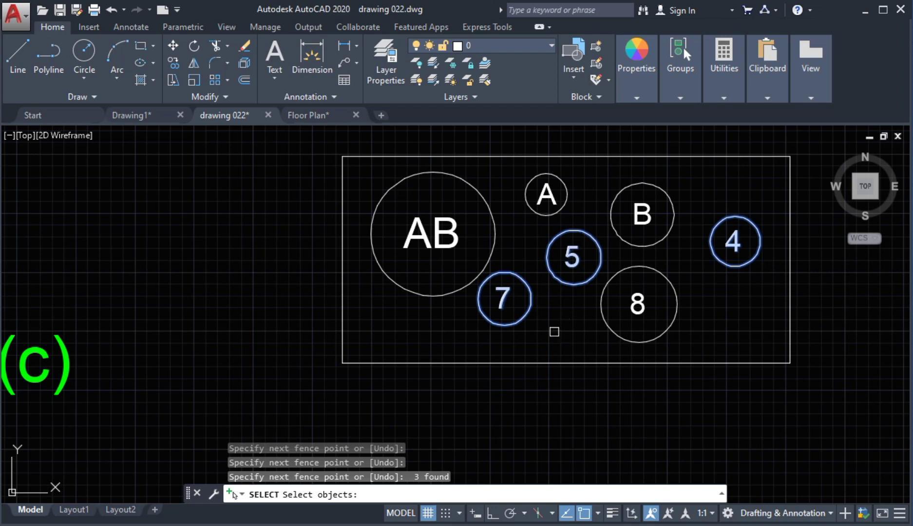
{"action": "scroll", "coordinate": [554, 326], "scroll_direction": "down", "scroll_amount": 3}
{"action": "scroll", "coordinate": [479, 364], "scroll_direction": "down", "scroll_amount": 3}
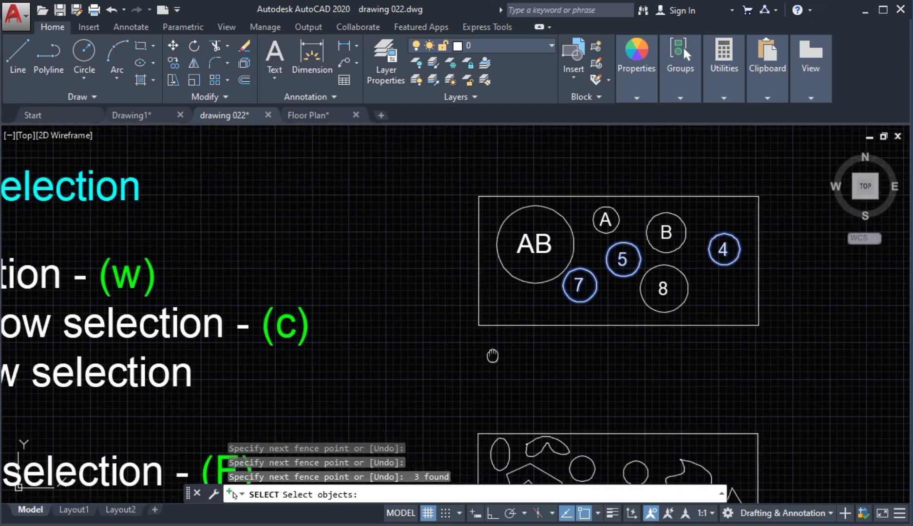
{"action": "middle_click_drag", "start_coordinate": [531, 335], "coordinate": [509, 317]}
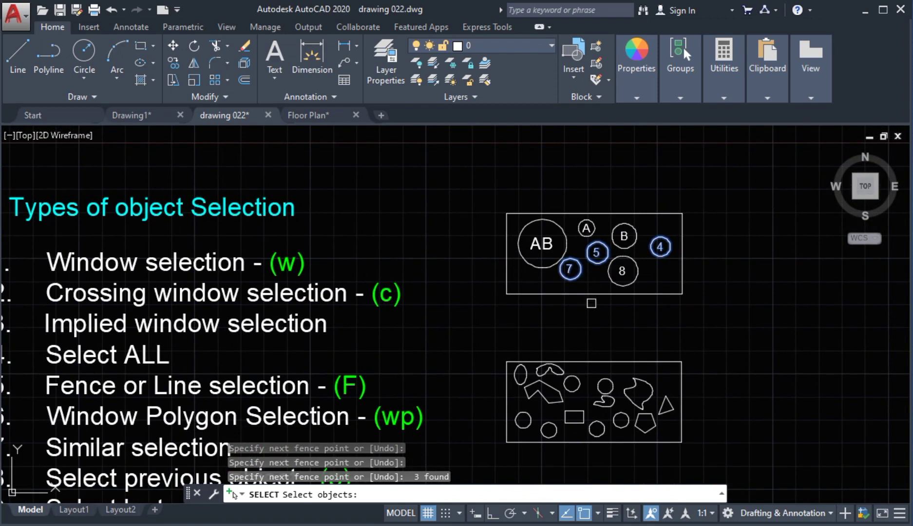
{"action": "key", "text": "Escape"}
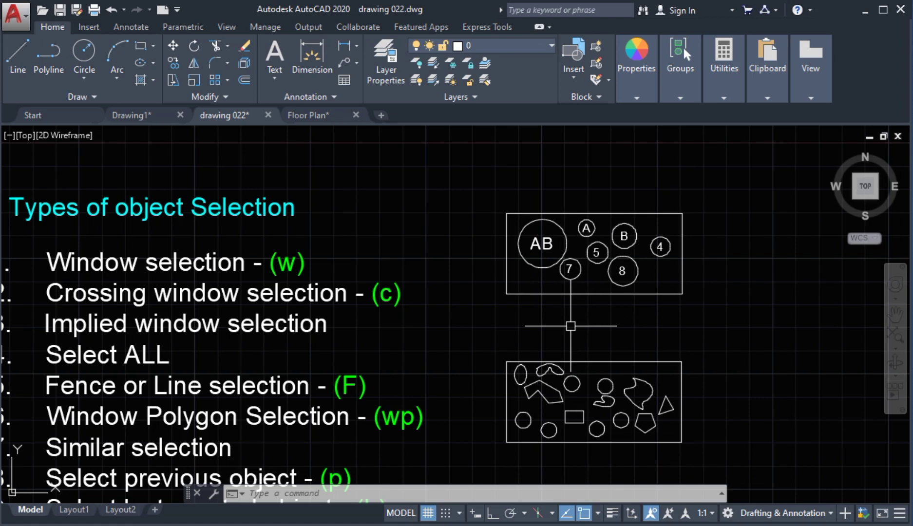
Use the Select command's Fence (F) option to run a fence line through circles 7, 5 and A, and cancel the selection
{"action": "type", "text": "SELECT Select objects: F"}
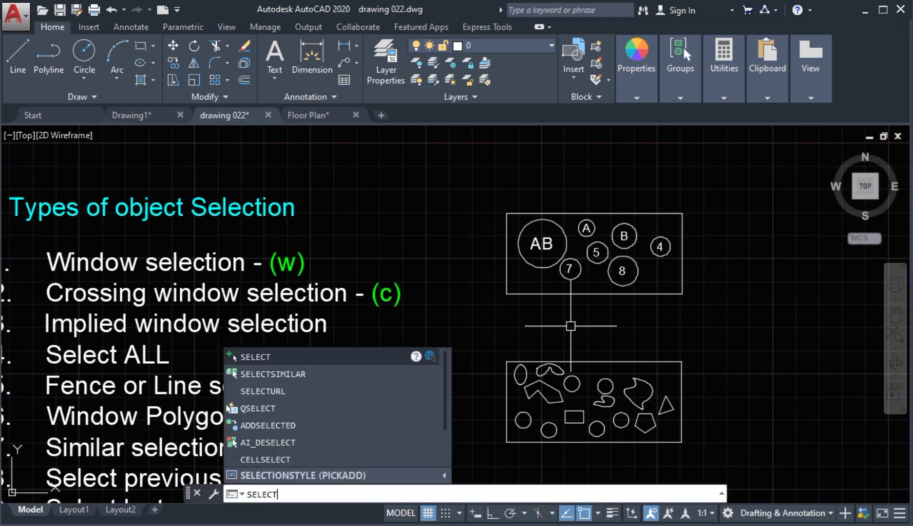
{"action": "key", "text": "Return"}
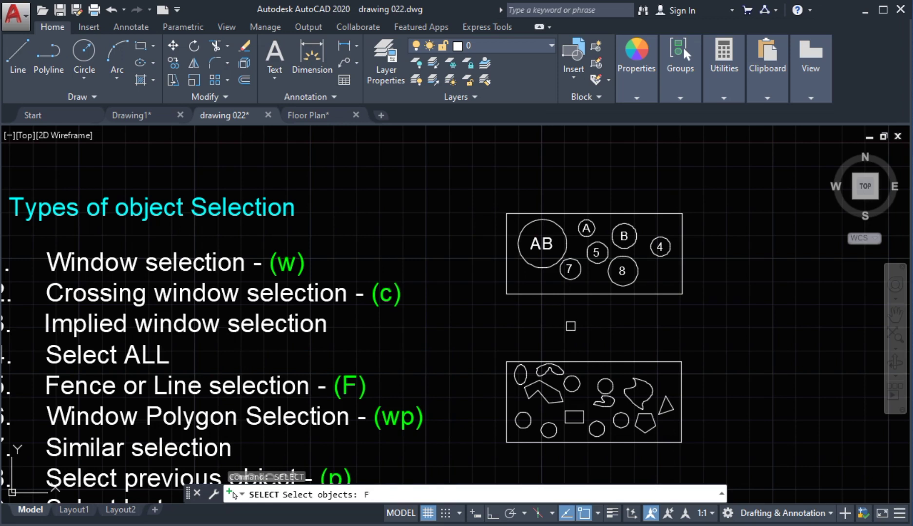
{"action": "key", "text": "Return"}
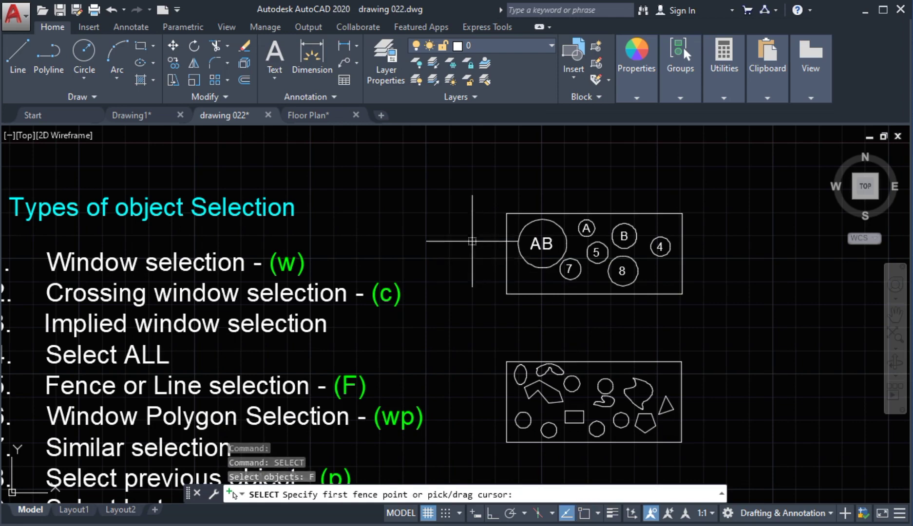
{"action": "scroll", "coordinate": [570, 277], "scroll_direction": "up", "scroll_amount": 4}
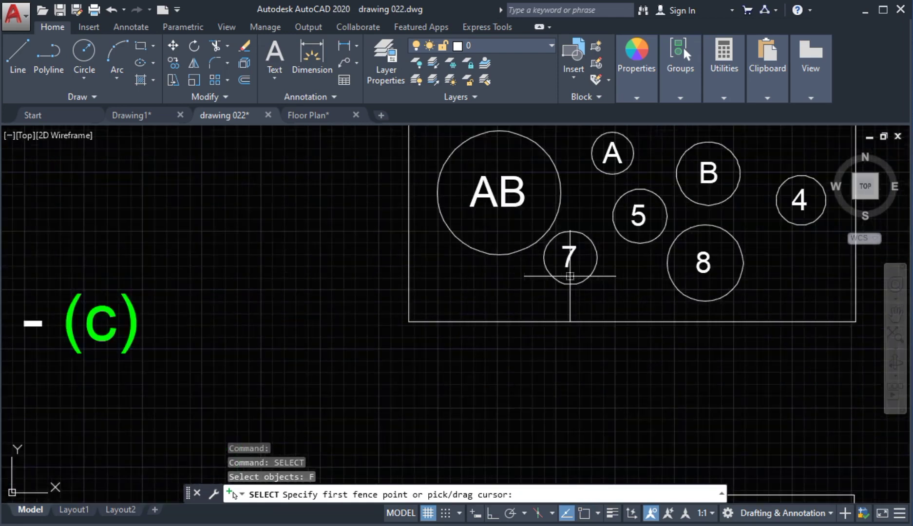
{"action": "left_click", "coordinate": [528, 289]}
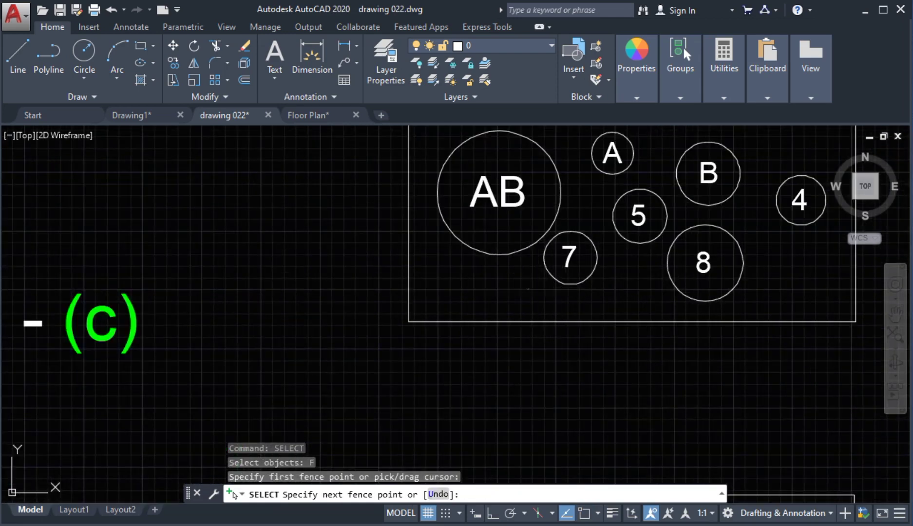
{"action": "left_click", "coordinate": [656, 212]}
{"action": "left_click", "coordinate": [587, 133]}
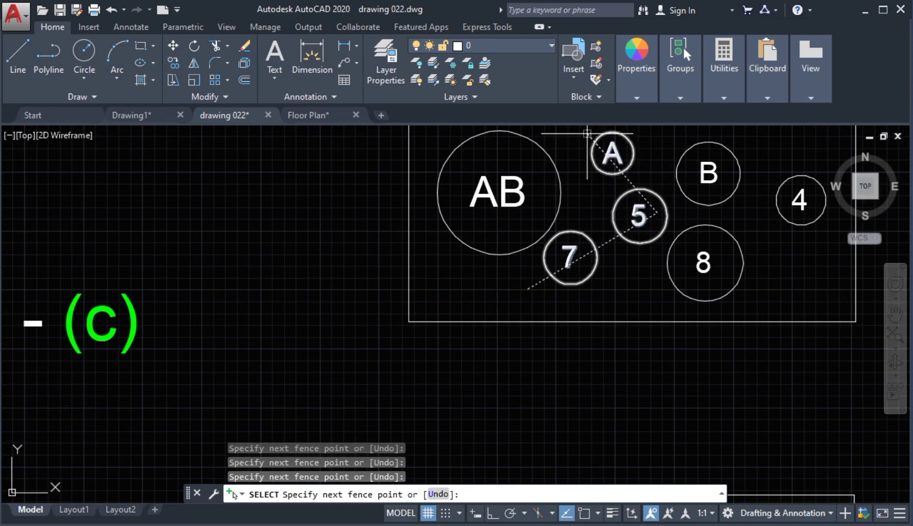
{"action": "key", "text": "Return"}
{"action": "scroll", "coordinate": [621, 319], "scroll_direction": "down", "scroll_amount": 2}
{"action": "mouse_move", "coordinate": [610, 302]}
{"action": "middle_mouse_down"}
{"action": "mouse_move", "coordinate": [592, 288]}
{"action": "mouse_move", "coordinate": [598, 273]}
{"action": "middle_mouse_up"}
{"action": "scroll", "coordinate": [612, 305], "scroll_direction": "down", "scroll_amount": 2}
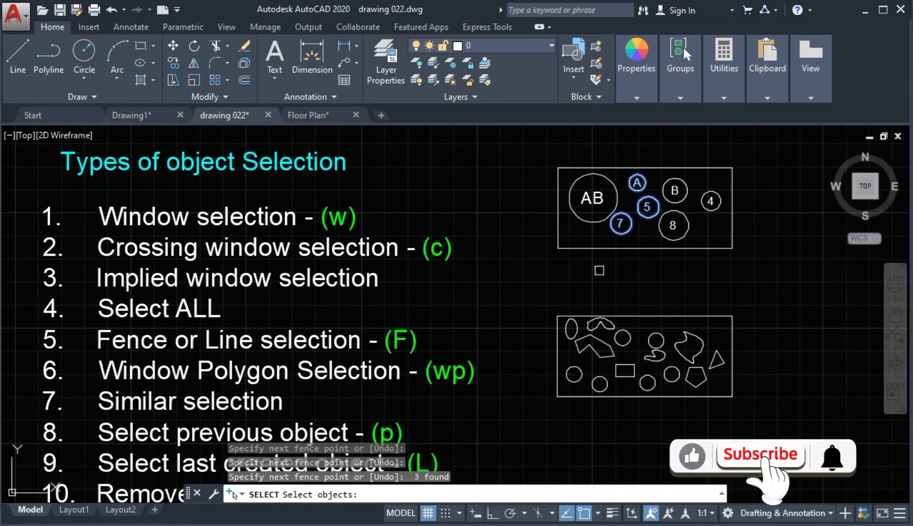
{"action": "key", "text": "Escape"}
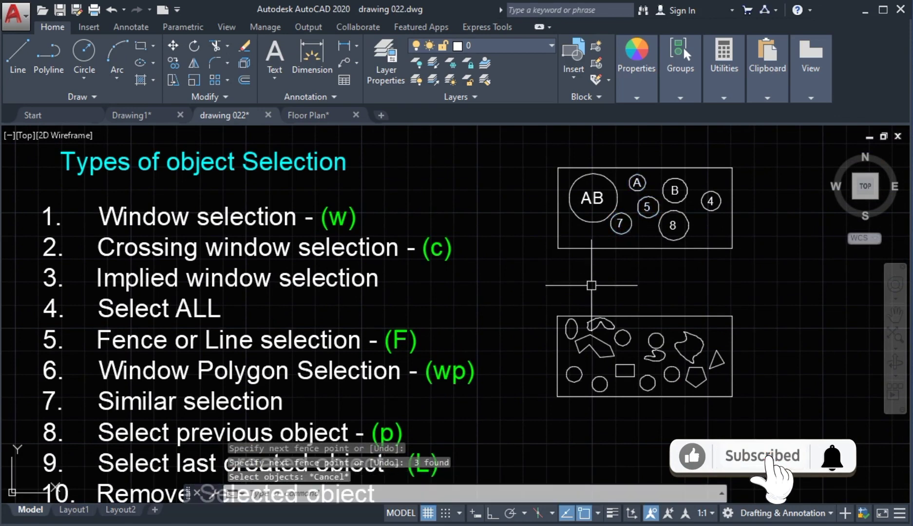
{"action": "middle_click_drag", "start_coordinate": [591, 286], "coordinate": [594, 272]}
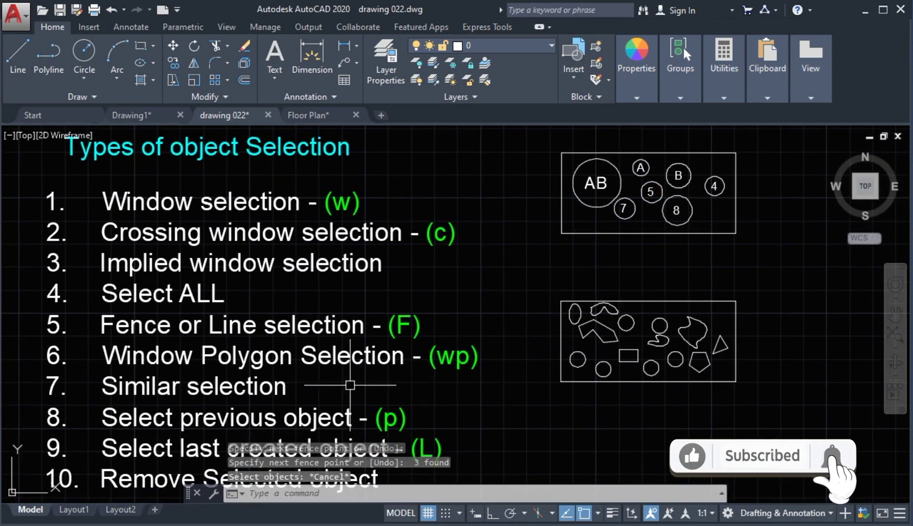
{"action": "middle_click_drag", "start_coordinate": [359, 381], "coordinate": [358, 367]}
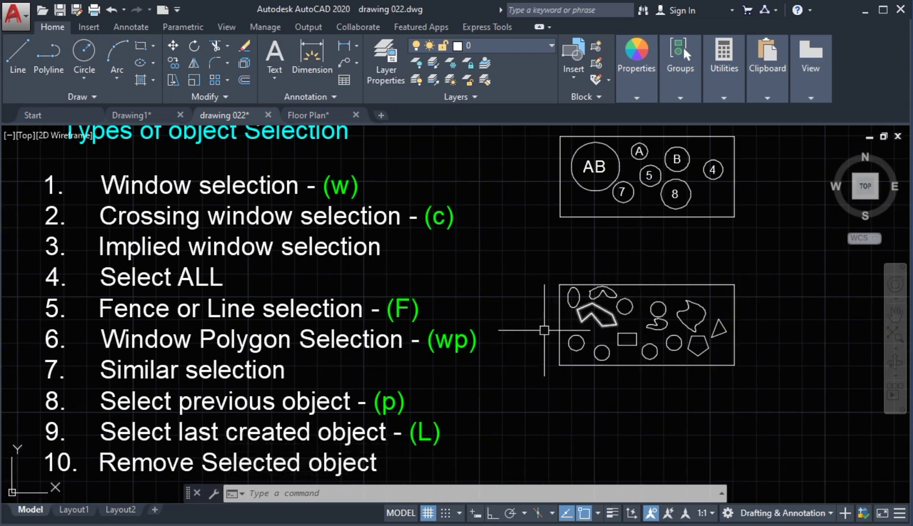
{"action": "mouse_move", "coordinate": [510, 326]}
{"action": "middle_mouse_down"}
{"action": "mouse_move", "coordinate": [517, 312]}
{"action": "mouse_move", "coordinate": [512, 330]}
{"action": "middle_mouse_up"}
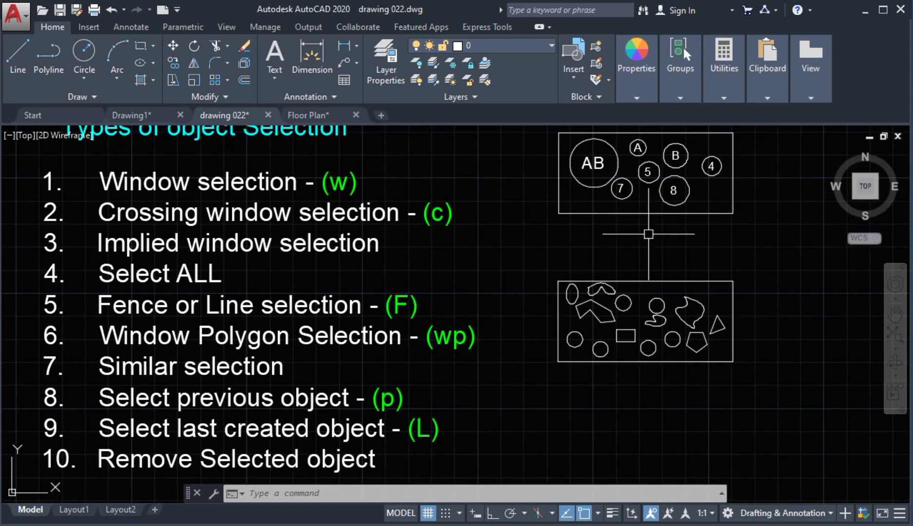
{"action": "scroll", "coordinate": [628, 253], "scroll_direction": "up", "scroll_amount": 4}
{"action": "middle_click_drag", "start_coordinate": [622, 266], "coordinate": [634, 255]}
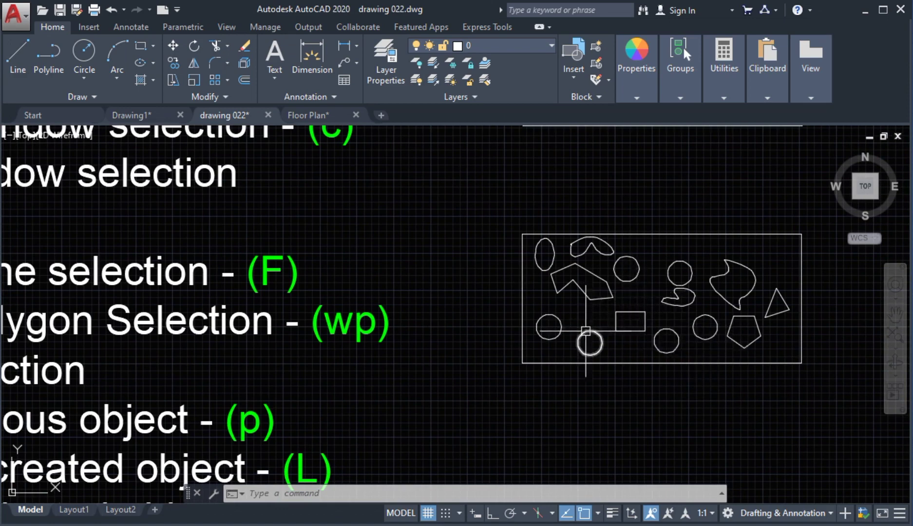
{"action": "middle_click_drag", "start_coordinate": [482, 361], "coordinate": [544, 341]}
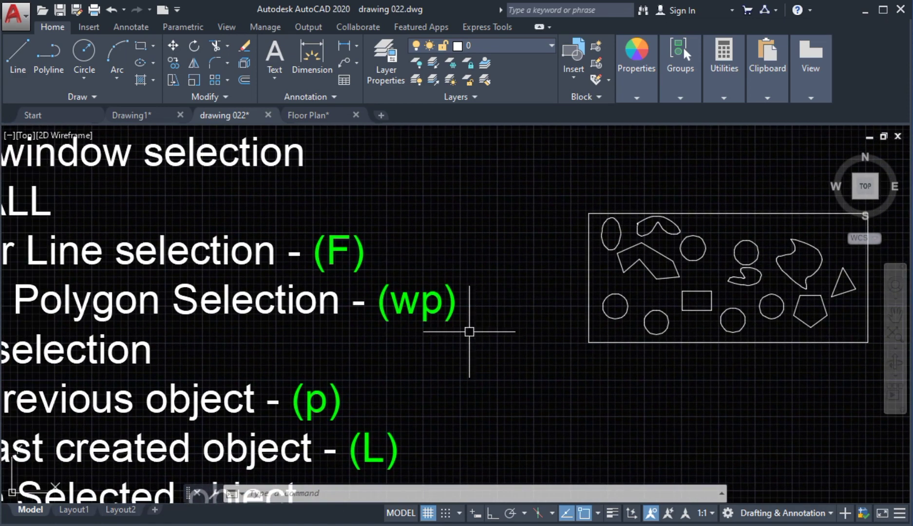
{"action": "scroll", "coordinate": [475, 331], "scroll_direction": "down", "scroll_amount": 2}
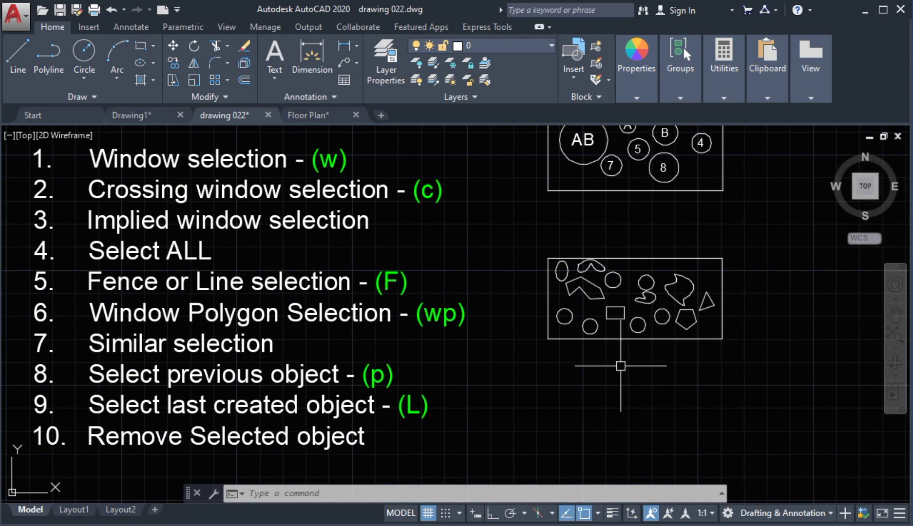
Use the Select command's WP option to enclose the small curved shape, the circle above it and the circle beside the pentagon, and cancel the selection
{"action": "type", "text": "SELECT"}
{"action": "key", "text": "Return"}
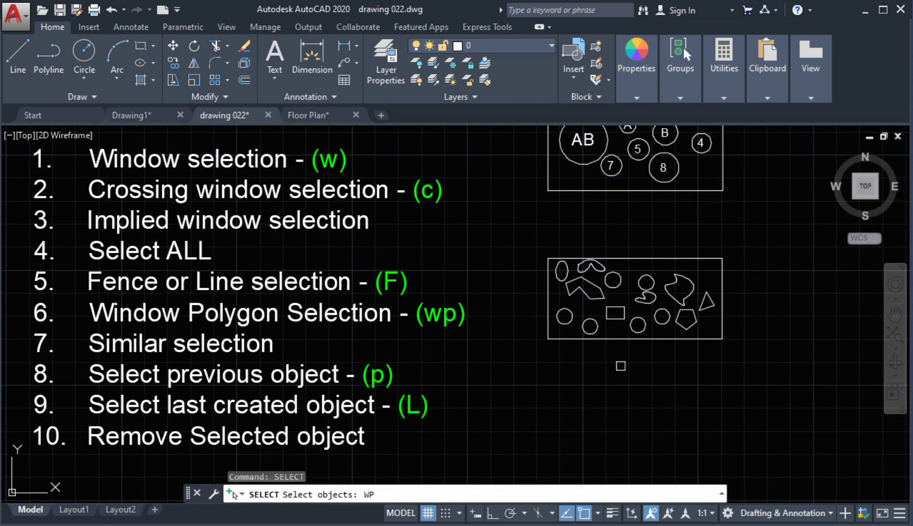
{"action": "type", "text": "WP"}
{"action": "key", "text": "Return"}
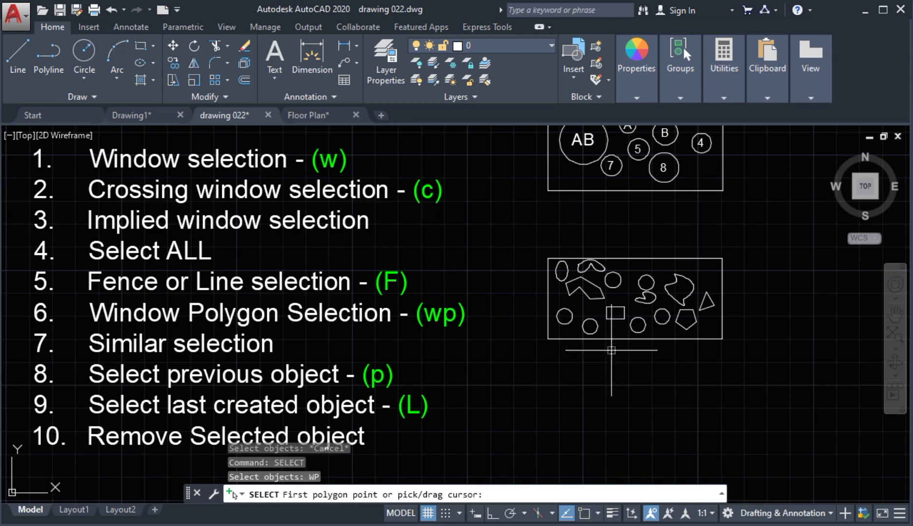
{"action": "scroll", "coordinate": [653, 291], "scroll_direction": "up", "scroll_amount": 3}
{"action": "scroll", "coordinate": [656, 290], "scroll_direction": "up", "scroll_amount": 1}
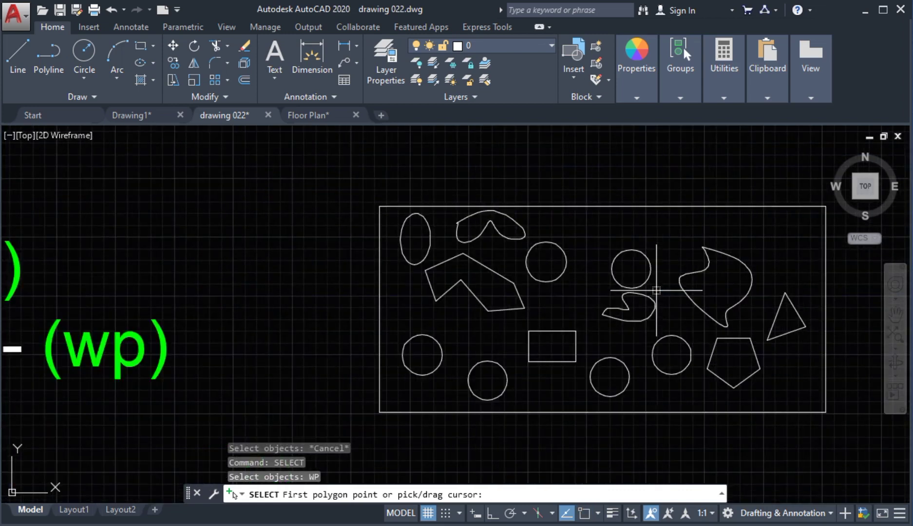
{"action": "left_click", "coordinate": [596, 237]}
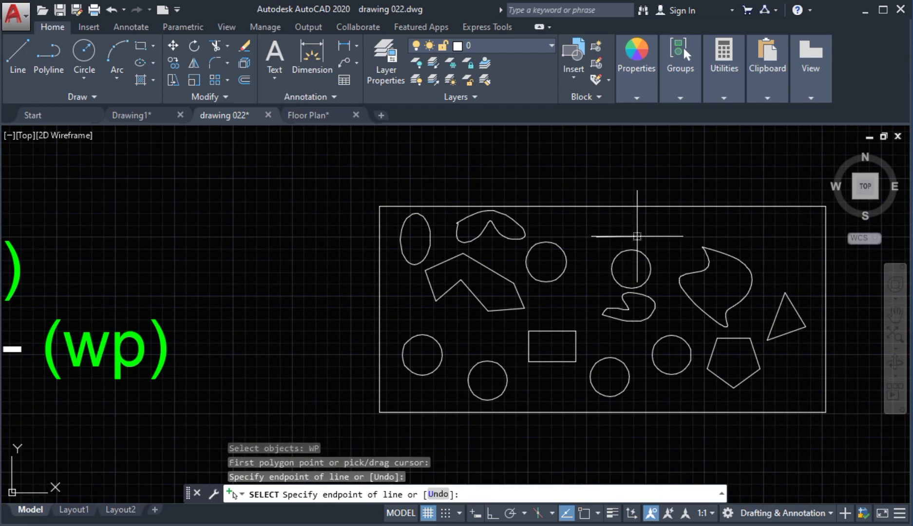
{"action": "left_click", "coordinate": [663, 246]}
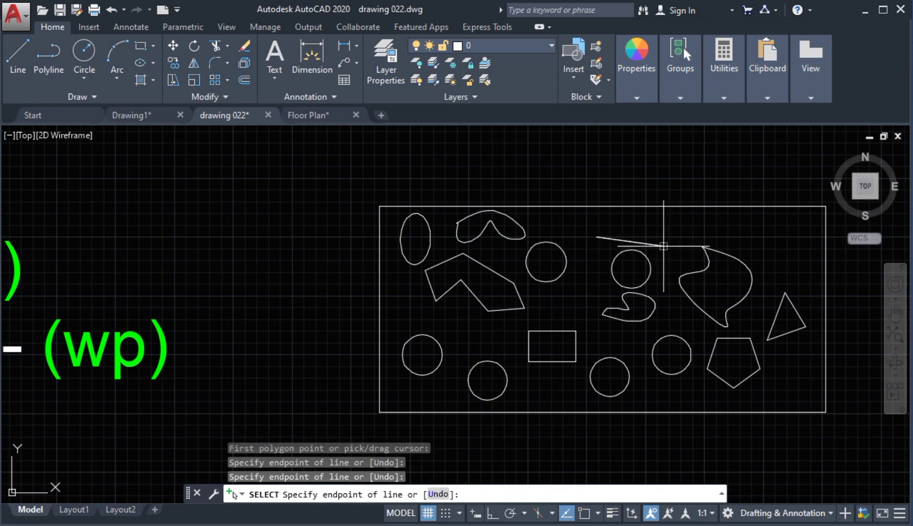
{"action": "left_click", "coordinate": [693, 331]}
{"action": "left_click", "coordinate": [694, 387]}
{"action": "left_click", "coordinate": [658, 395]}
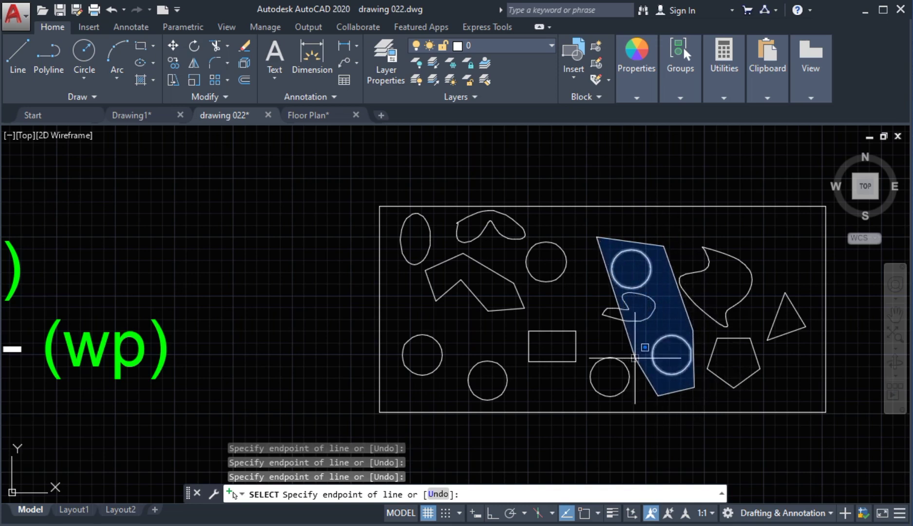
{"action": "left_click", "coordinate": [589, 330]}
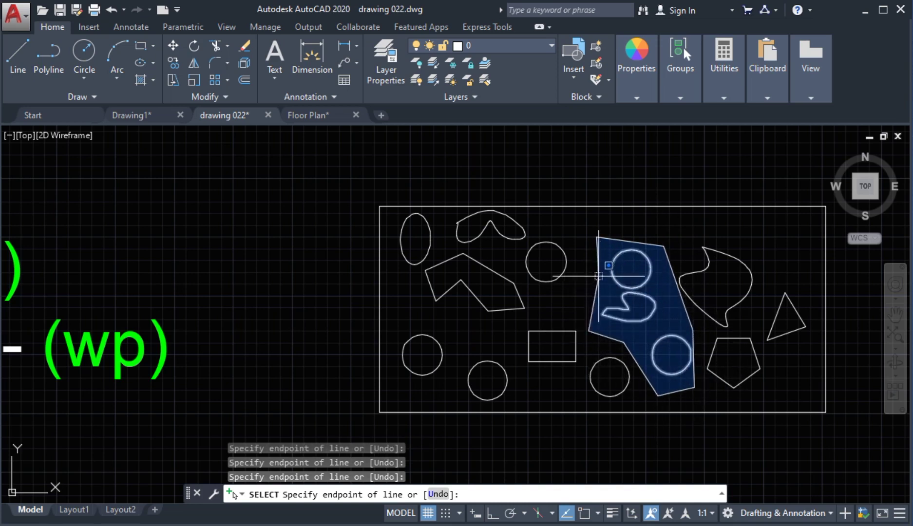
{"action": "key", "text": "Return"}
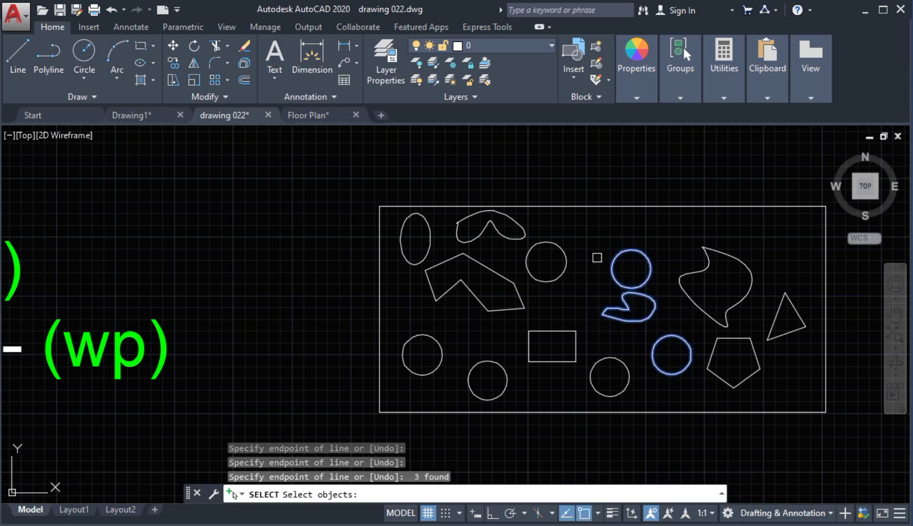
{"action": "scroll", "coordinate": [597, 258], "scroll_direction": "down", "scroll_amount": 2}
{"action": "middle_click_drag", "start_coordinate": [446, 394], "coordinate": [523, 358]}
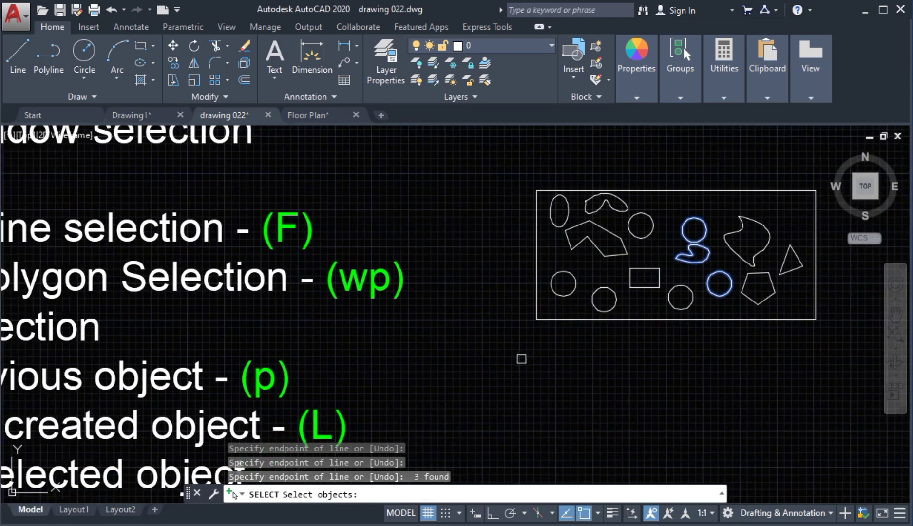
{"action": "key", "text": "Escape"}
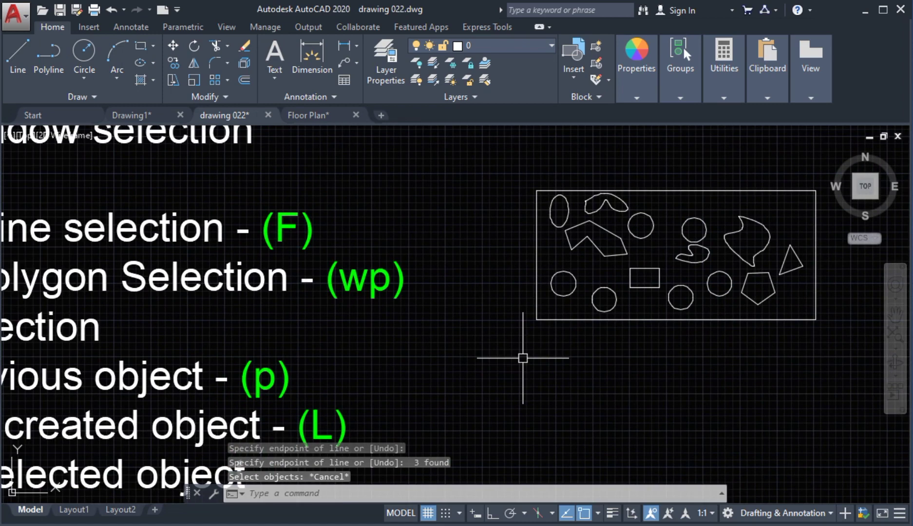
Use the Select command's WP option to enclose the small curved shape, the circle above it and the small rectangle, and cancel the selection
{"action": "type", "text": "SELECT"}
{"action": "key", "text": "Return"}
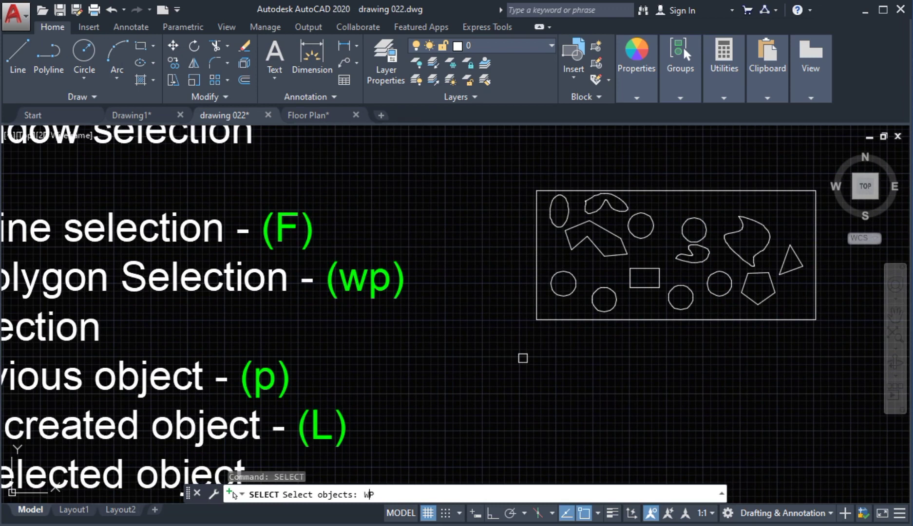
{"action": "key", "text": "Return"}
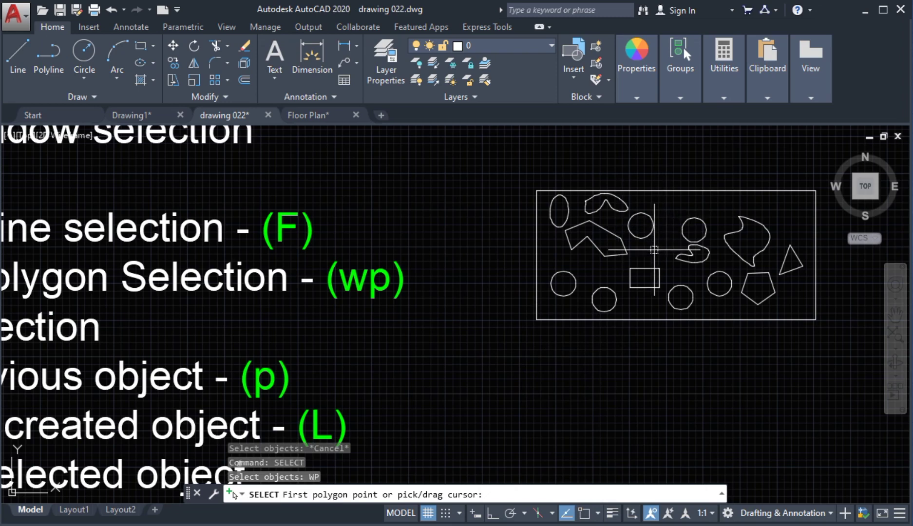
{"action": "scroll", "coordinate": [653, 250], "scroll_direction": "up", "scroll_amount": 2}
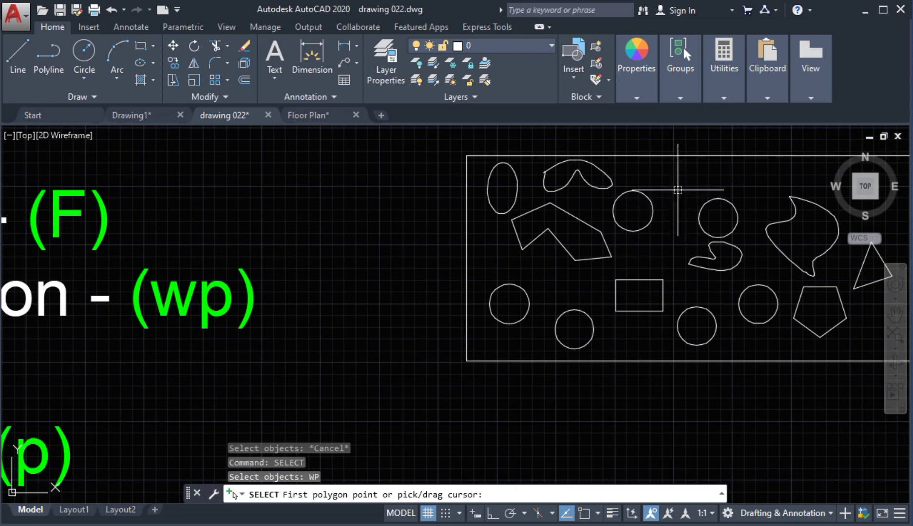
{"action": "left_click", "coordinate": [687, 179]}
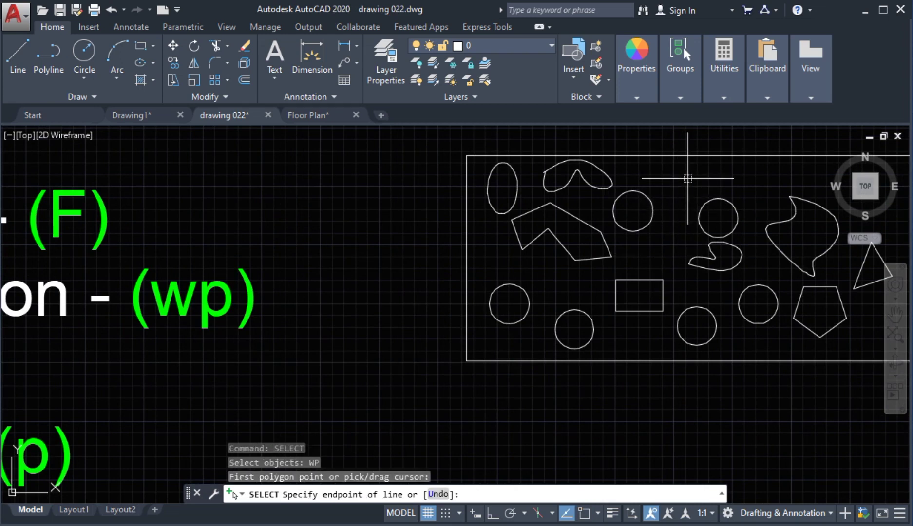
{"action": "left_click", "coordinate": [750, 192]}
{"action": "left_click", "coordinate": [757, 266]}
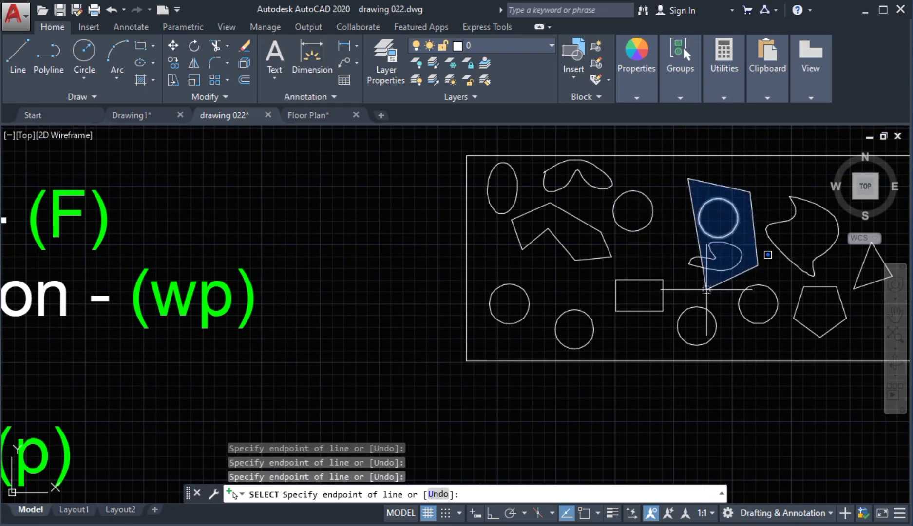
{"action": "left_click", "coordinate": [684, 289]}
{"action": "left_click", "coordinate": [647, 342]}
{"action": "left_click", "coordinate": [595, 302]}
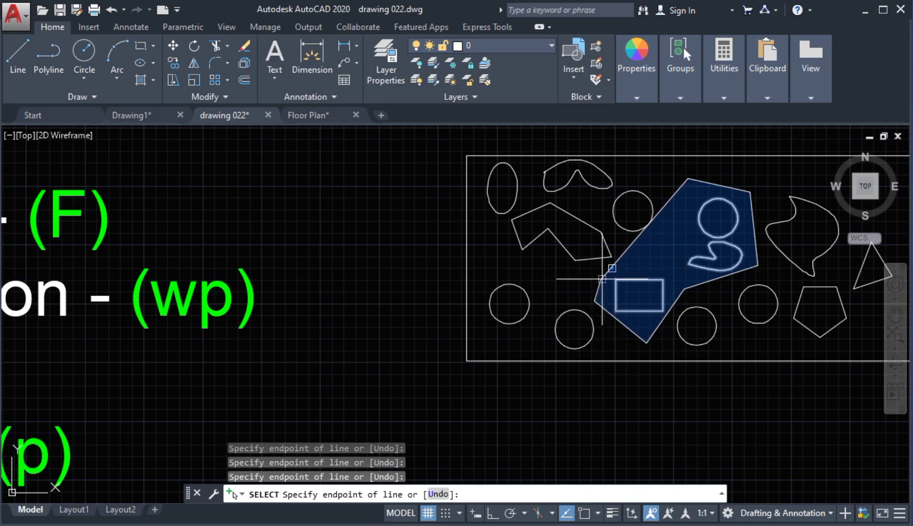
{"action": "left_click", "coordinate": [633, 249]}
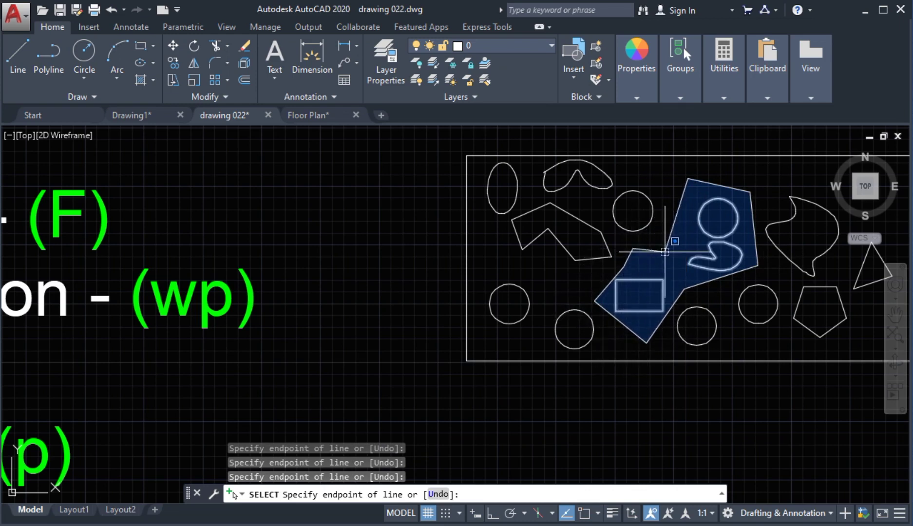
{"action": "left_click", "coordinate": [674, 238]}
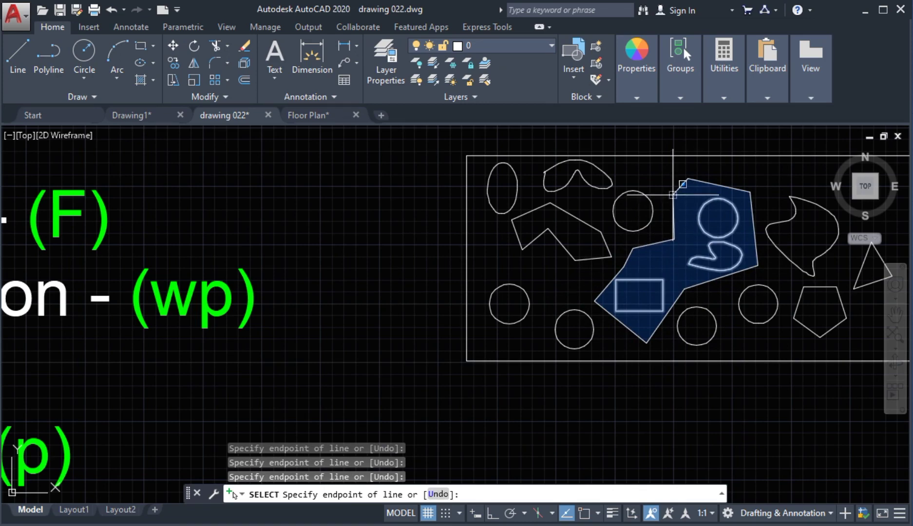
{"action": "key", "text": "Return"}
{"action": "scroll", "coordinate": [670, 247], "scroll_direction": "down", "scroll_amount": 2}
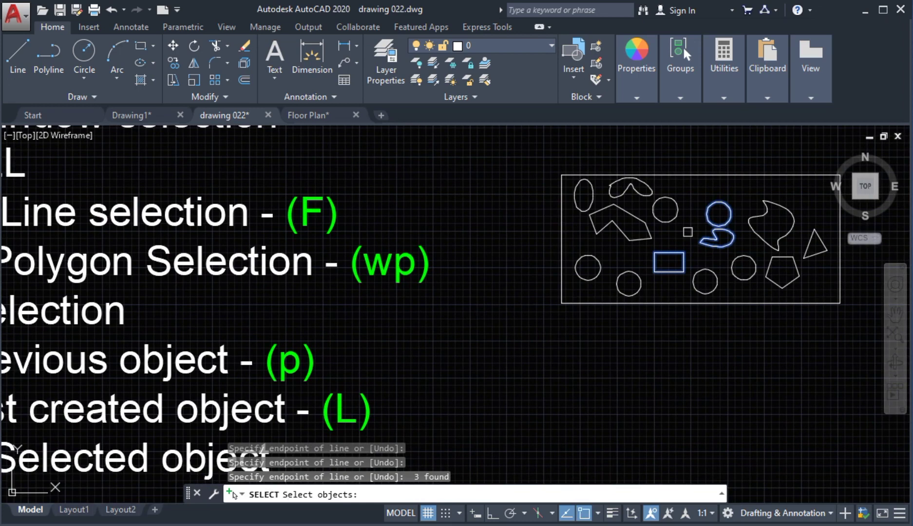
{"action": "scroll", "coordinate": [687, 232], "scroll_direction": "down", "scroll_amount": 2}
{"action": "middle_click_drag", "start_coordinate": [712, 214], "coordinate": [694, 217]}
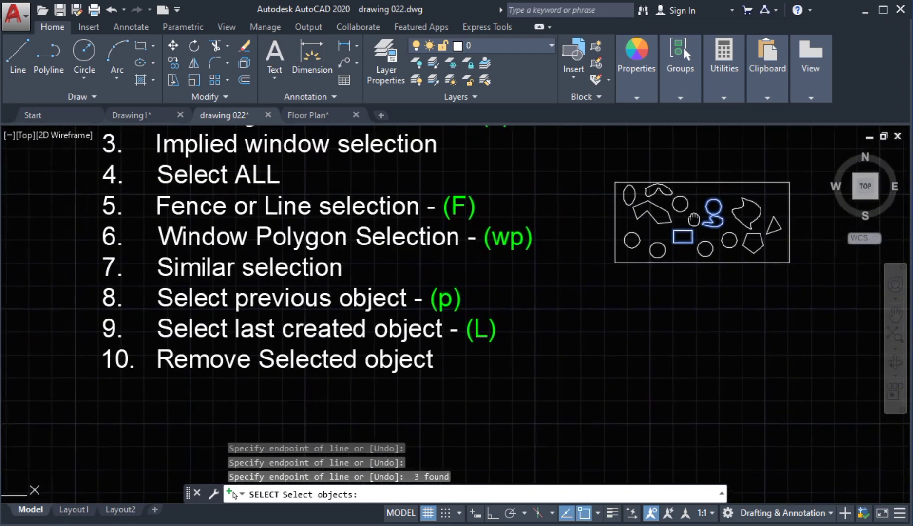
{"action": "key", "text": "Escape"}
Select one circle in the lower frame, use Select Similar to pick all matching circles, and cancel the selection
{"action": "middle_click_drag", "start_coordinate": [595, 312], "coordinate": [586, 327]}
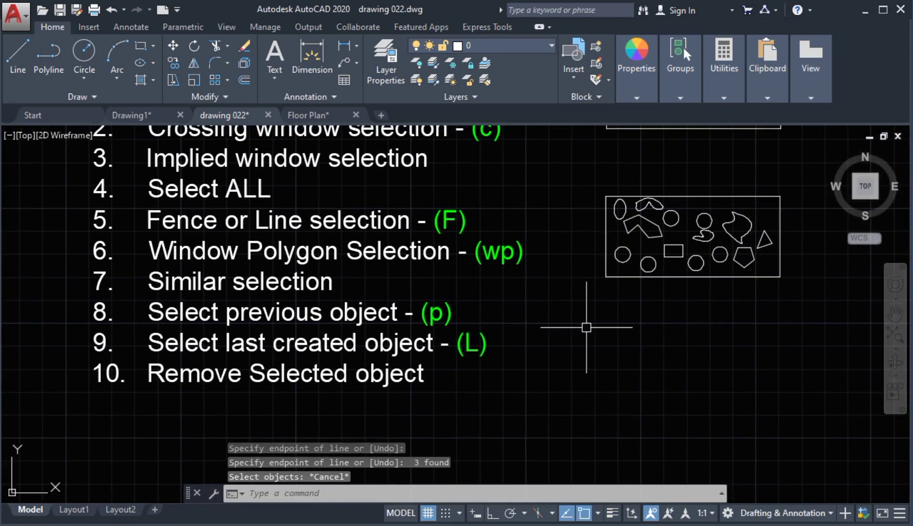
{"action": "middle_click_drag", "start_coordinate": [612, 310], "coordinate": [585, 346]}
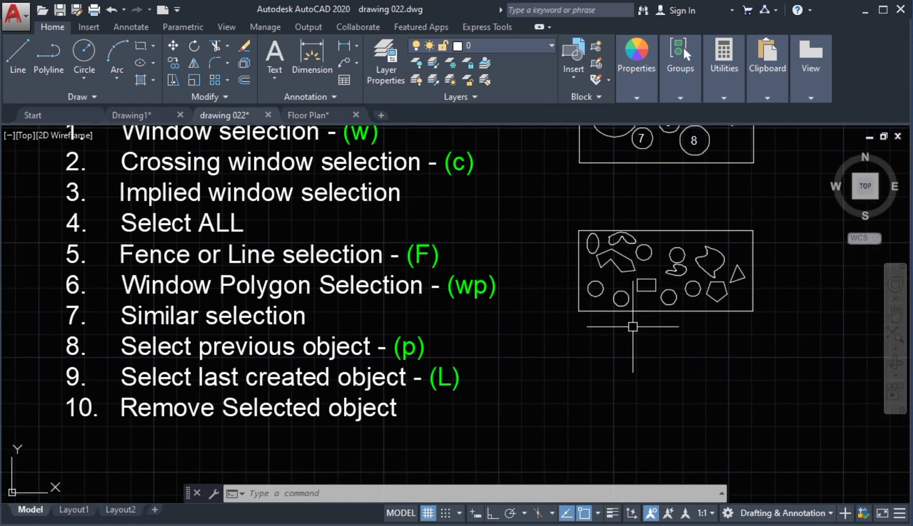
{"action": "scroll", "coordinate": [633, 327], "scroll_direction": "up", "scroll_amount": 3}
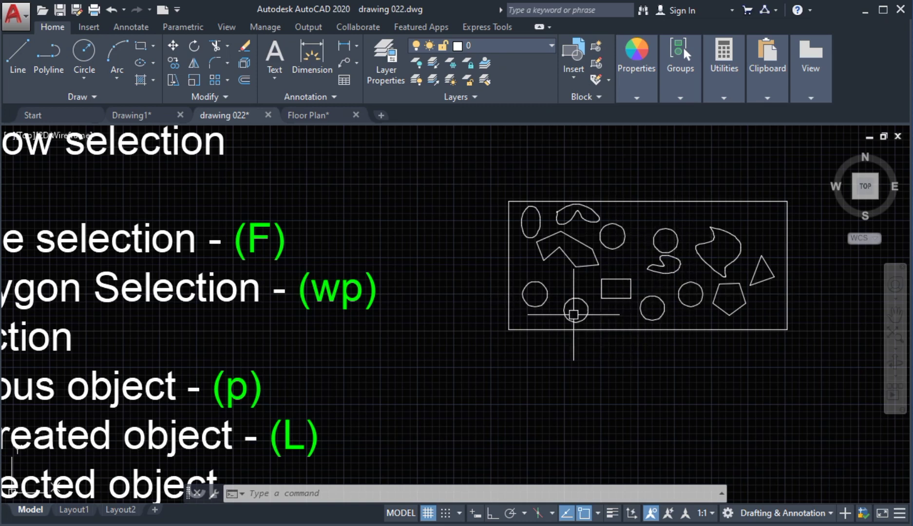
{"action": "left_click", "coordinate": [640, 311]}
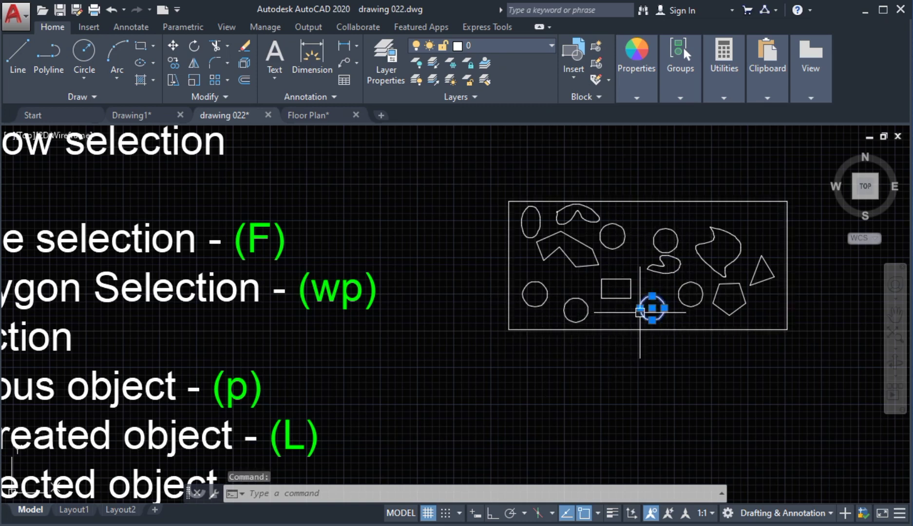
{"action": "right_click", "coordinate": [640, 312]}
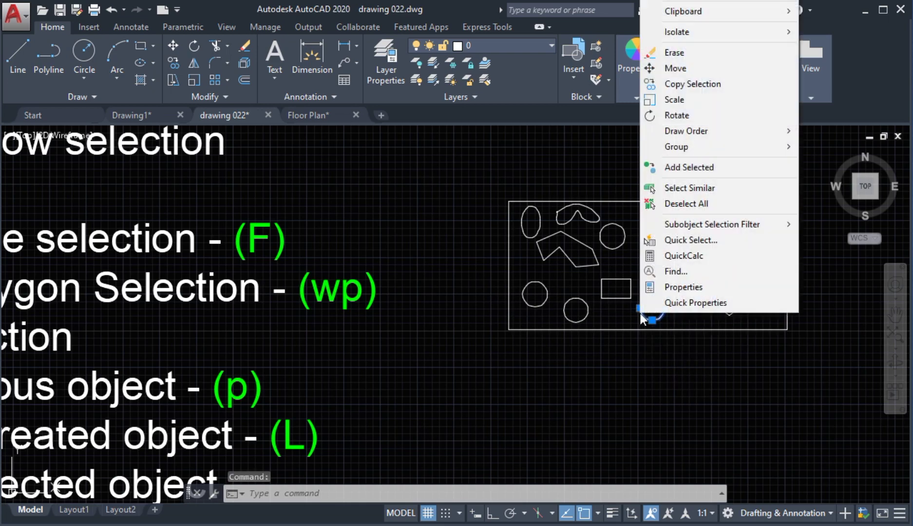
{"action": "left_click", "coordinate": [678, 192]}
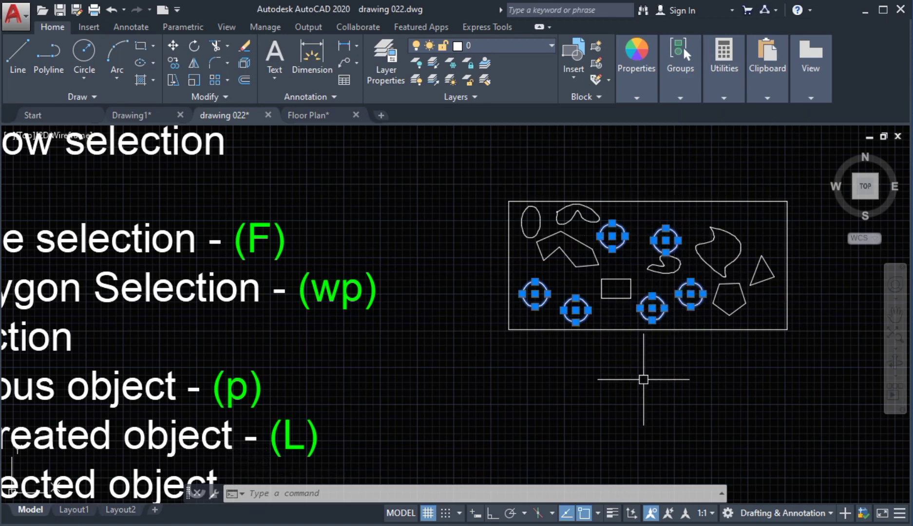
{"action": "key", "text": "Escape"}
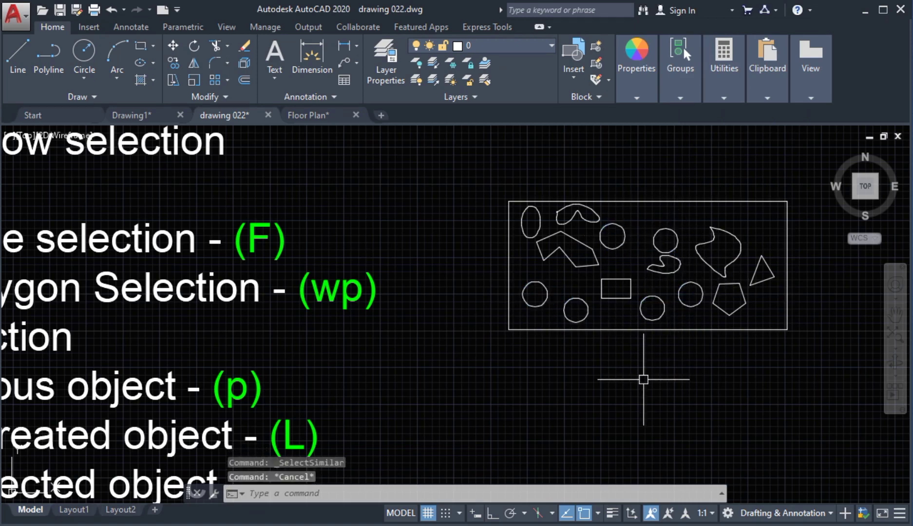
Select the small rectangle in the lower frame, use Select Similar to pick the matching polylines, and cancel the selection
{"action": "left_click", "coordinate": [613, 302]}
{"action": "mouse_move", "coordinate": [613, 301]}
{"action": "right_click", "coordinate": [617, 306]}
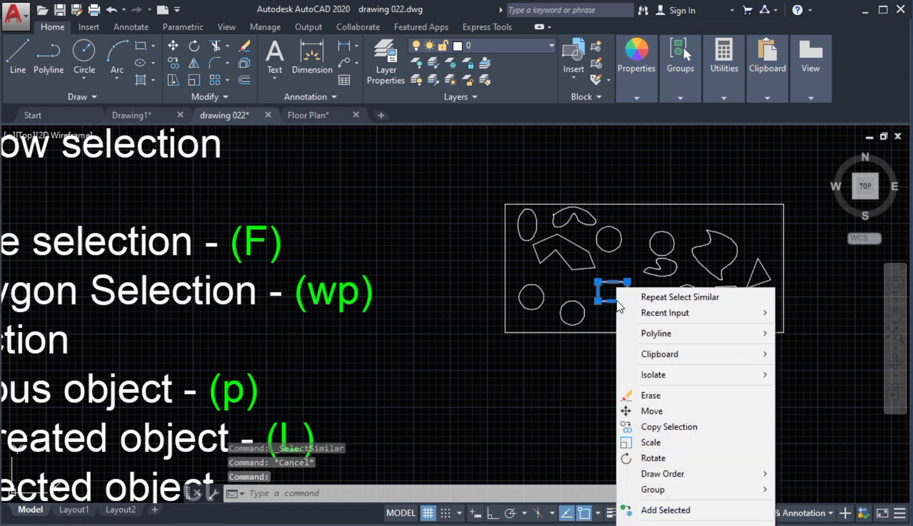
{"action": "left_click", "coordinate": [673, 524]}
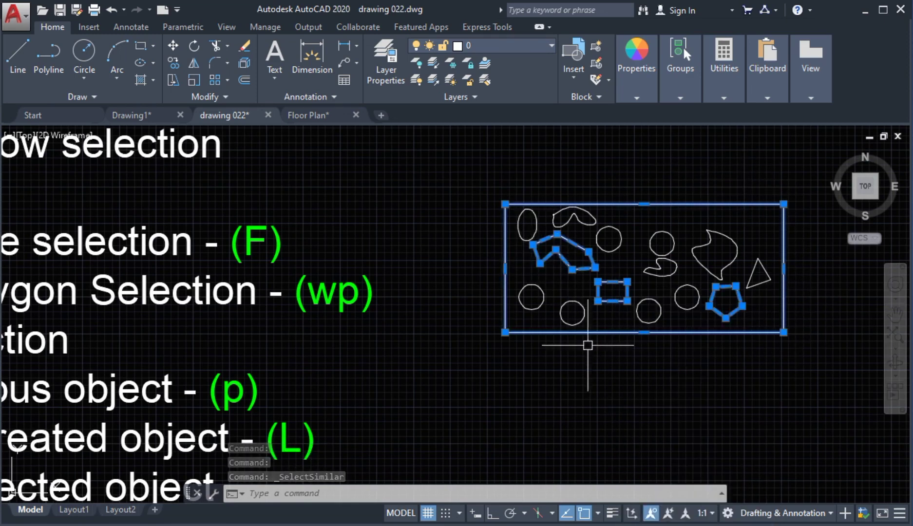
{"action": "key", "text": "Escape"}
{"action": "key", "text": "Escape"}
{"action": "key", "text": "Escape"}
Open the Select Similar settings to examine the matching criteria, and cancel the command without changing them
{"action": "middle_click_drag", "start_coordinate": [583, 365], "coordinate": [572, 378]}
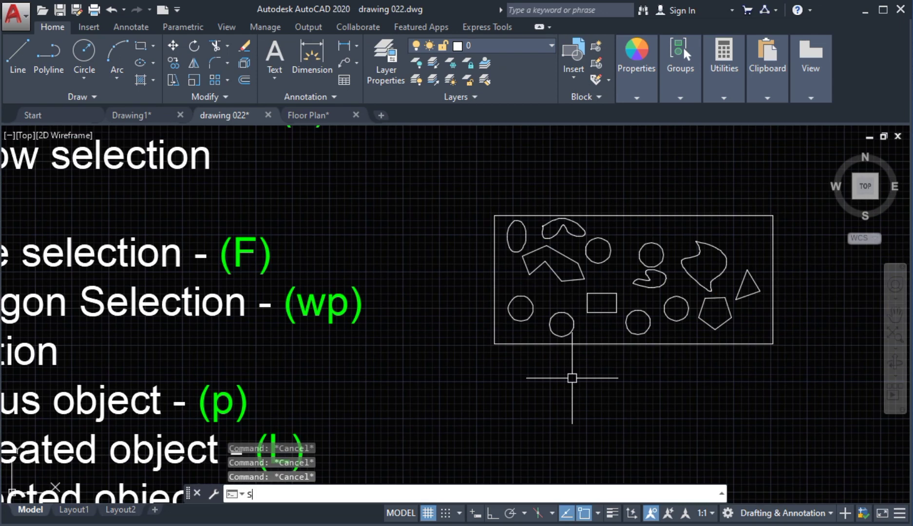
{"action": "type", "text": "SELECTS"}
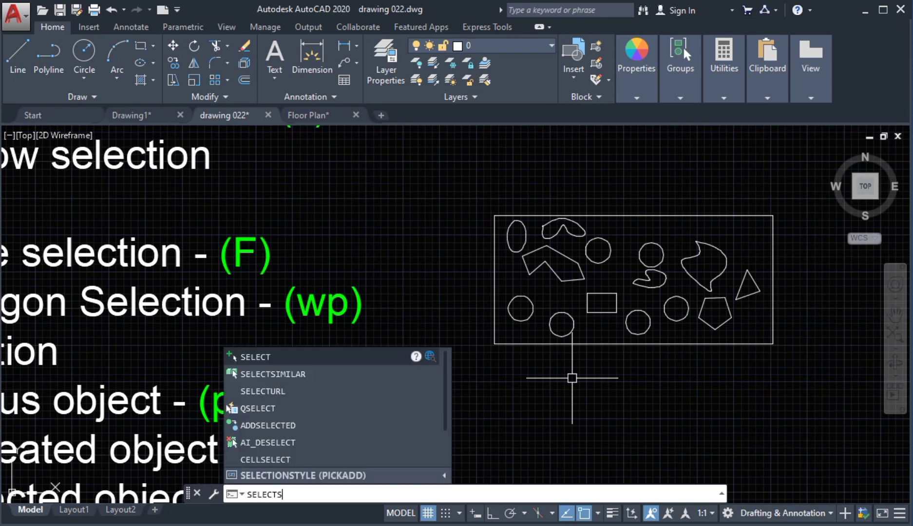
{"action": "type", "text": "IMIL"}
{"action": "key", "text": "Return"}
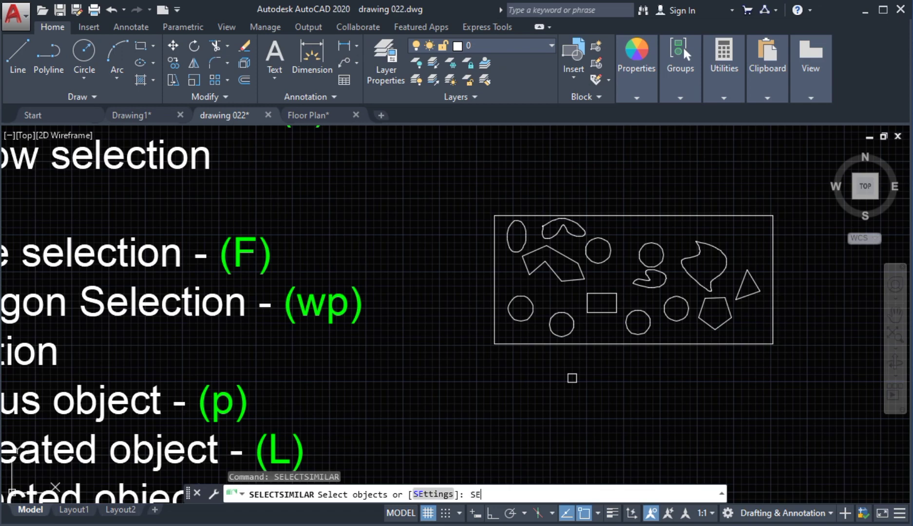
{"action": "type", "text": "SE"}
{"action": "key", "text": "Return"}
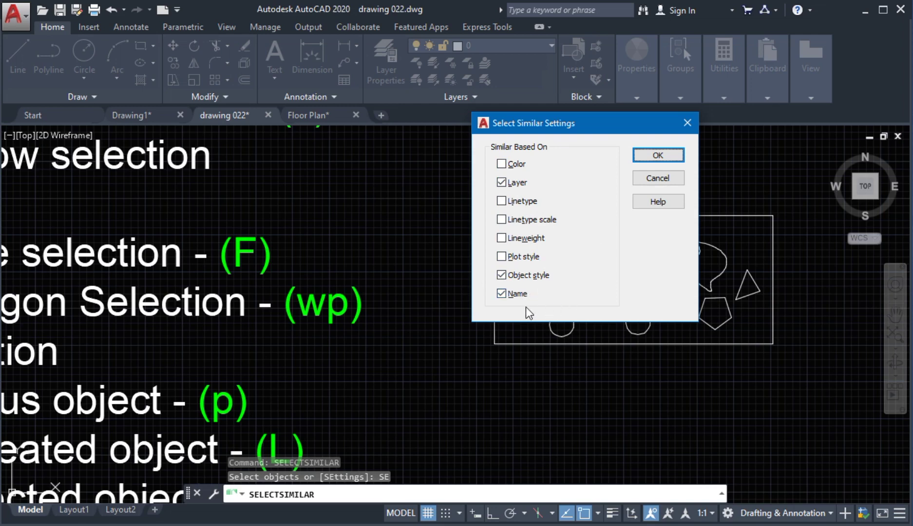
{"action": "left_click", "coordinate": [657, 178]}
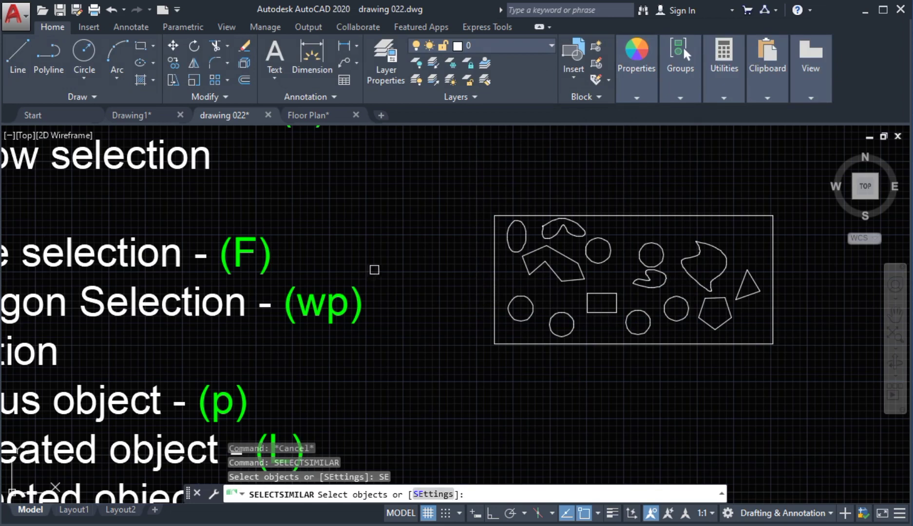
{"action": "key", "text": "Escape"}
Switch to the Floor Plan drawing
{"action": "middle_click_drag", "start_coordinate": [387, 252], "coordinate": [459, 253]}
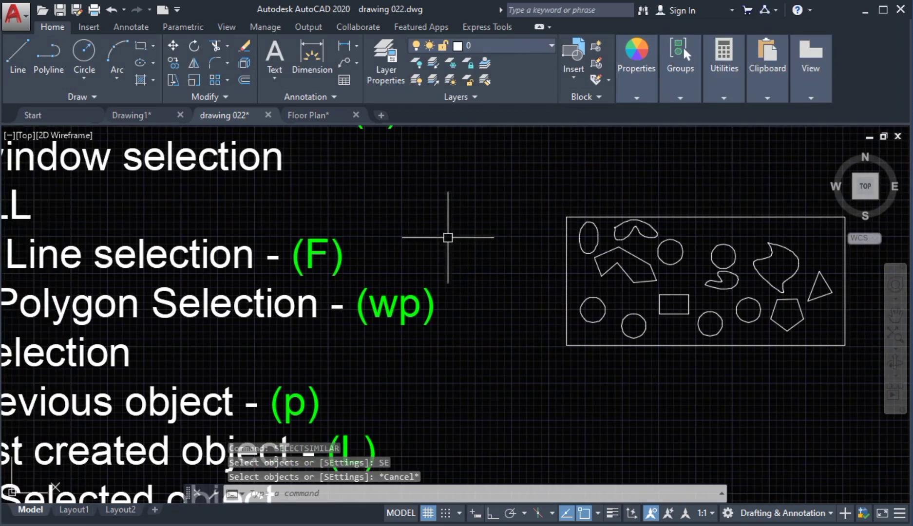
{"action": "scroll", "coordinate": [445, 242], "scroll_direction": "down", "scroll_amount": 2}
{"action": "left_click", "coordinate": [305, 115]}
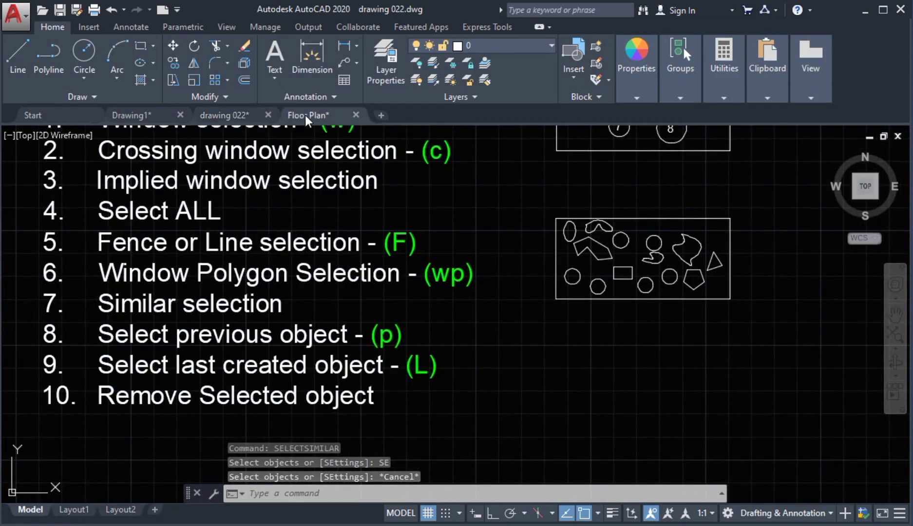
{"action": "scroll", "coordinate": [475, 266], "scroll_direction": "up", "scroll_amount": 1}
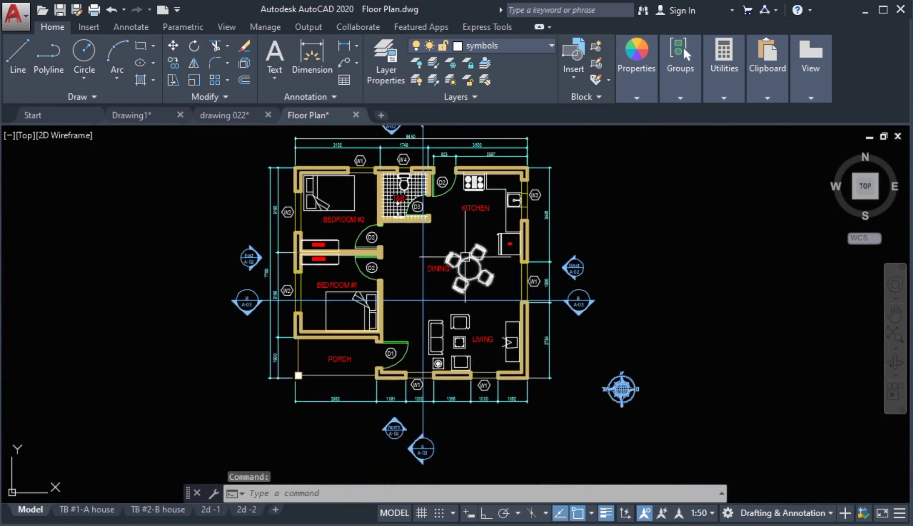
{"action": "scroll", "coordinate": [478, 278], "scroll_direction": "up", "scroll_amount": 1}
{"action": "scroll", "coordinate": [479, 278], "scroll_direction": "down", "scroll_amount": 3}
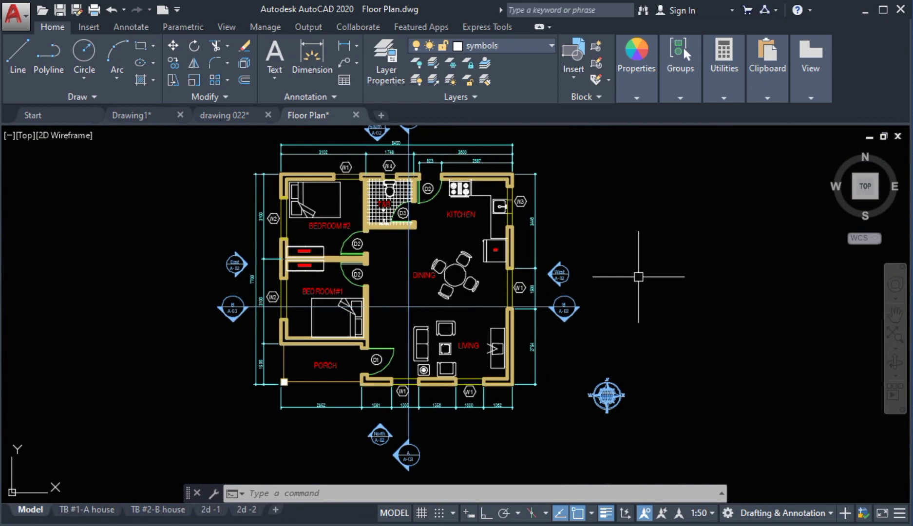
Set Select Similar to match by Layer only, clearing Object style and Name, and exit the command
{"action": "type", "text": "SELECTSIMILAR"}
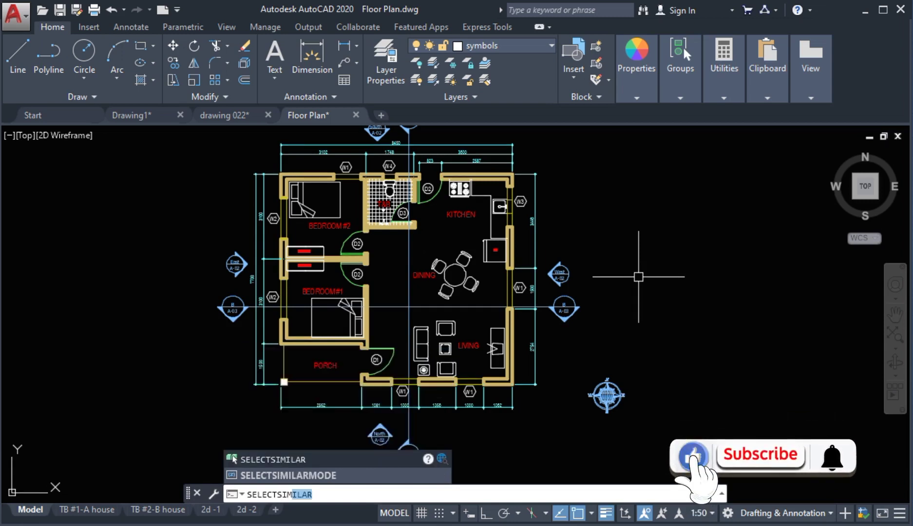
{"action": "key", "text": "Return"}
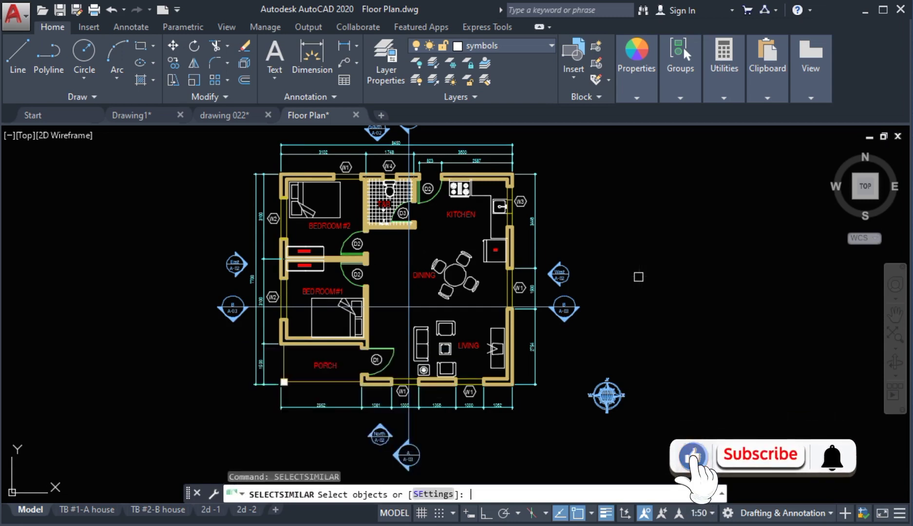
{"action": "type", "text": "SE"}
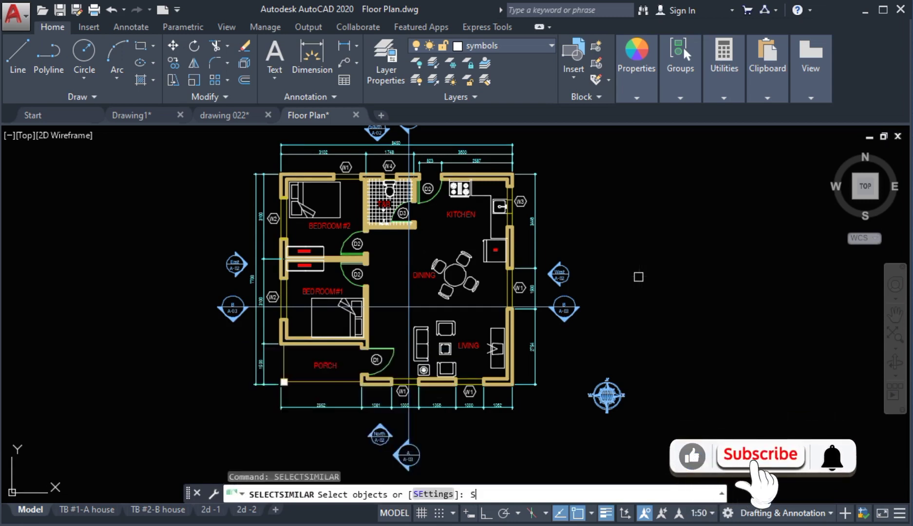
{"action": "key", "text": "Return"}
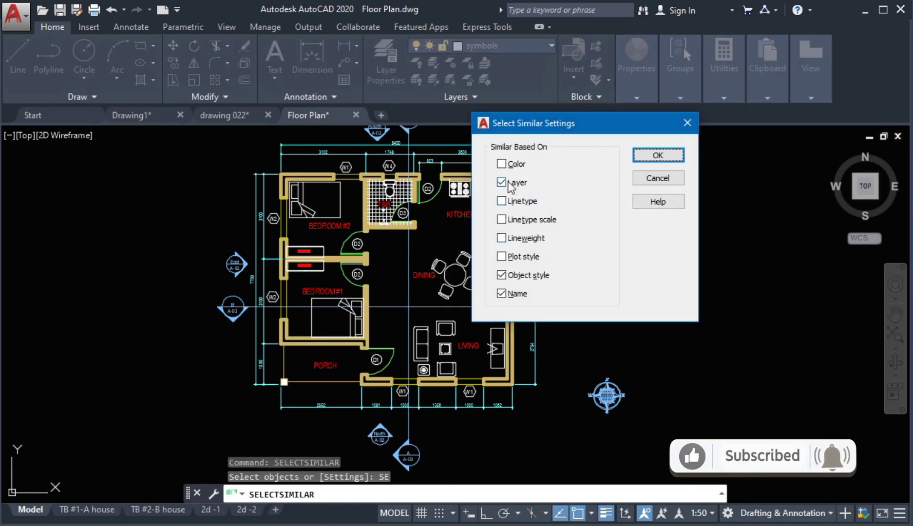
{"action": "left_click", "coordinate": [502, 276]}
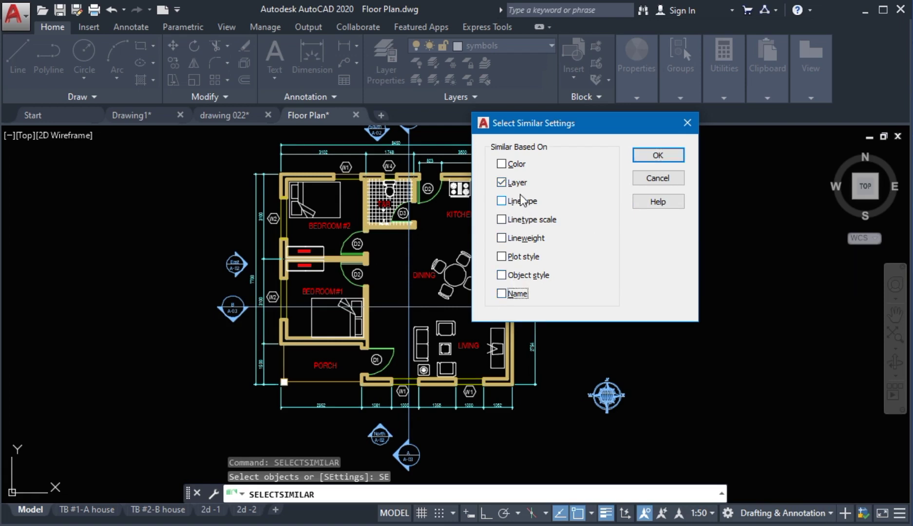
{"action": "left_click", "coordinate": [653, 157]}
{"action": "key", "text": "Escape"}
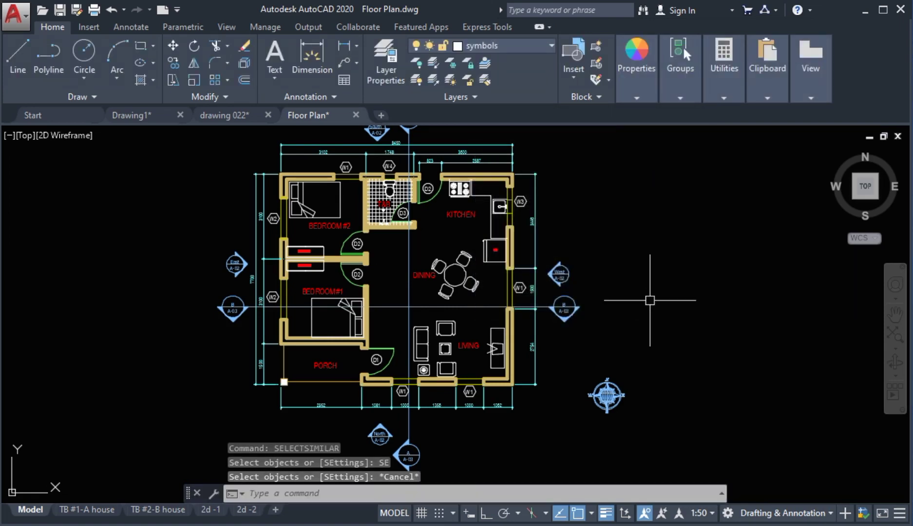
Check the layer list, use Select Similar on the dining table set to pick the furniture on the block layer, and cancel the selection
{"action": "middle_click_drag", "start_coordinate": [525, 413], "coordinate": [544, 406]}
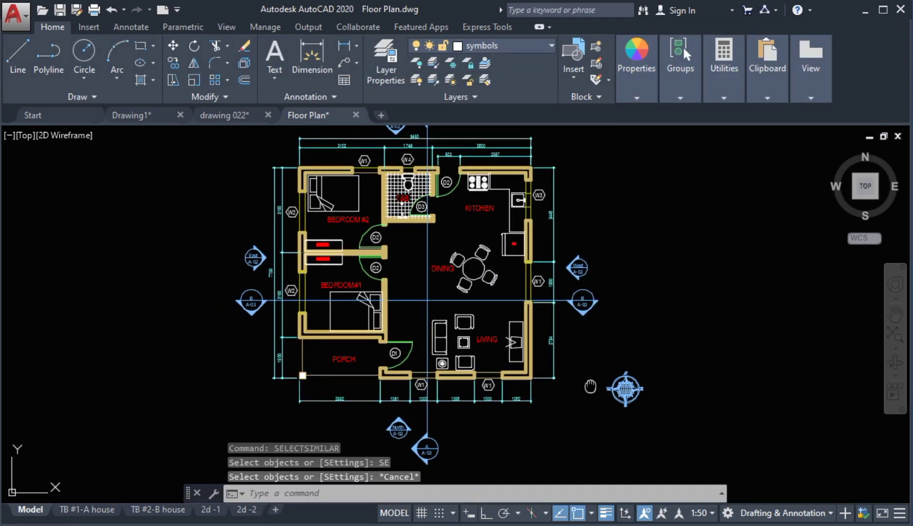
{"action": "middle_click_drag", "start_coordinate": [590, 386], "coordinate": [583, 393]}
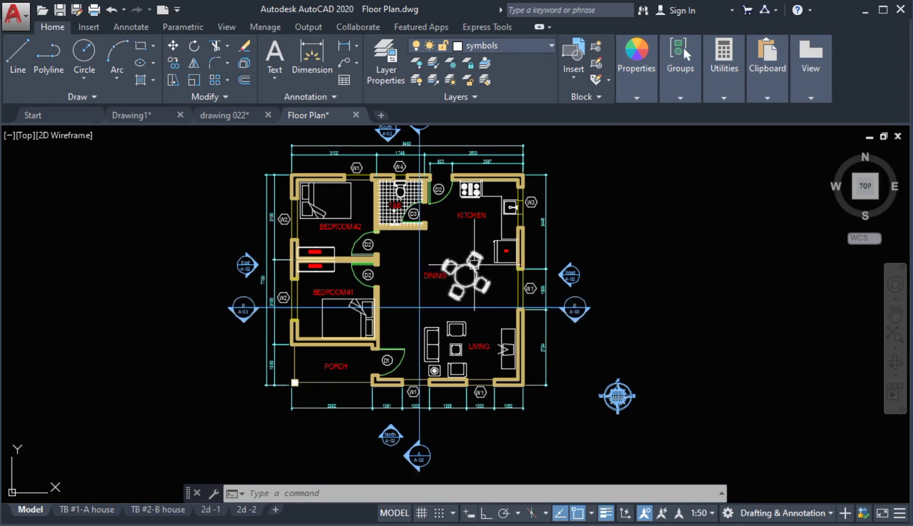
{"action": "left_click", "coordinate": [517, 43]}
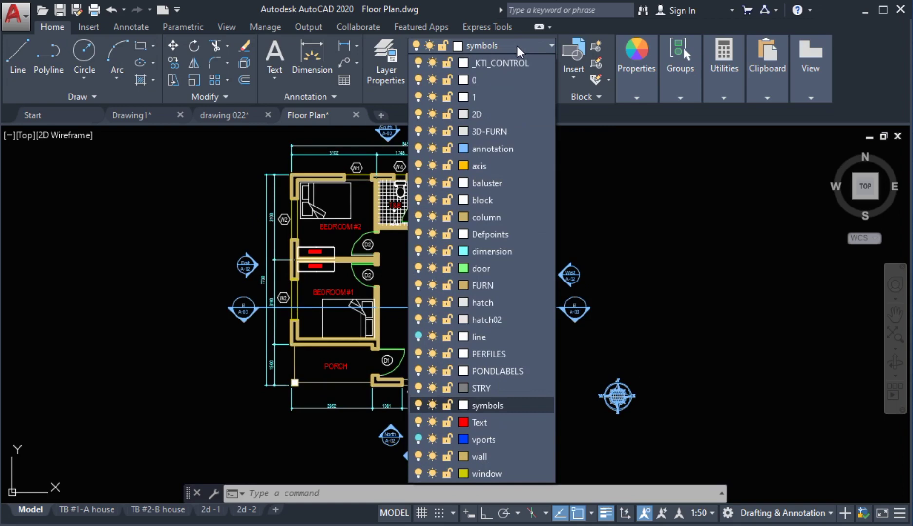
{"action": "left_click", "coordinate": [485, 200]}
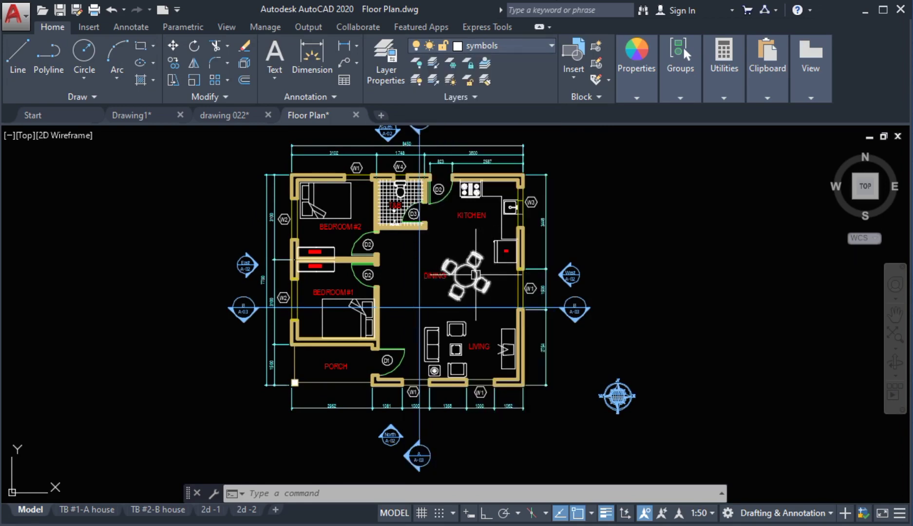
{"action": "right_click", "coordinate": [475, 274]}
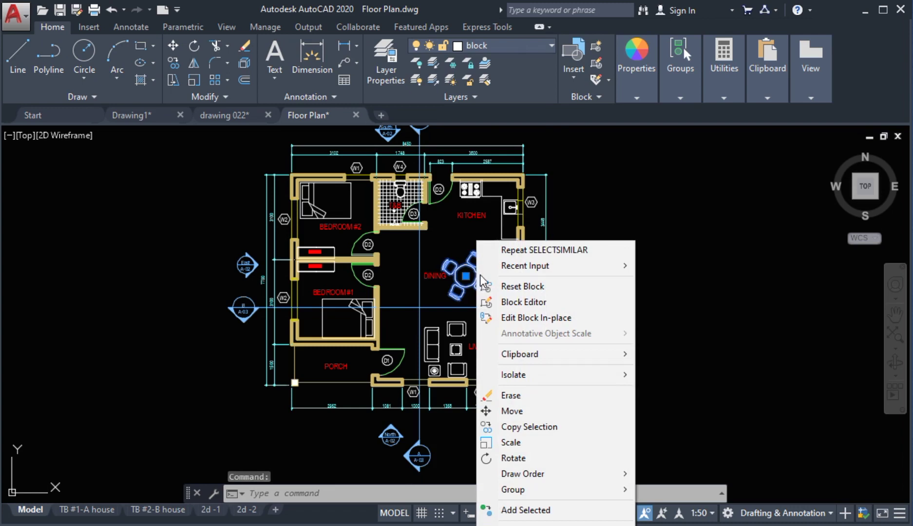
{"action": "left_click", "coordinate": [544, 250]}
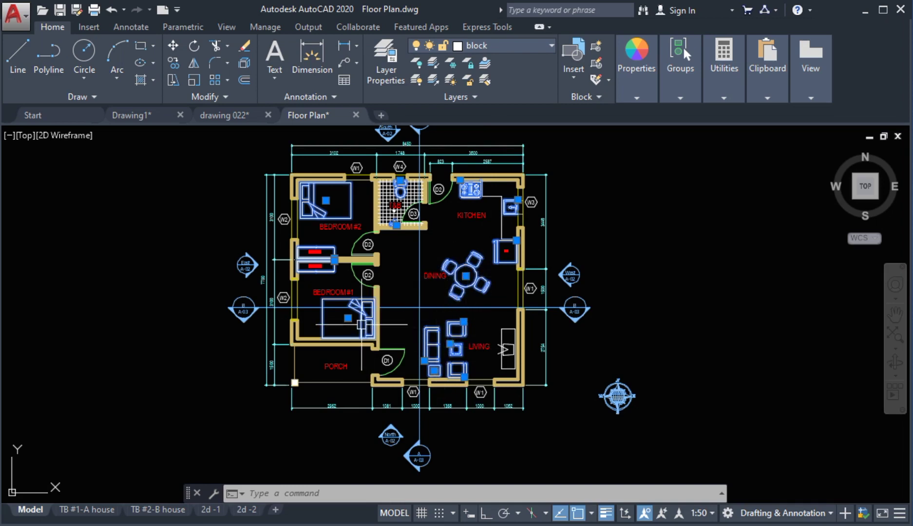
{"action": "mouse_move", "coordinate": [361, 324]}
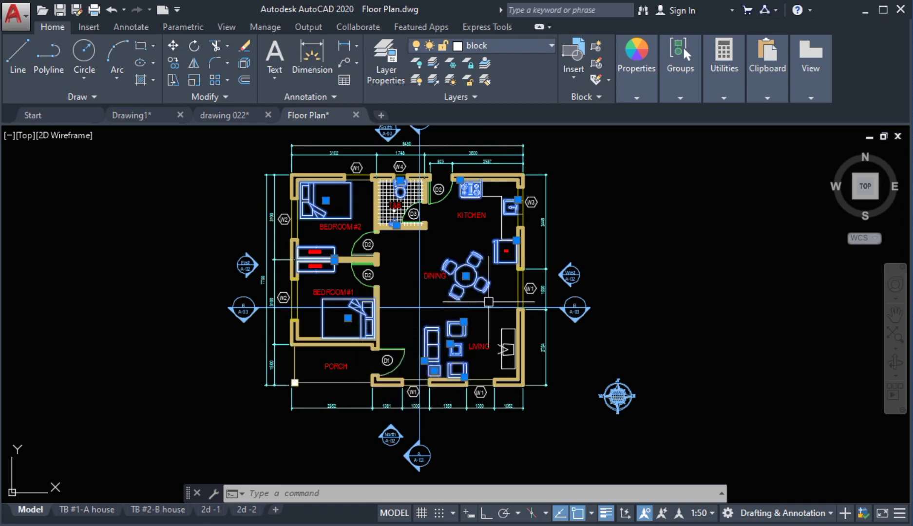
{"action": "key", "text": "Escape"}
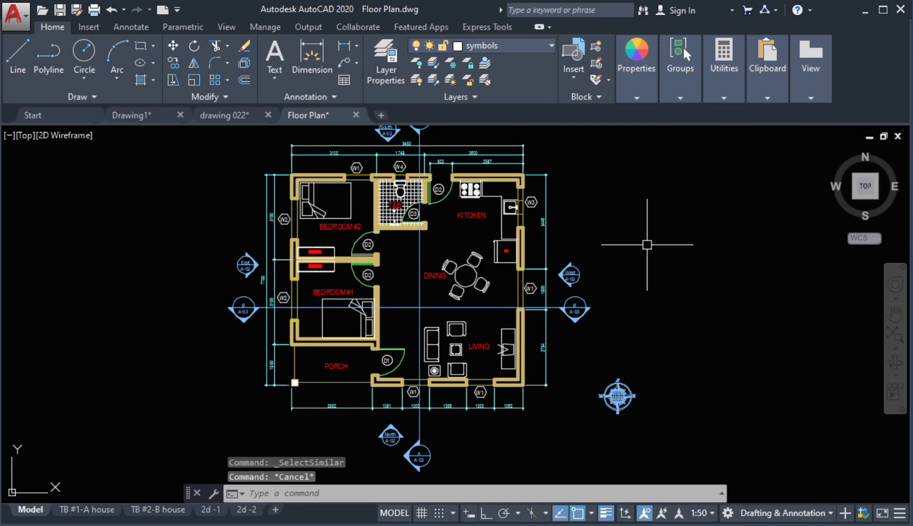
Change the Select Similar settings to match by Linetype instead of Layer
{"action": "type", "text": "SELEC"}
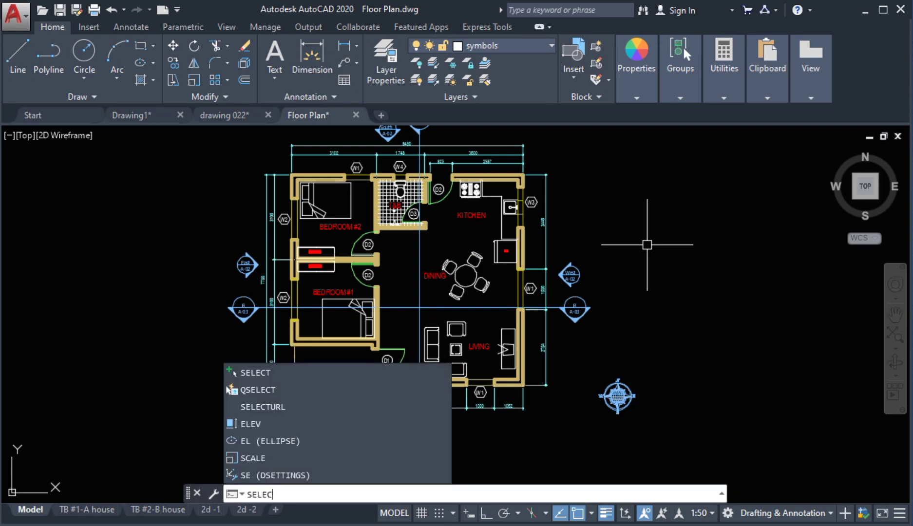
{"action": "type", "text": "TSIMILAR"}
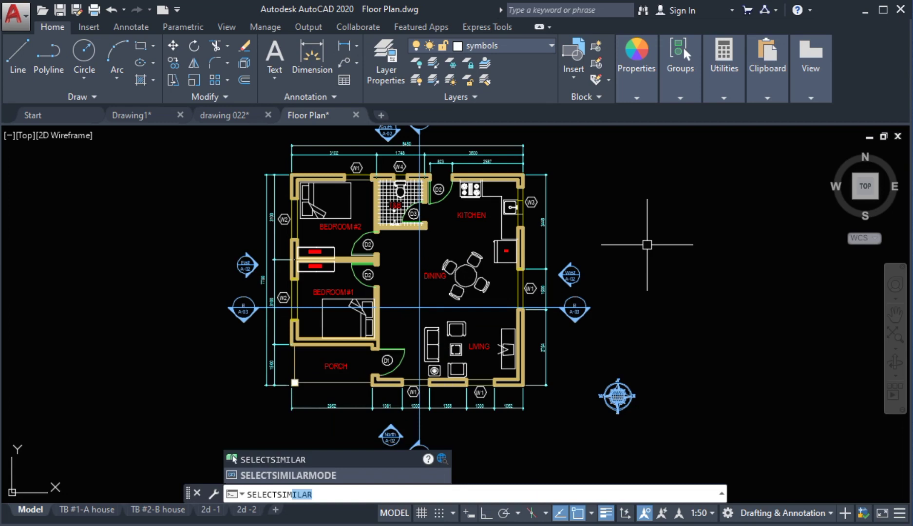
{"action": "key", "text": "Return"}
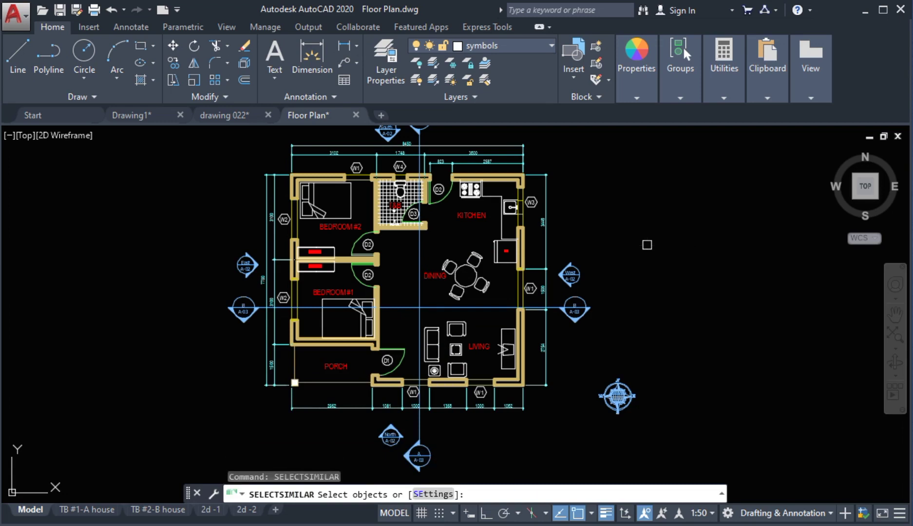
{"action": "key", "text": "Return"}
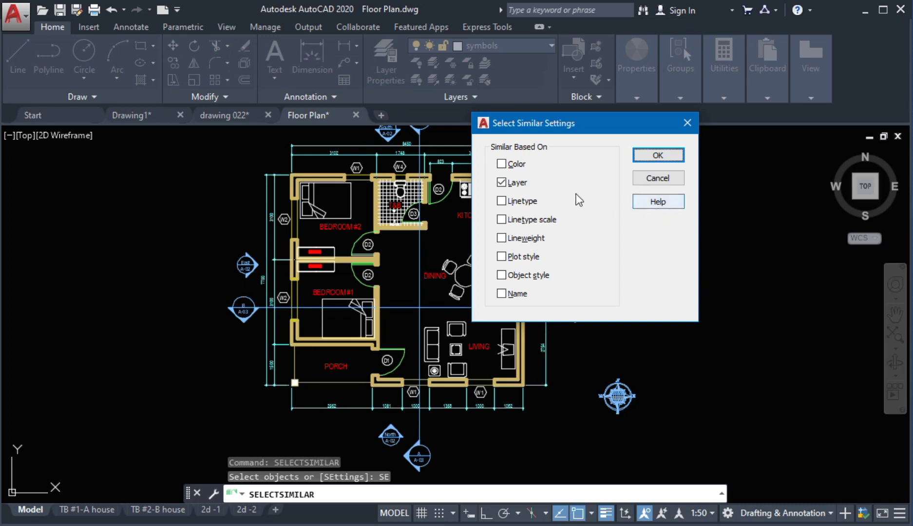
{"action": "left_click", "coordinate": [502, 184]}
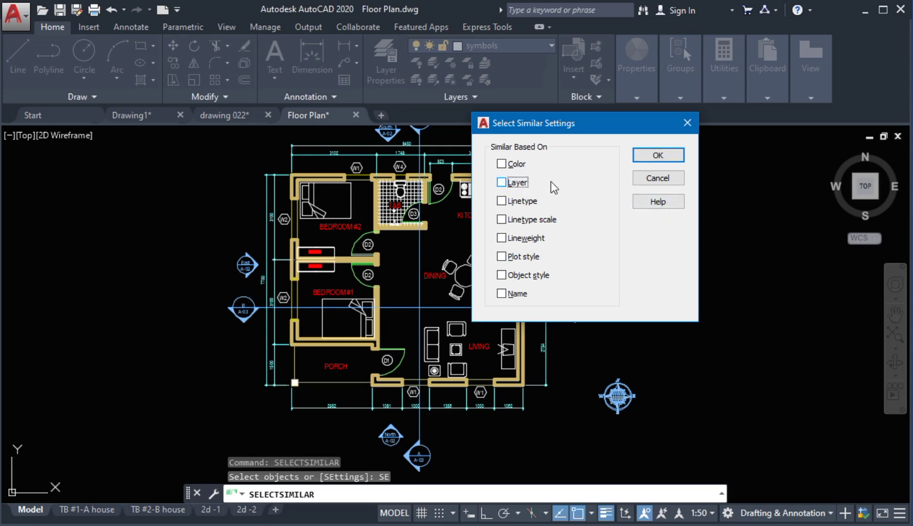
{"action": "left_click", "coordinate": [502, 201]}
{"action": "left_click", "coordinate": [656, 155]}
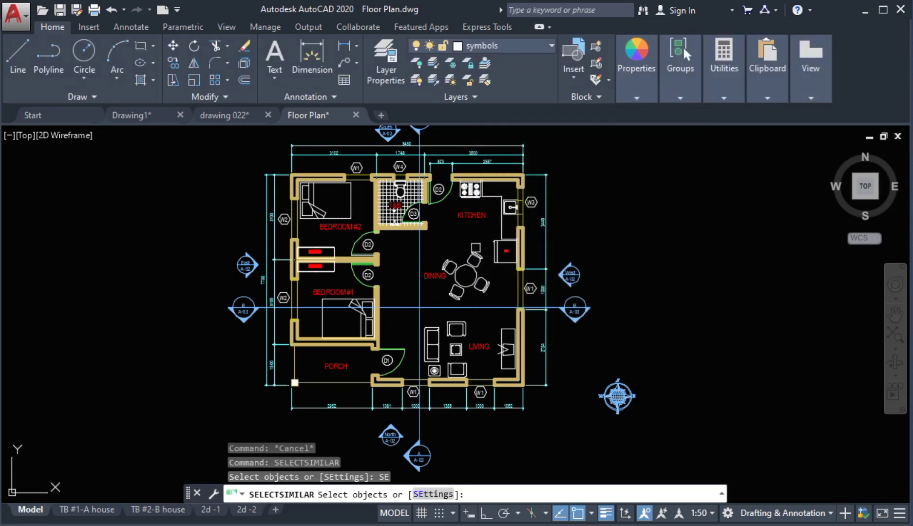
{"action": "scroll", "coordinate": [390, 292], "scroll_direction": "up", "scroll_amount": 4}
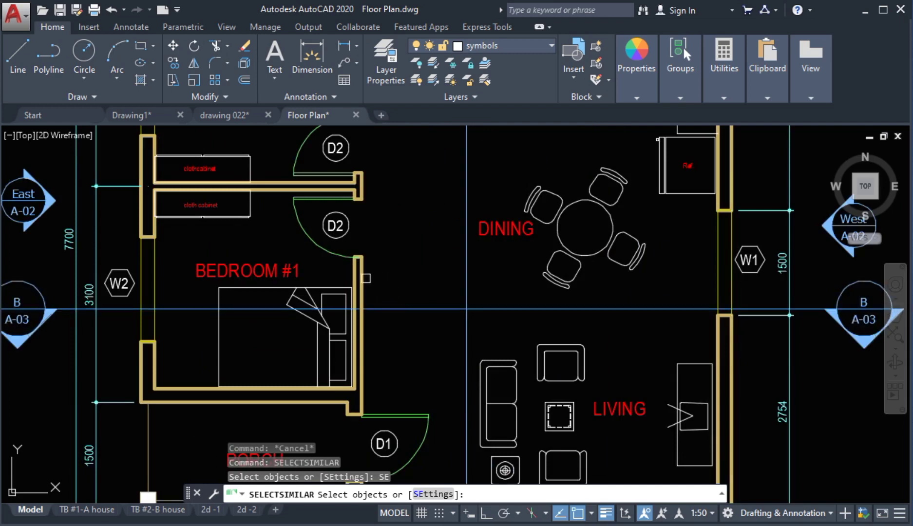
{"action": "left_click", "coordinate": [363, 278]}
{"action": "right_click", "coordinate": [365, 278]}
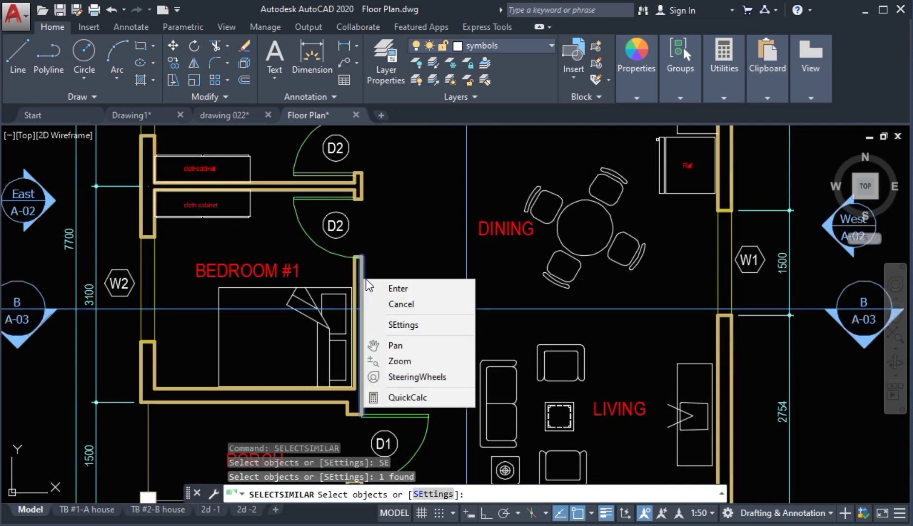
{"action": "left_click", "coordinate": [388, 304]}
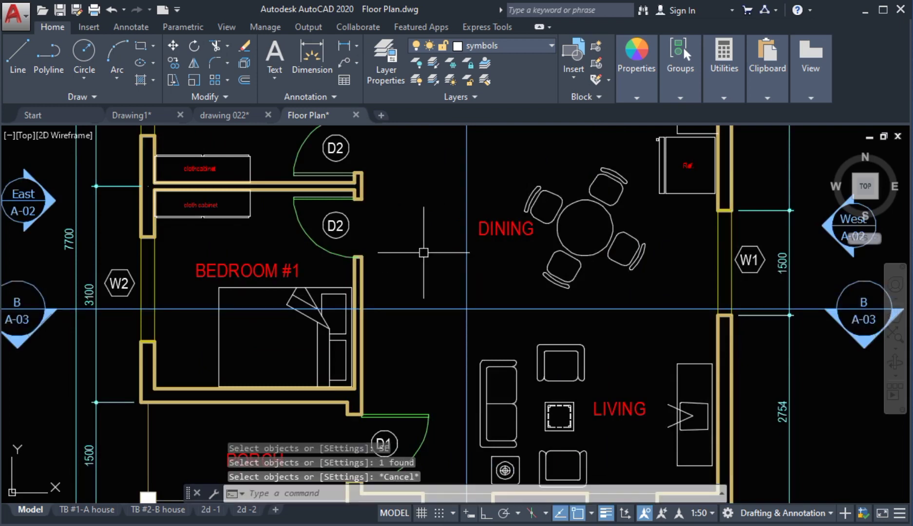
Select the wall line between Bedroom #1 and the dining area and use Select Similar to pick the matching lines
{"action": "left_click", "coordinate": [364, 281]}
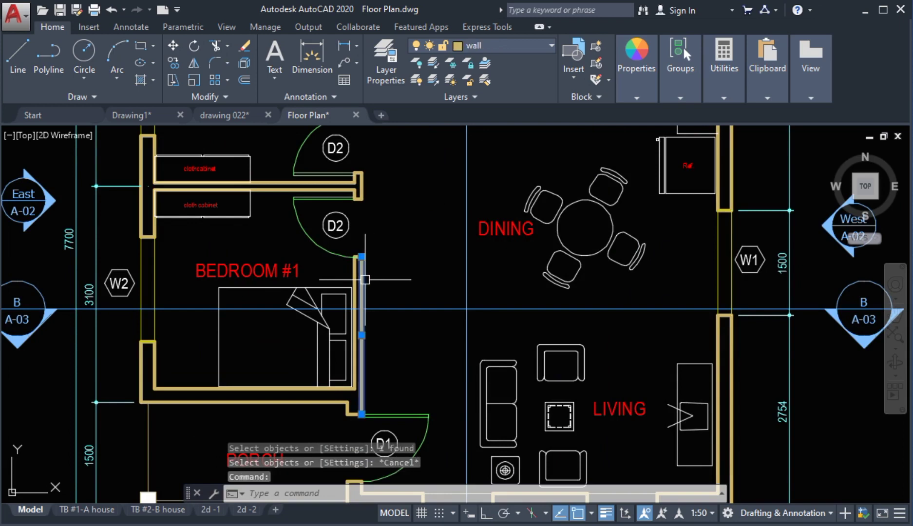
{"action": "right_click", "coordinate": [365, 279]}
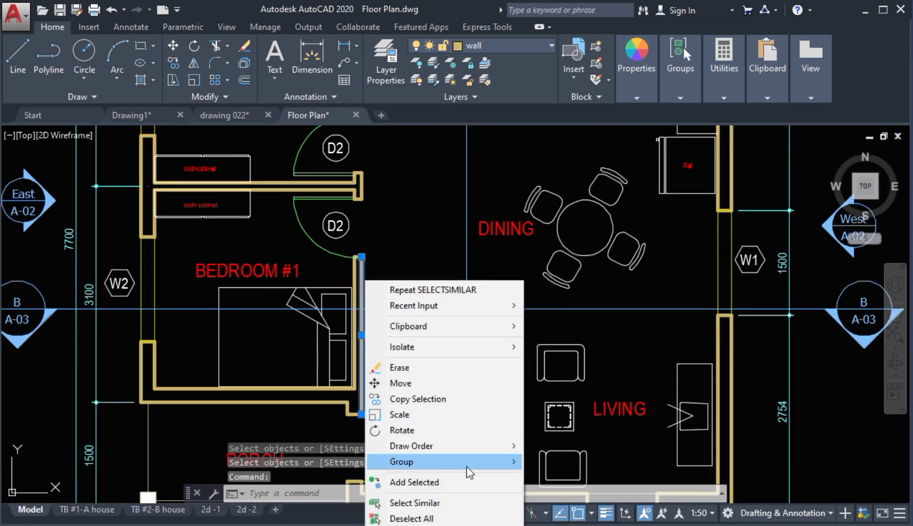
{"action": "left_click", "coordinate": [426, 504]}
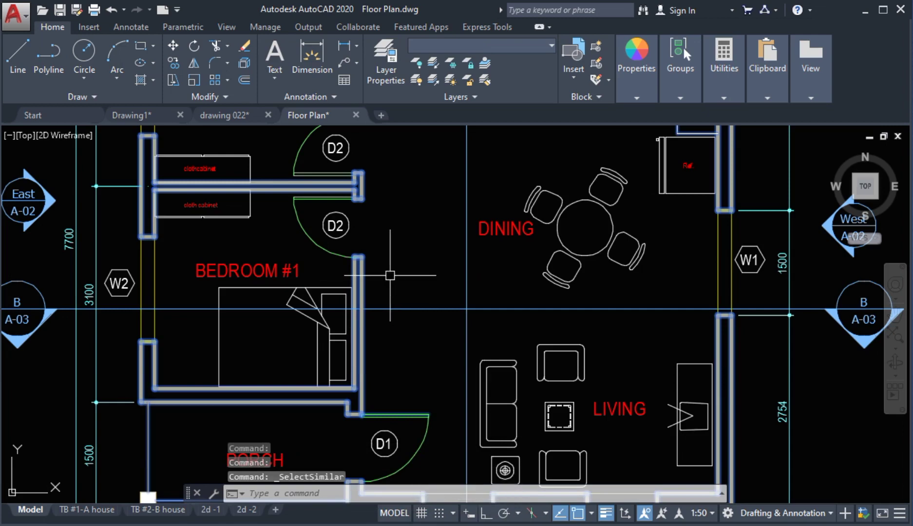
Clear the line selection on the floor plan and switch to the drawing 022 file with the list of selection types
{"action": "scroll", "coordinate": [398, 268], "scroll_direction": "down", "scroll_amount": 2}
{"action": "middle_click_drag", "start_coordinate": [407, 216], "coordinate": [432, 294]}
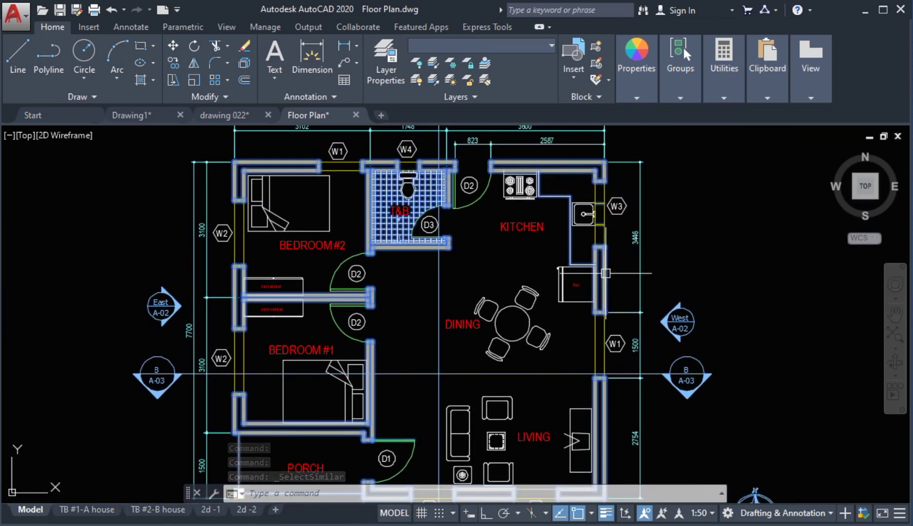
{"action": "key", "text": "Escape"}
{"action": "scroll", "coordinate": [468, 234], "scroll_direction": "down", "scroll_amount": 2}
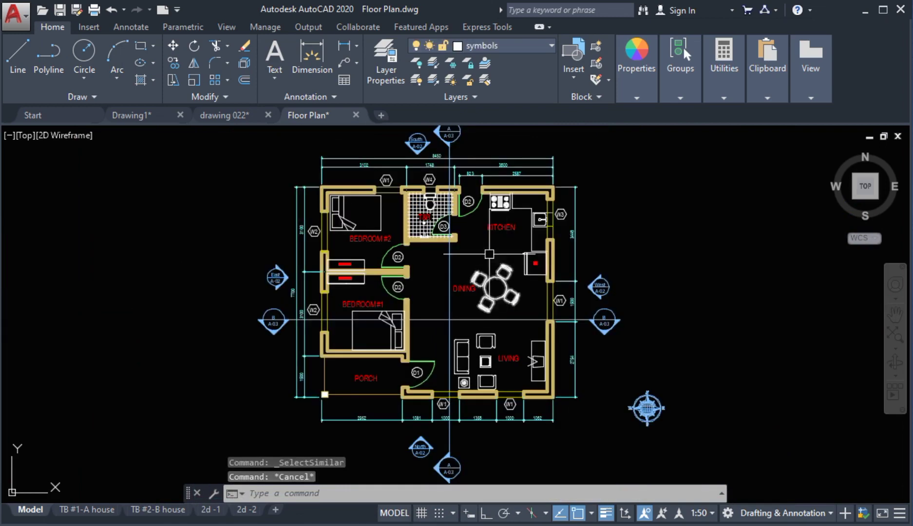
{"action": "left_click", "coordinate": [213, 116]}
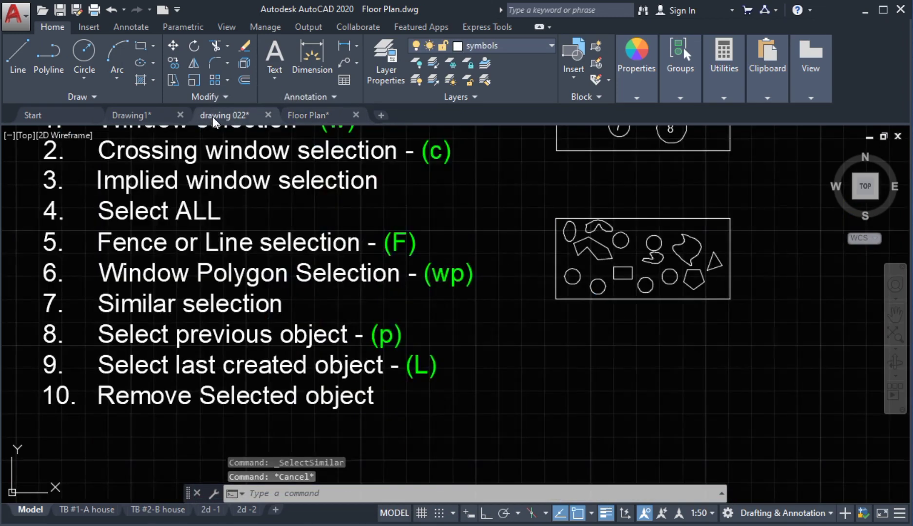
{"action": "middle_click_drag", "start_coordinate": [477, 218], "coordinate": [412, 233]}
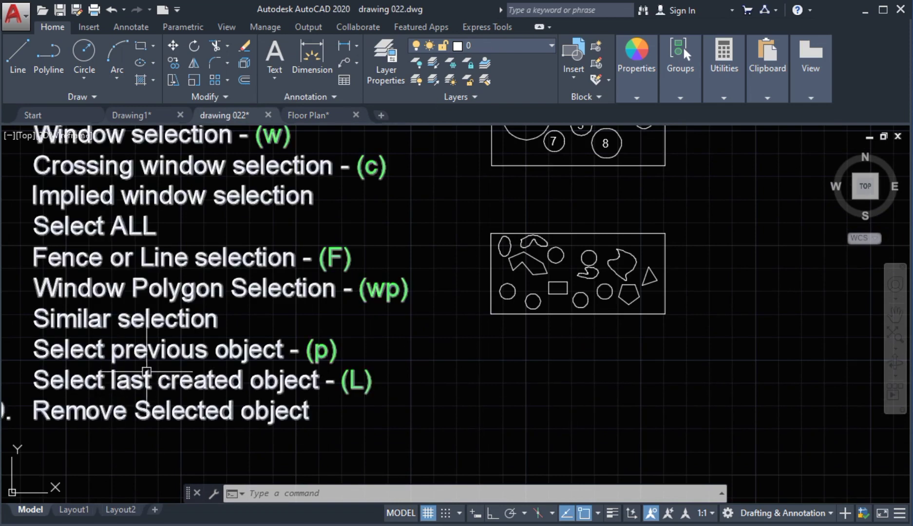
{"action": "middle_click_drag", "start_coordinate": [501, 363], "coordinate": [507, 365]}
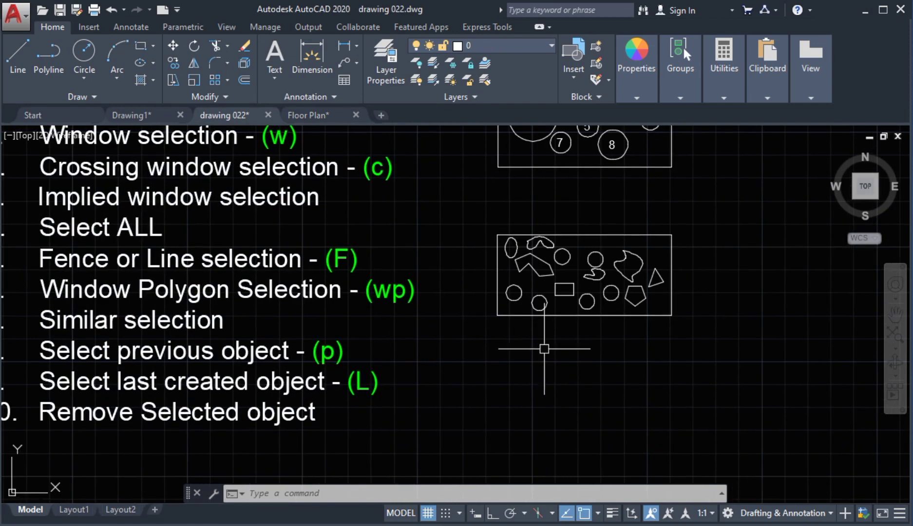
Use Select Similar on the small rectangle in the lower frame to pick the matching polylines, and cancel the selection
{"action": "scroll", "coordinate": [565, 303], "scroll_direction": "up", "scroll_amount": 2}
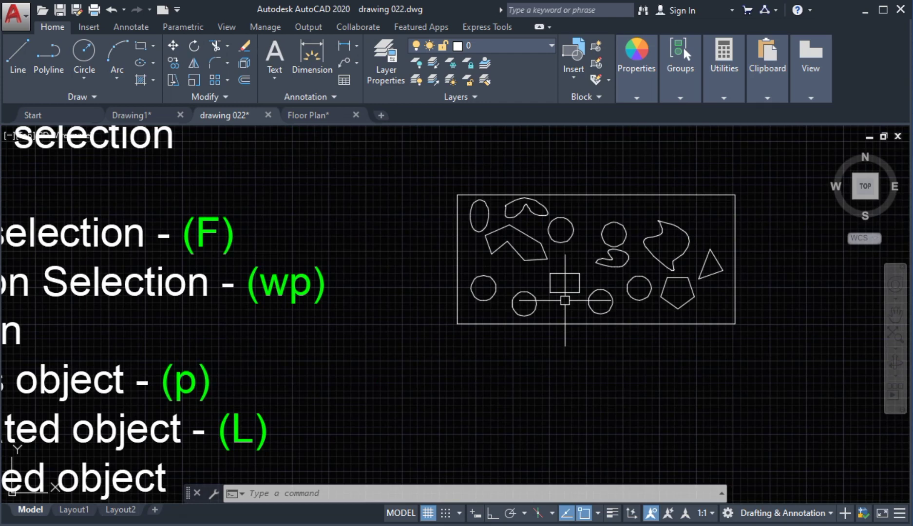
{"action": "left_click", "coordinate": [565, 296]}
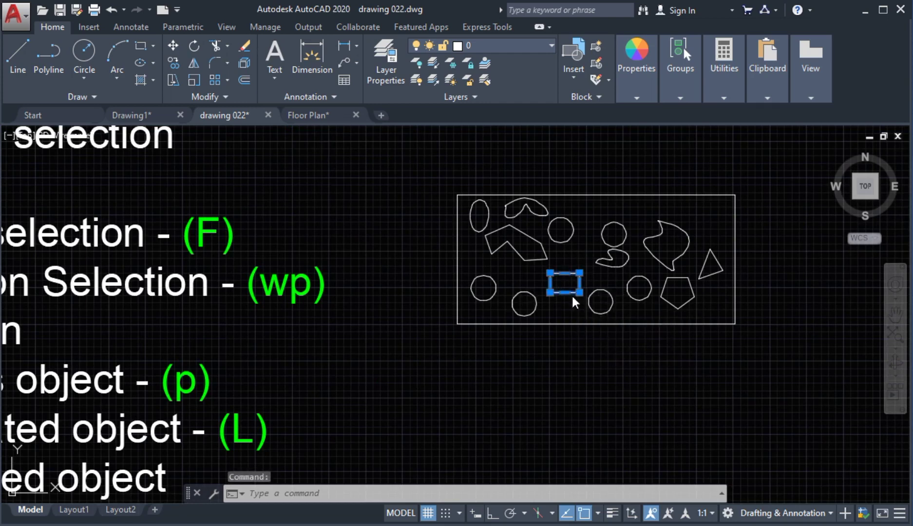
{"action": "right_click", "coordinate": [572, 294]}
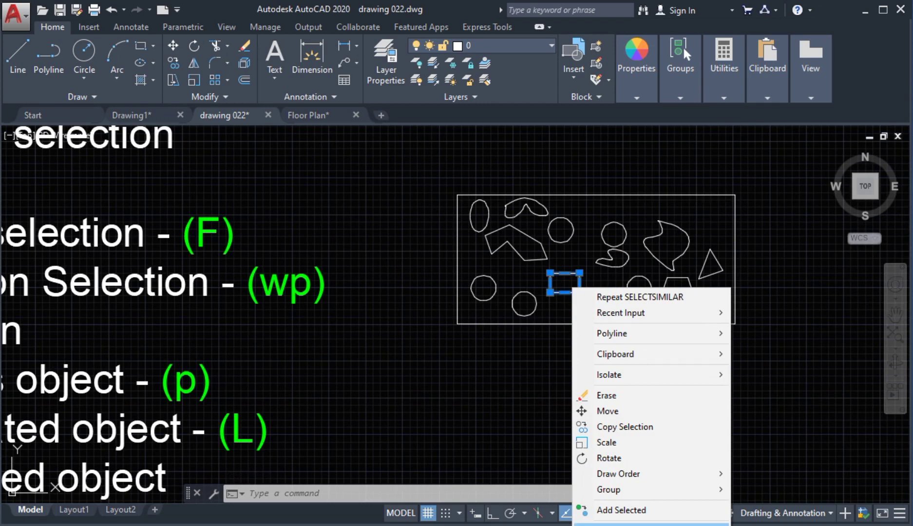
{"action": "left_click", "coordinate": [629, 524]}
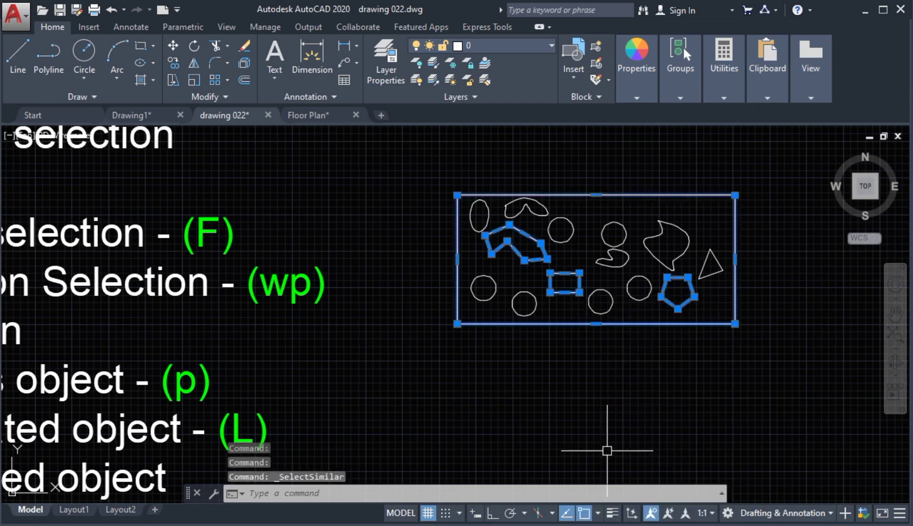
{"action": "key", "text": "Escape"}
Draw two separate circles side by side below the lower frame of shapes, the first with a radius of about 1.44
{"action": "middle_click_drag", "start_coordinate": [563, 447], "coordinate": [623, 410]}
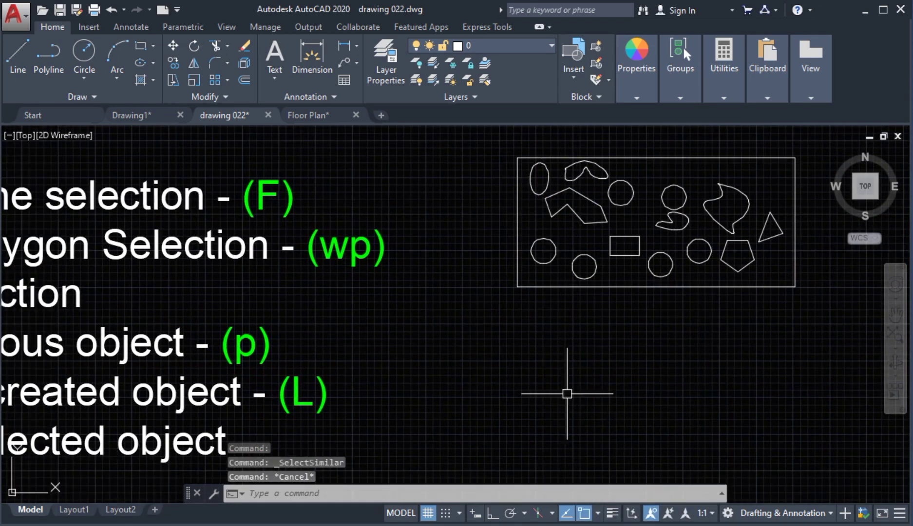
{"action": "type", "text": "c"}
{"action": "key", "text": "Return"}
{"action": "left_click", "coordinate": [505, 380]}
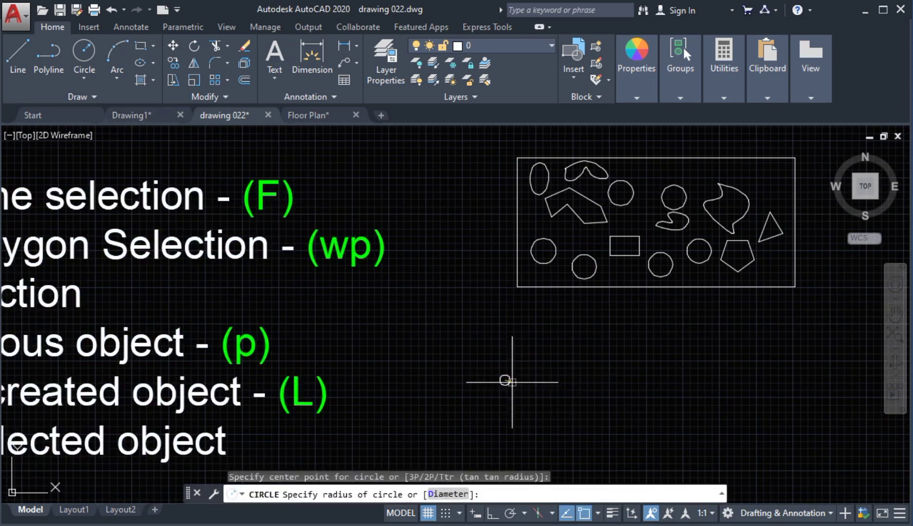
{"action": "left_click", "coordinate": [526, 385]}
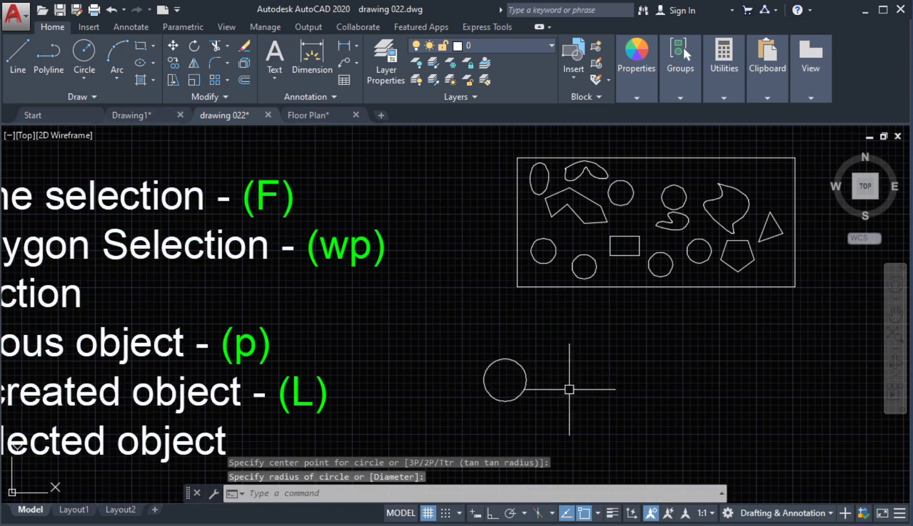
{"action": "left_click", "coordinate": [81, 51]}
{"action": "left_click", "coordinate": [621, 380]}
{"action": "left_click", "coordinate": [636, 391]}
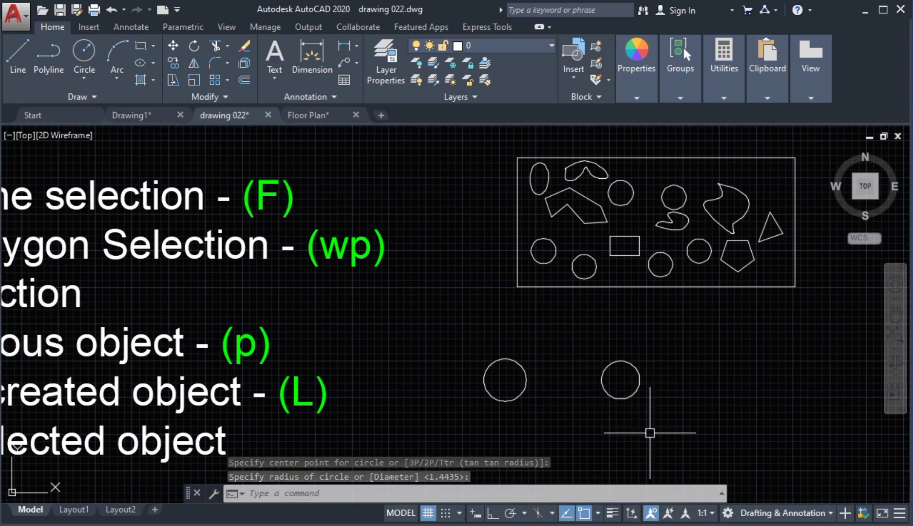
Run SELECT with the Previous option (P) to reselect the small rectangle in the lower frame, and exit the command
{"action": "scroll", "coordinate": [577, 371], "scroll_direction": "down", "scroll_amount": 3}
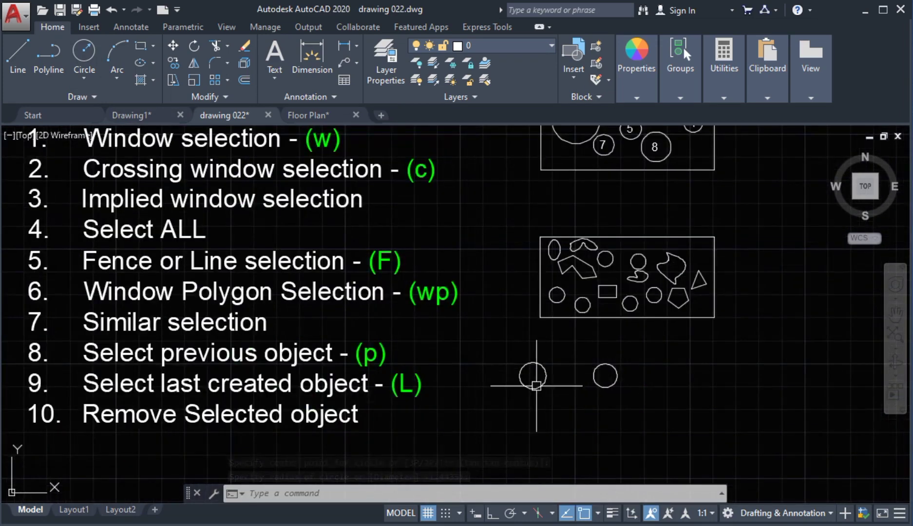
{"action": "middle_click_drag", "start_coordinate": [534, 376], "coordinate": [508, 363]}
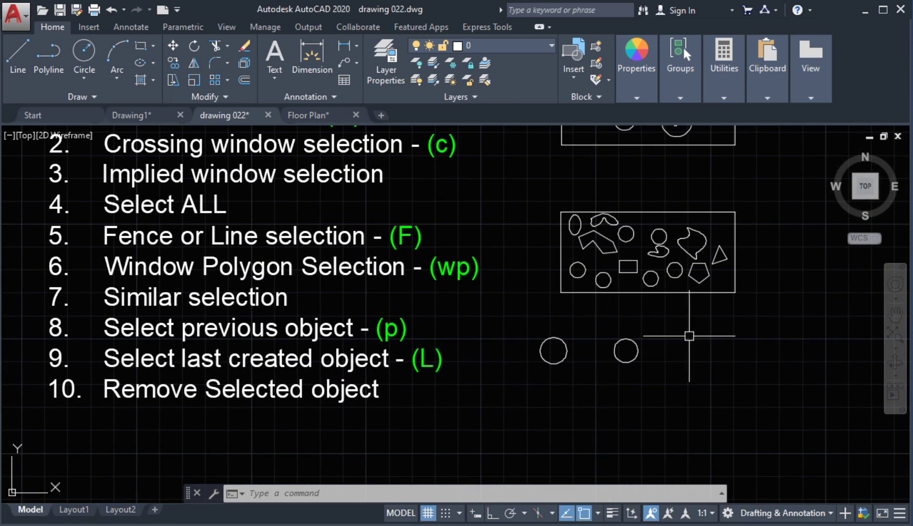
{"action": "type", "text": "SE"}
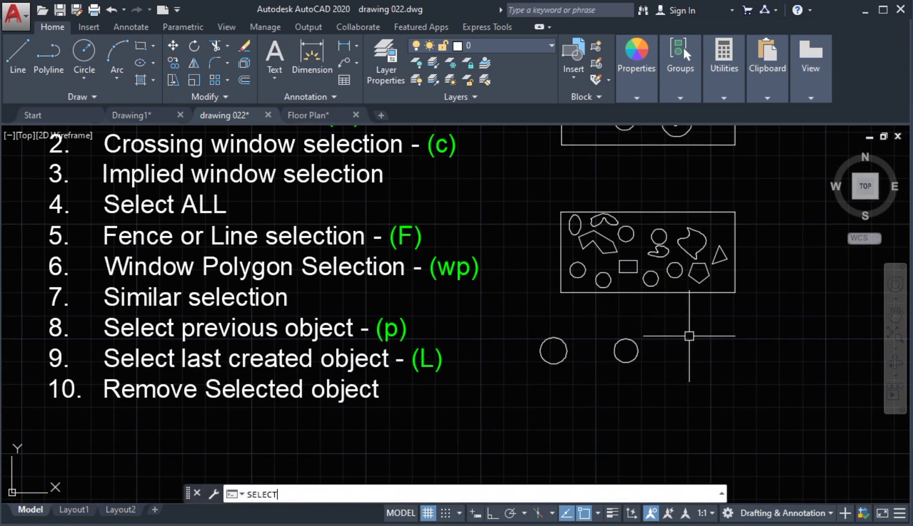
{"action": "type", "text": "LECT\\"}
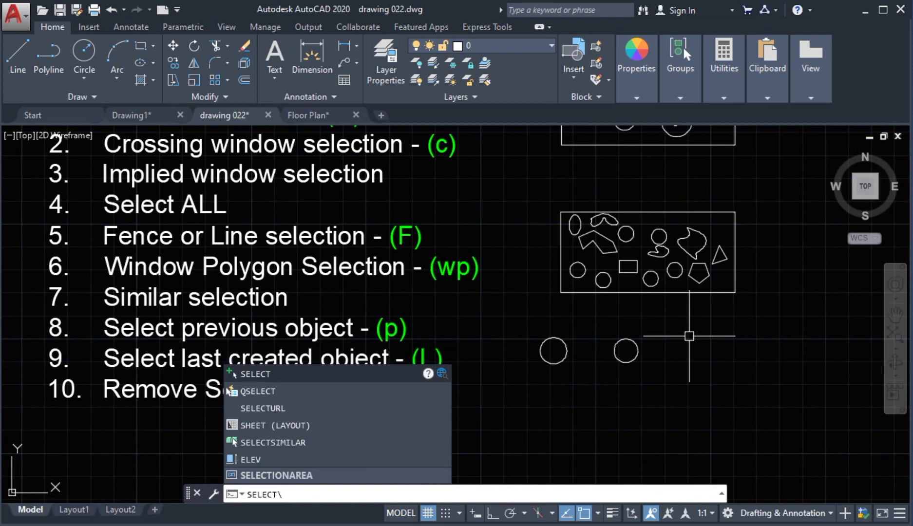
{"action": "key", "text": "BackSpace"}
{"action": "key", "text": "Return"}
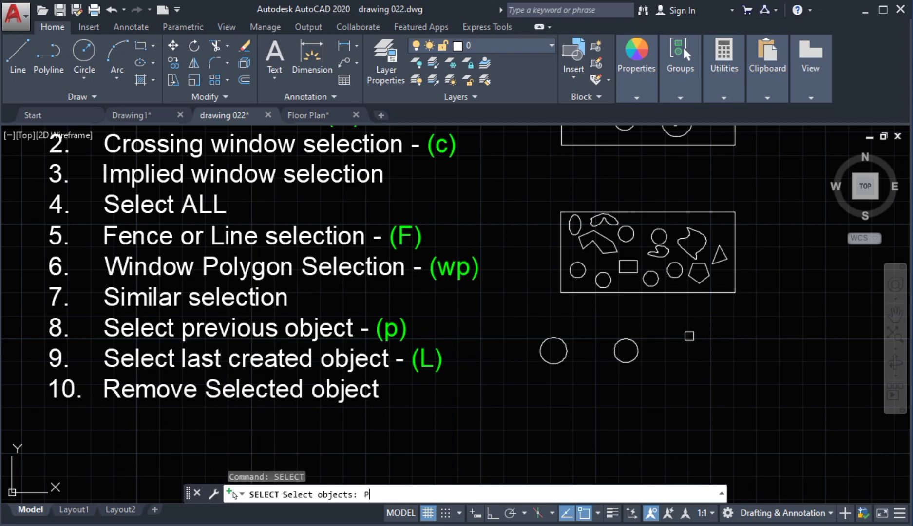
{"action": "type", "text": "P"}
{"action": "key", "text": "Return"}
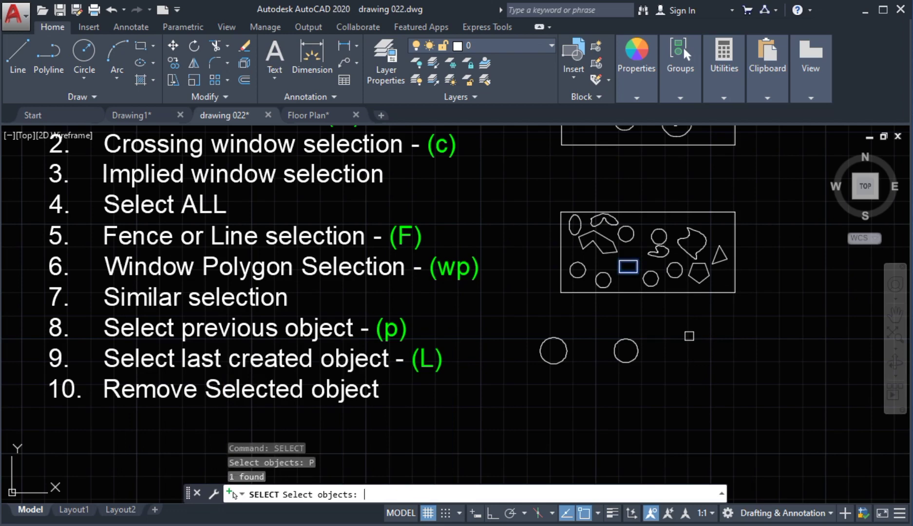
{"action": "scroll", "coordinate": [618, 281], "scroll_direction": "up", "scroll_amount": 3}
{"action": "middle_click_drag", "start_coordinate": [638, 281], "coordinate": [589, 328]}
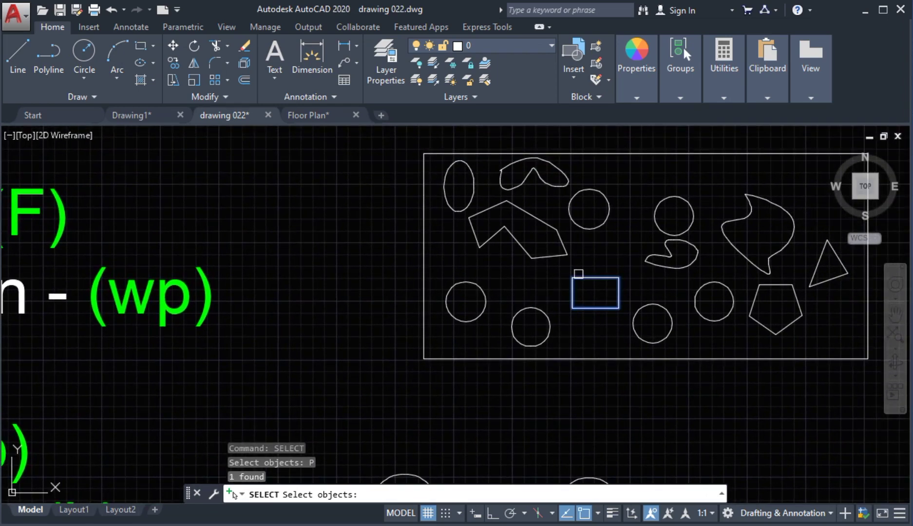
{"action": "scroll", "coordinate": [655, 269], "scroll_direction": "down", "scroll_amount": 2}
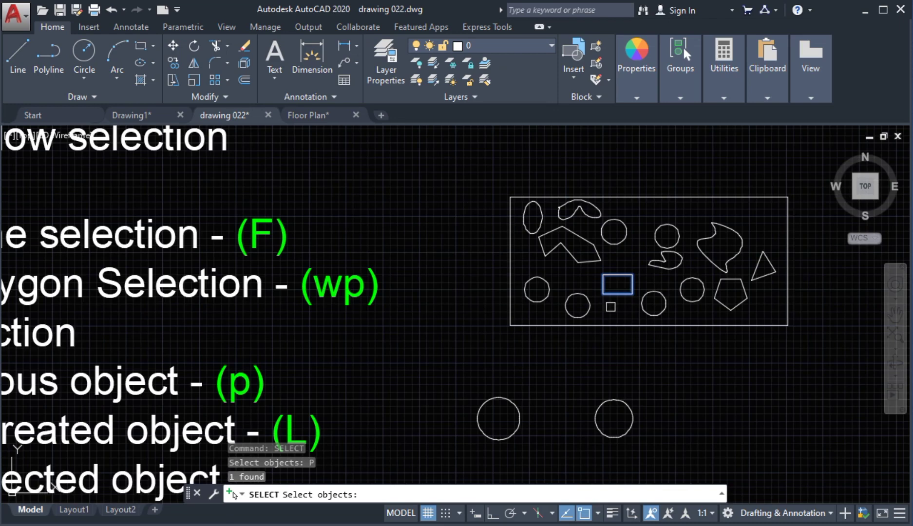
{"action": "key", "text": "Escape"}
Run SELECT with the Last option (L) to pick the most recently drawn circle, and exit the command
{"action": "scroll", "coordinate": [789, 383], "scroll_direction": "down", "scroll_amount": 3}
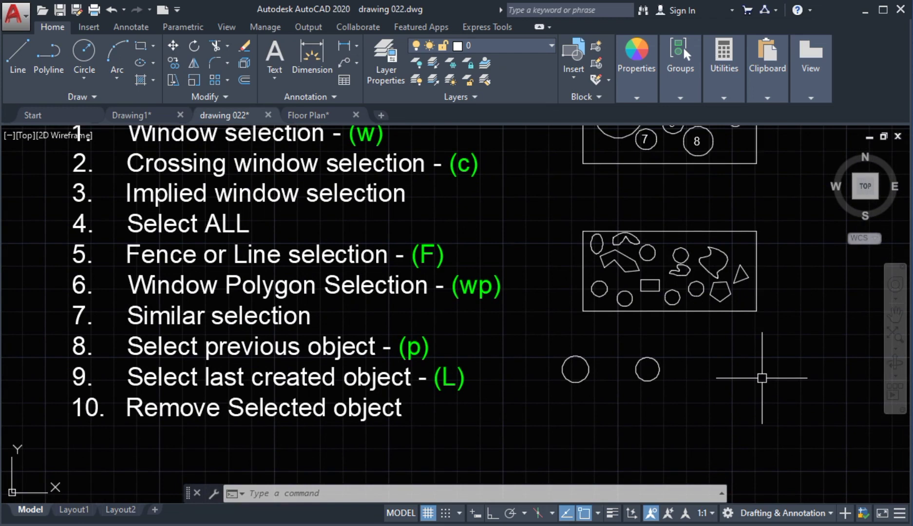
{"action": "type", "text": "SELE"}
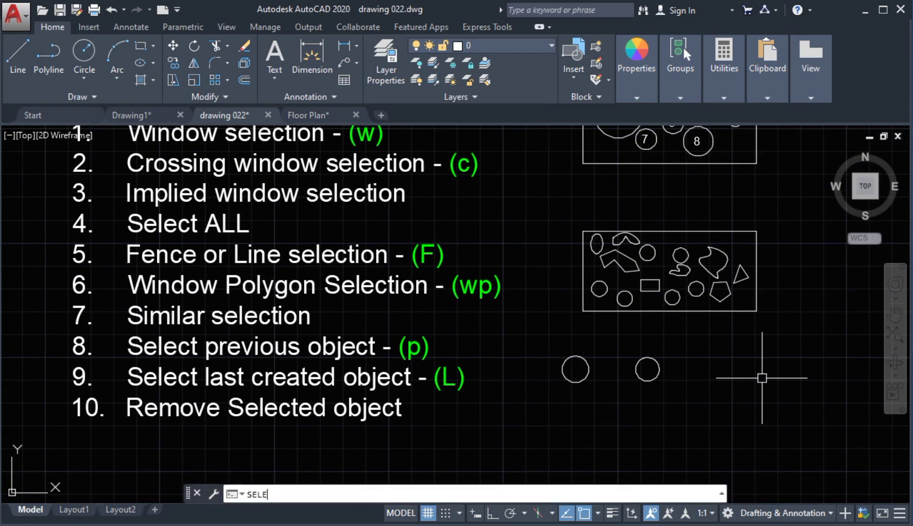
{"action": "type", "text": "CT"}
{"action": "key", "text": "Return"}
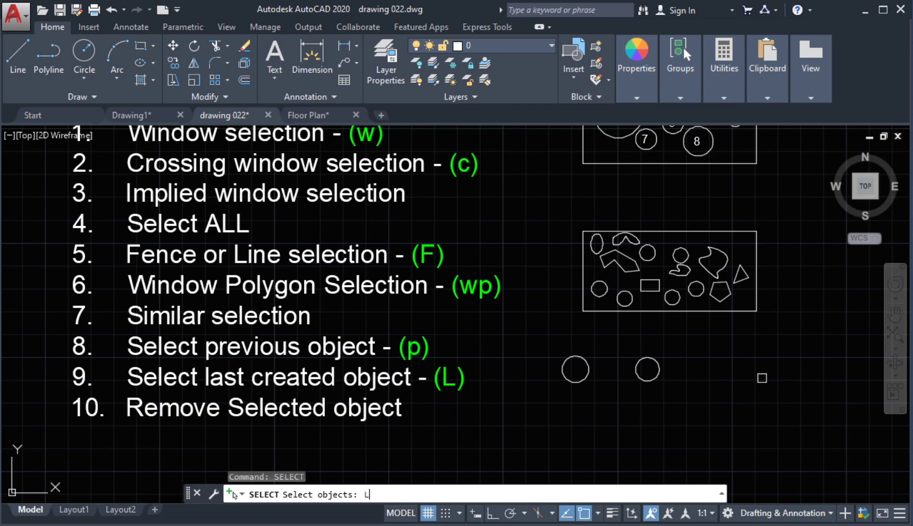
{"action": "key", "text": "Return"}
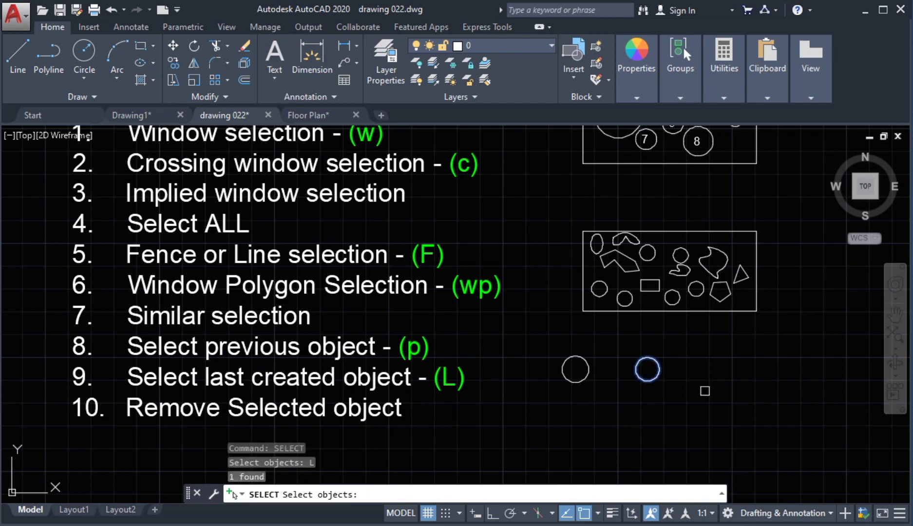
{"action": "scroll", "coordinate": [656, 402], "scroll_direction": "up", "scroll_amount": 2}
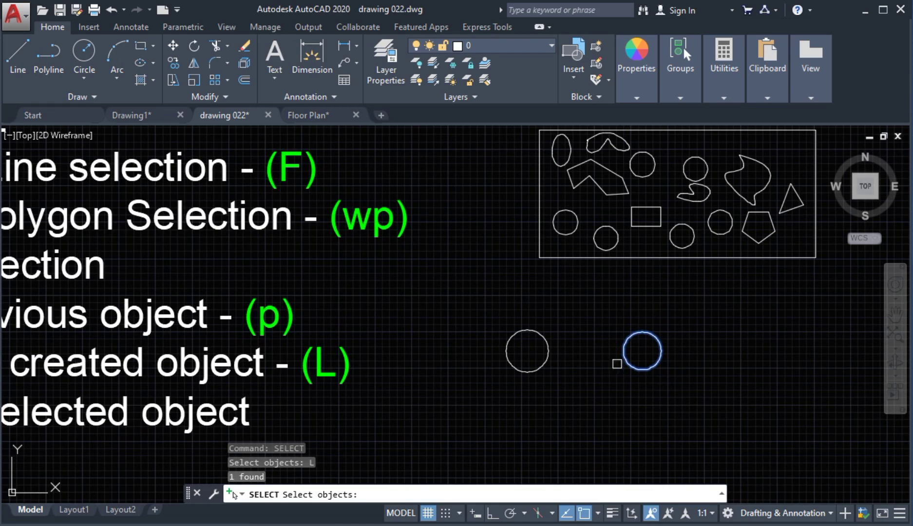
{"action": "key", "text": "Escape"}
{"action": "middle_click_drag", "start_coordinate": [639, 315], "coordinate": [682, 292]}
{"action": "scroll", "coordinate": [652, 373], "scroll_direction": "down", "scroll_amount": 2}
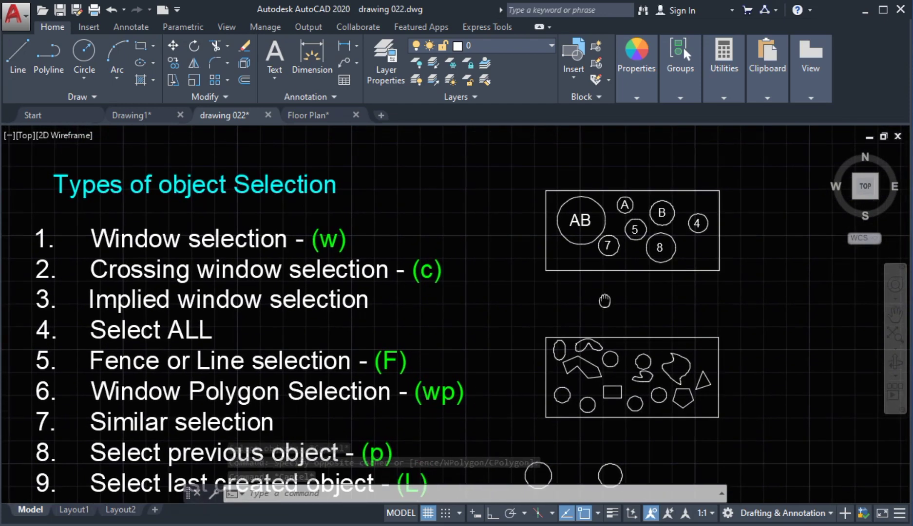
Select the circles labelled A, B, 5 and 4 in the upper frame with a selection window
{"action": "left_click", "coordinate": [502, 195]}
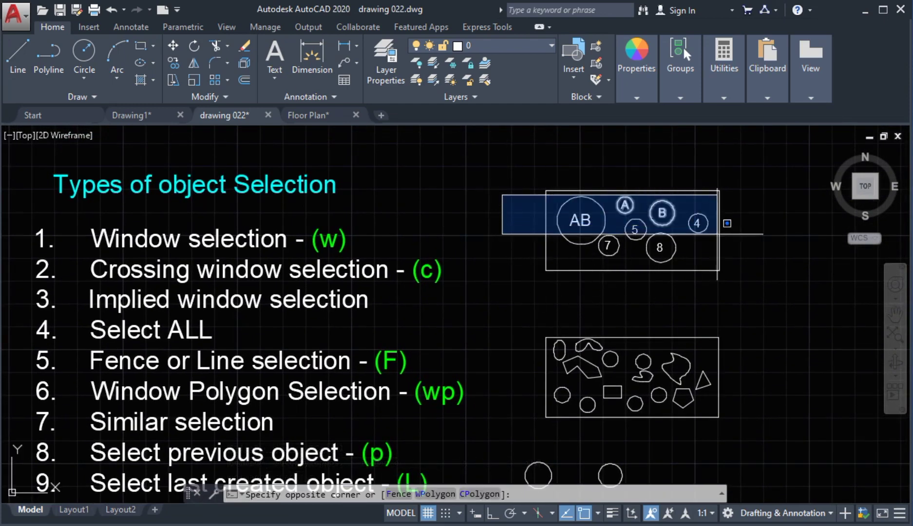
{"action": "left_click", "coordinate": [739, 237]}
{"action": "scroll", "coordinate": [740, 241], "scroll_direction": "up", "scroll_amount": 2}
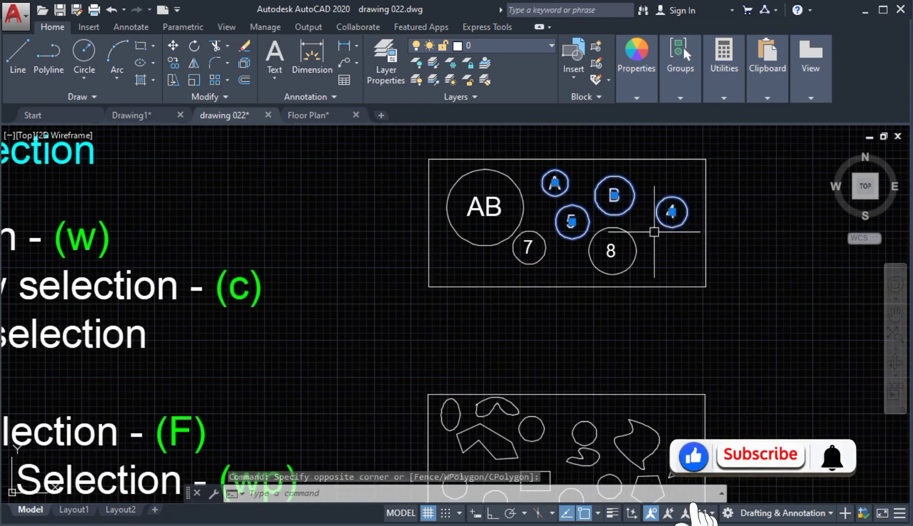
{"action": "scroll", "coordinate": [667, 227], "scroll_direction": "down", "scroll_amount": 2}
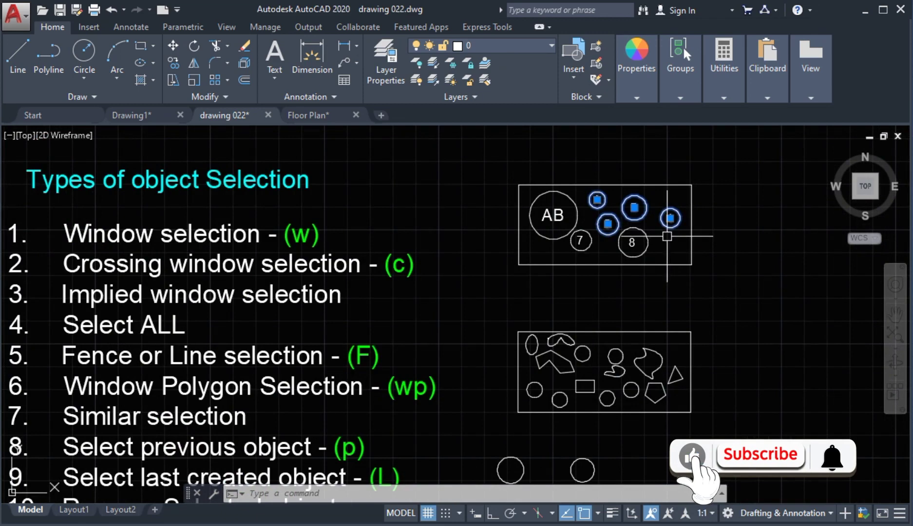
{"action": "scroll", "coordinate": [667, 237], "scroll_direction": "up", "scroll_amount": 3}
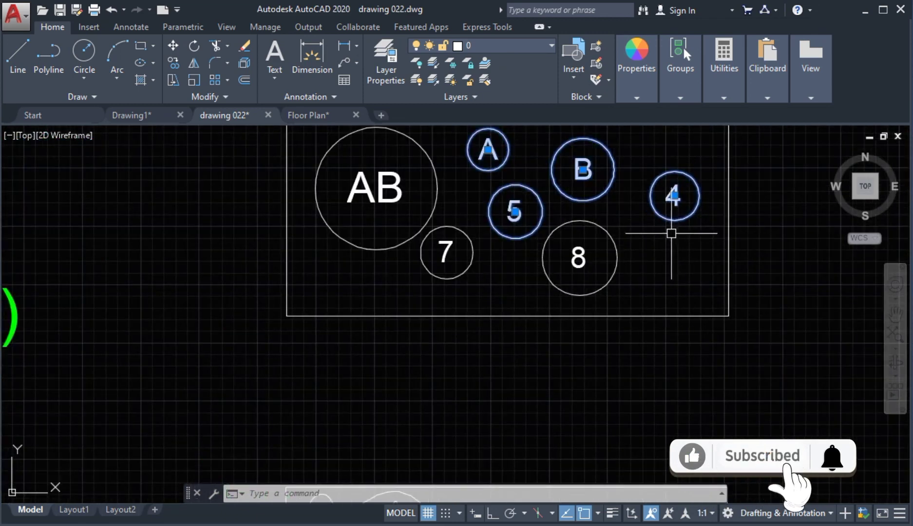
Remove circles 4, B, 5 and A from the selection one at a time
{"action": "left_click", "coordinate": [667, 221], "text": "shift"}
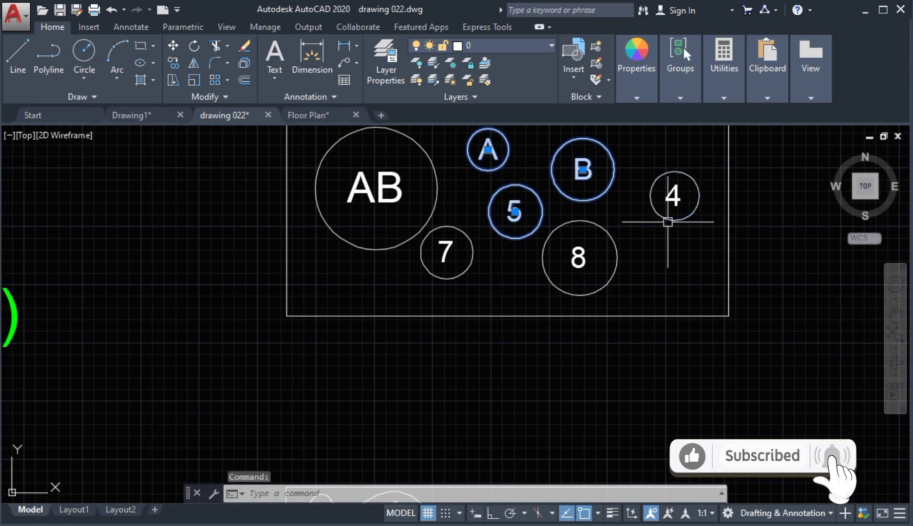
{"action": "left_click", "coordinate": [599, 197], "text": "shift"}
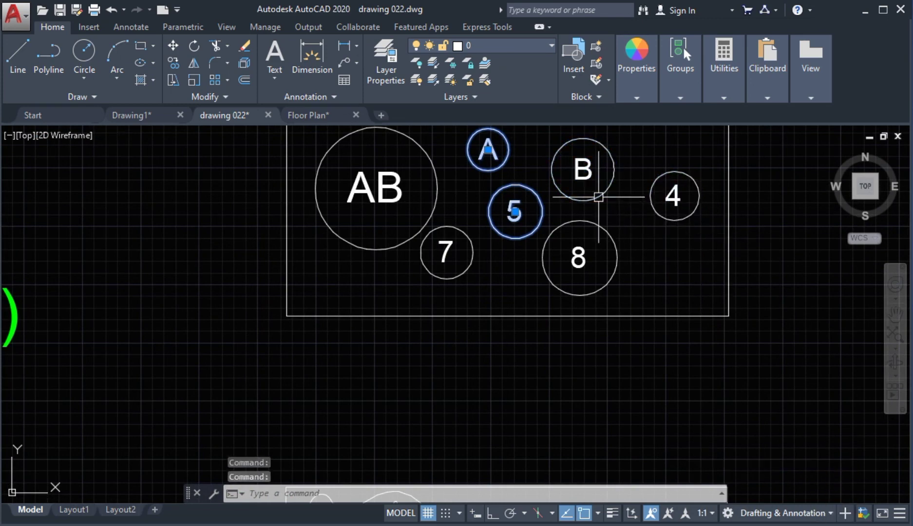
{"action": "scroll", "coordinate": [640, 222], "scroll_direction": "down", "scroll_amount": 2}
{"action": "left_click", "coordinate": [562, 200], "text": "shift"}
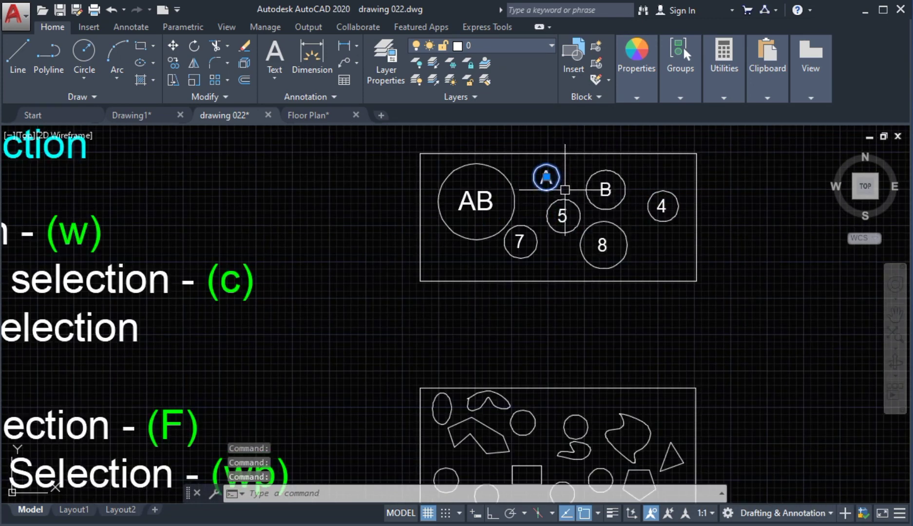
{"action": "left_click", "coordinate": [550, 184], "text": "shift"}
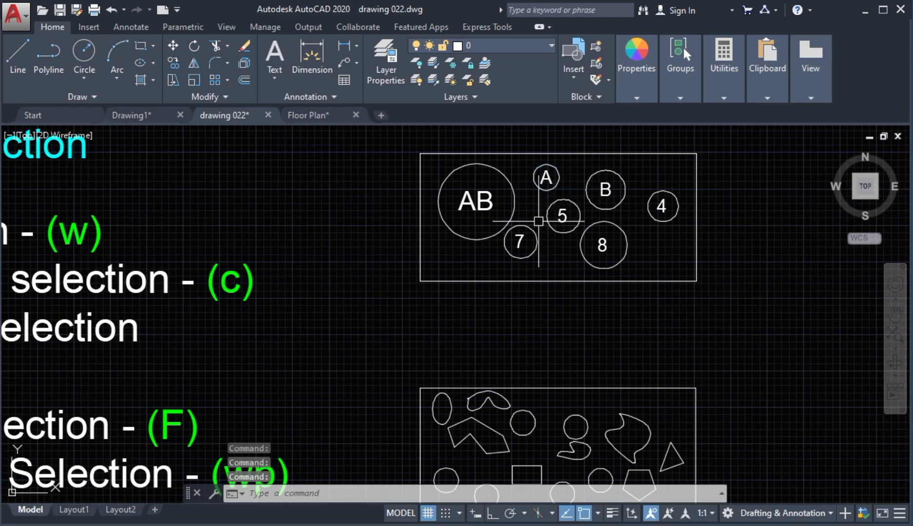
{"action": "scroll", "coordinate": [540, 217], "scroll_direction": "down", "scroll_amount": 2}
{"action": "scroll", "coordinate": [534, 215], "scroll_direction": "down", "scroll_amount": 2}
{"action": "middle_click_drag", "start_coordinate": [475, 312], "coordinate": [522, 288]}
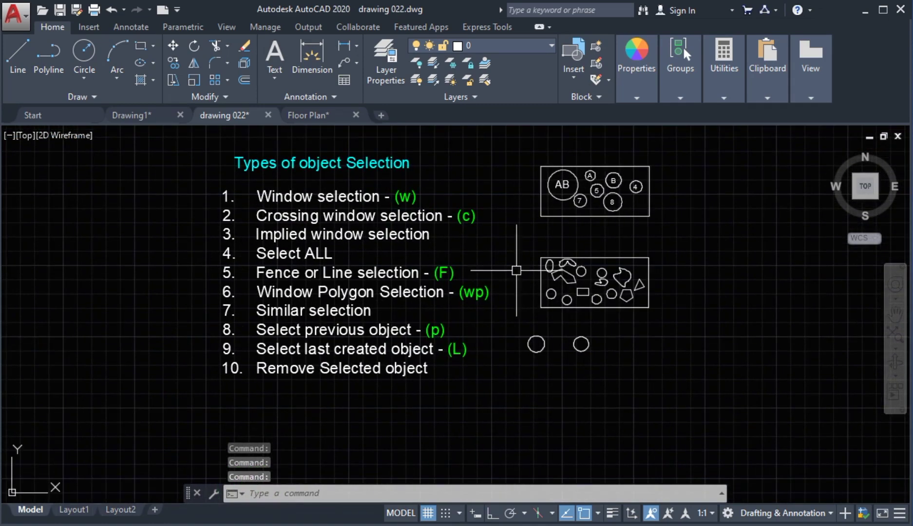
{"action": "scroll", "coordinate": [516, 270], "scroll_direction": "up", "scroll_amount": 2}
{"action": "middle_click_drag", "start_coordinate": [519, 266], "coordinate": [531, 318]}
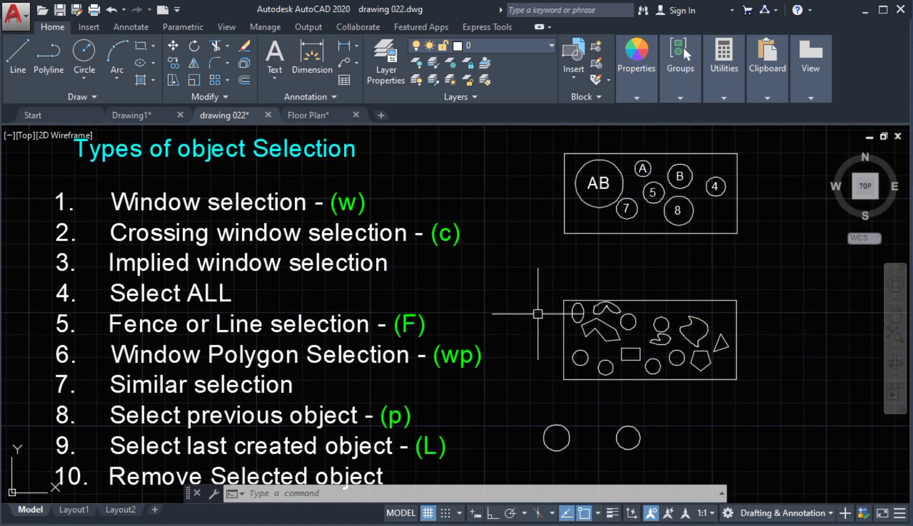
{"action": "scroll", "coordinate": [538, 313], "scroll_direction": "down", "scroll_amount": 2}
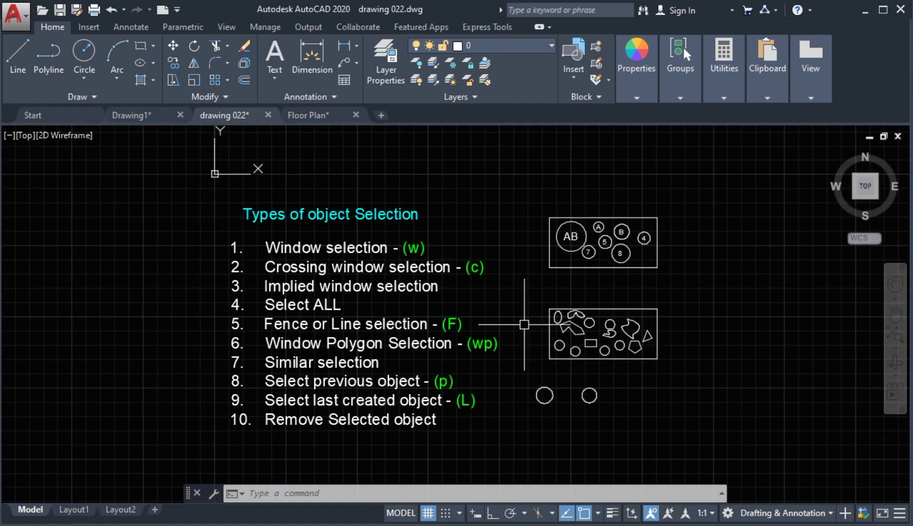